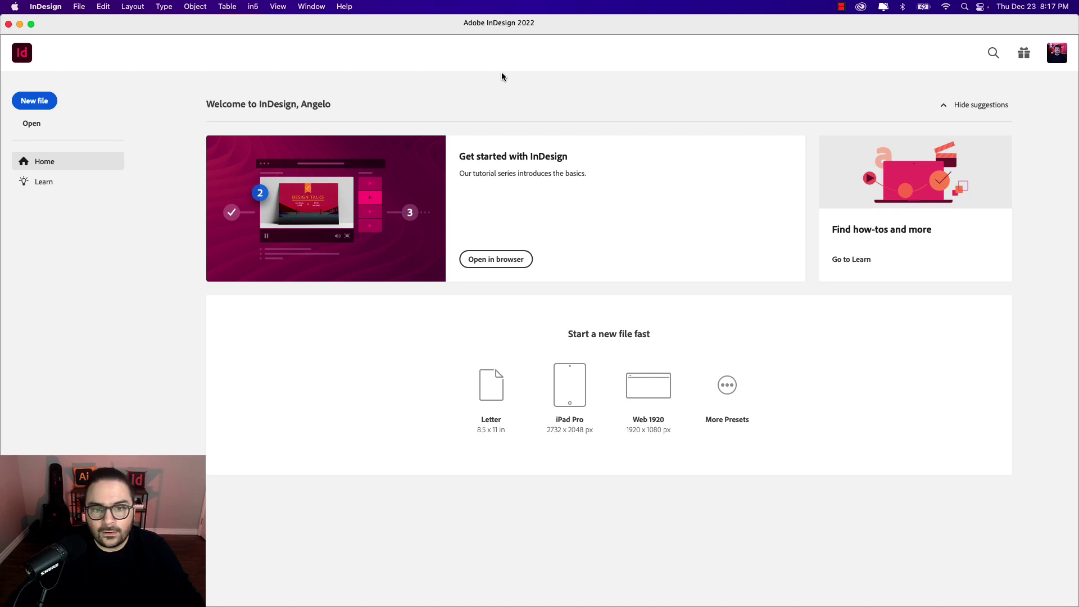
# Step: Start a new document from the US Business Card print preset
pyautogui.click(41, 107)
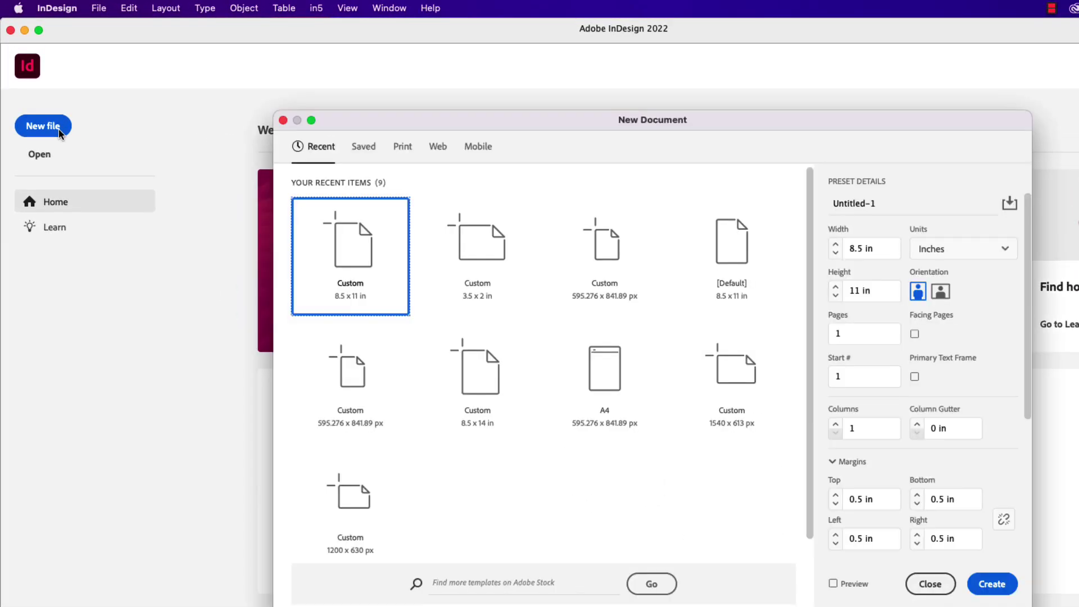
pyautogui.moveTo(602, 124); pyautogui.dragTo(584, 122)
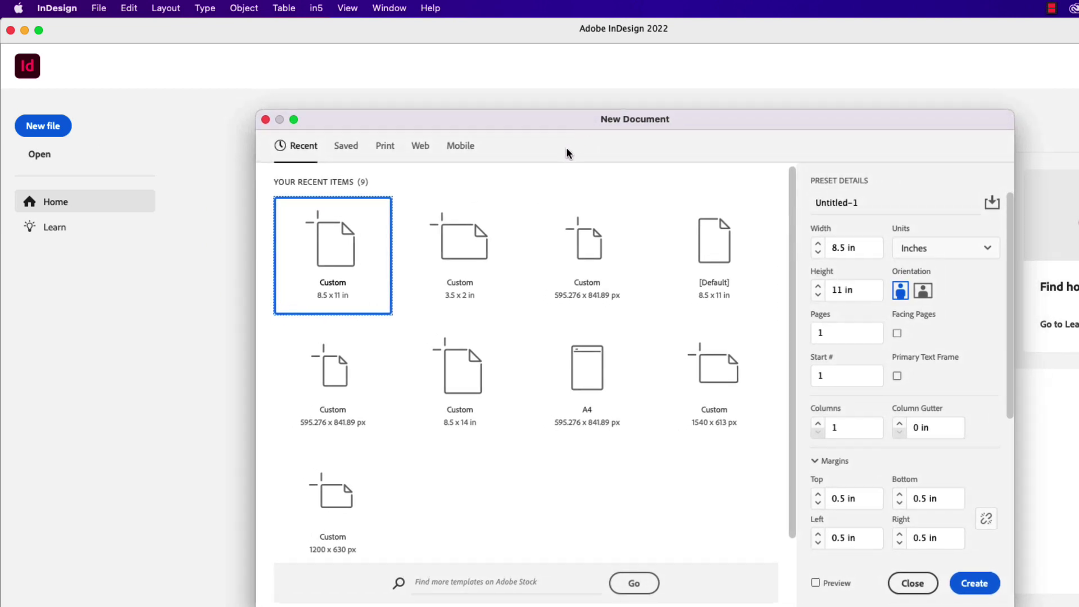
pyautogui.click(387, 149)
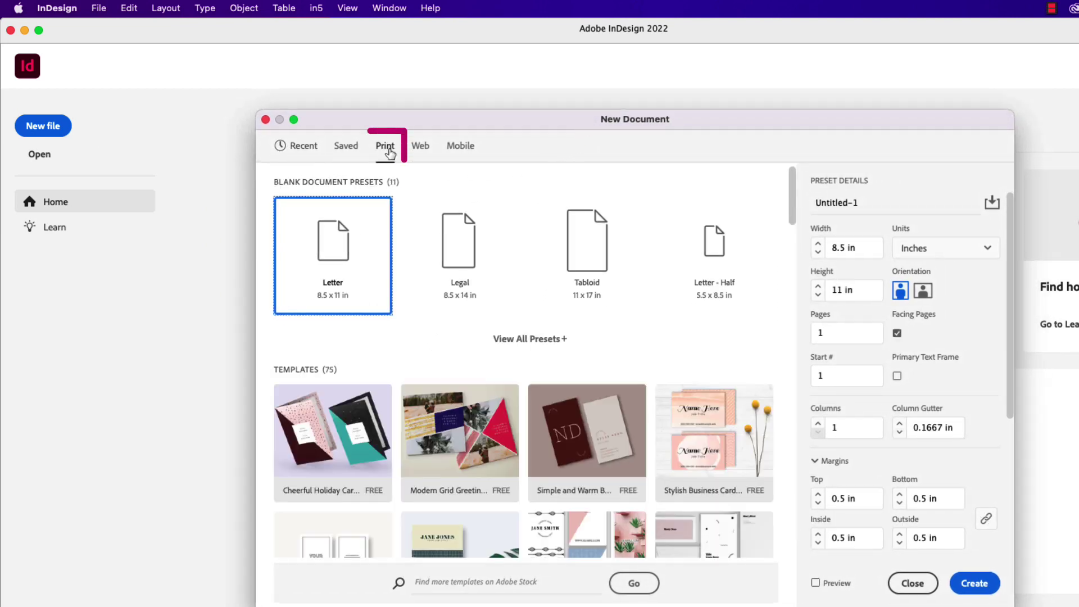
pyautogui.click(553, 351)
pyautogui.scroll(-1, 788, 208)
pyautogui.scroll(-5, 789, 210)
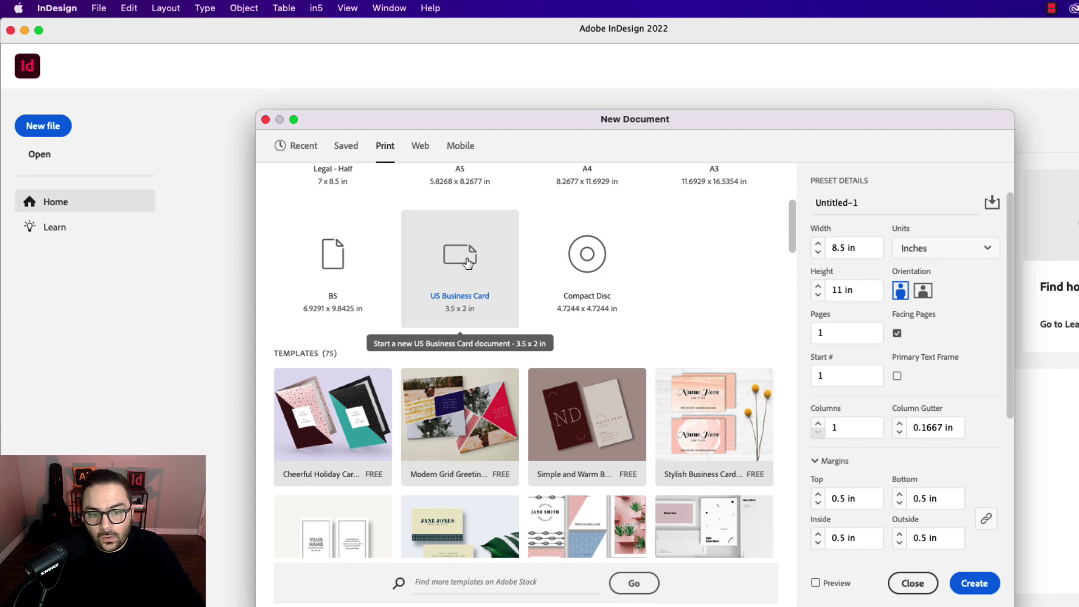
pyautogui.click(468, 263)
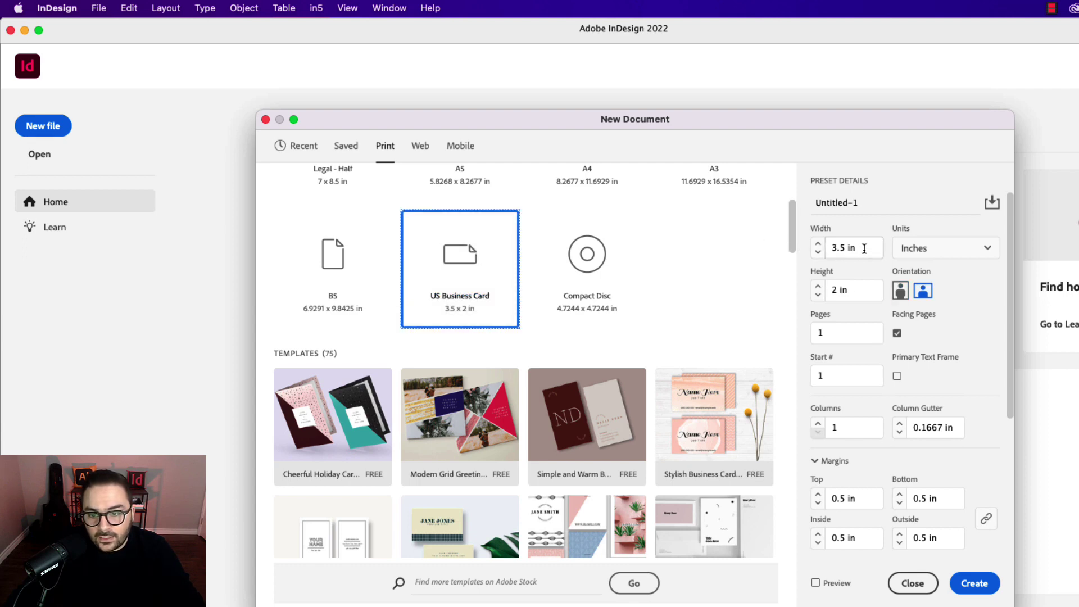
# Step: Turn off facing pages and set 2 pages with 0.25 in margins
pyautogui.click(864, 248)
pyautogui.click(856, 290)
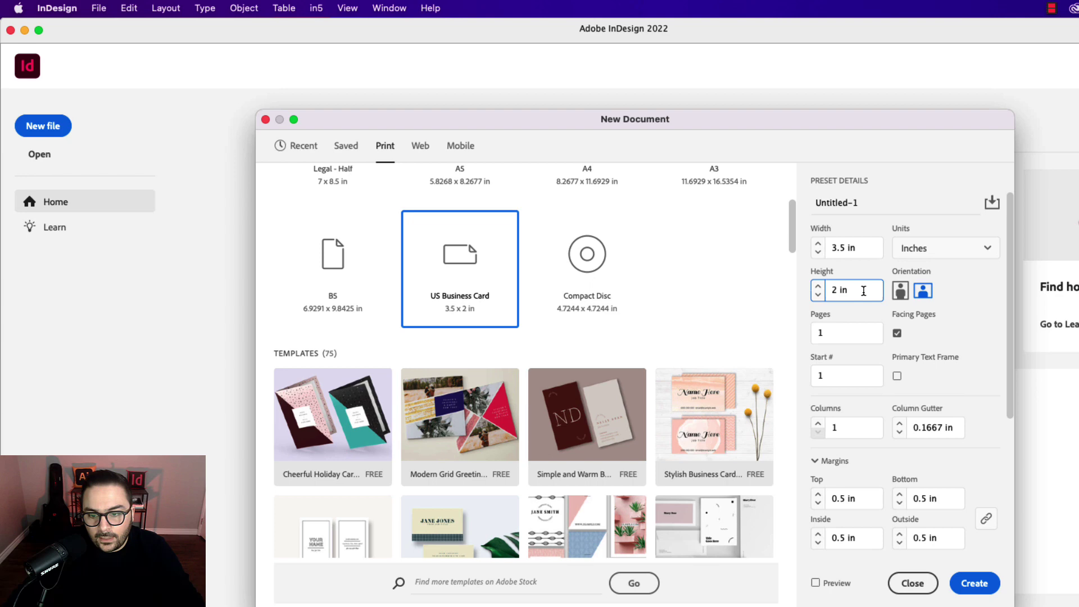
pyautogui.click(897, 334)
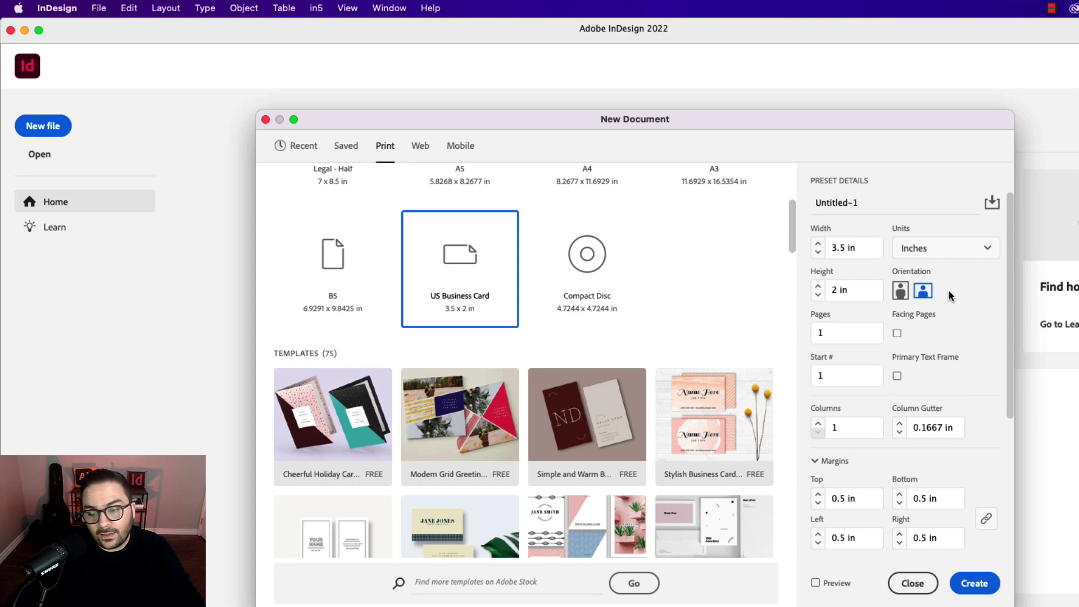
pyautogui.click(812, 334)
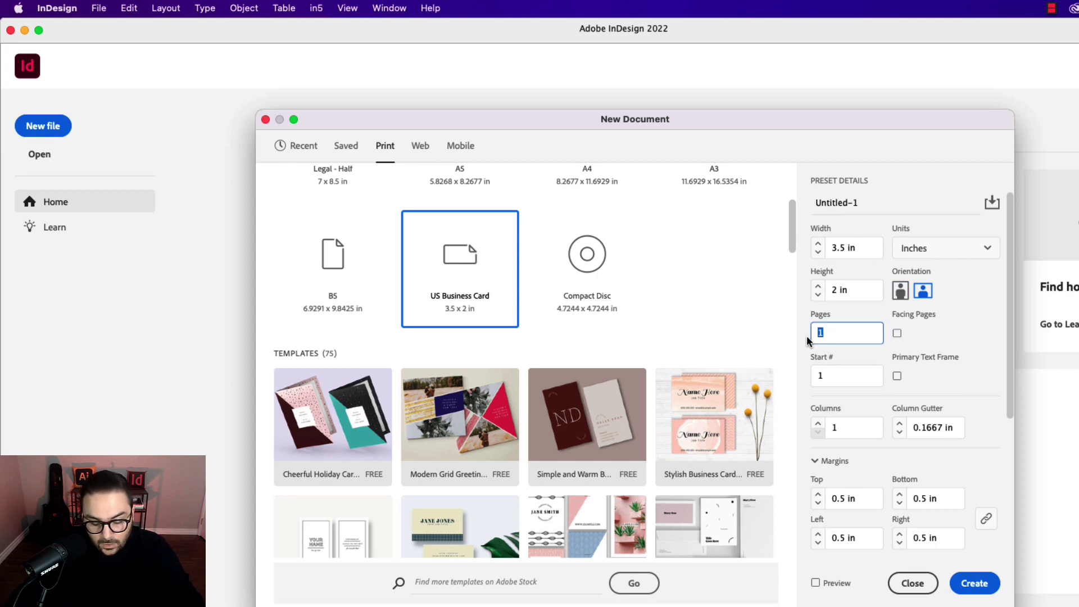
pyautogui.write('2')
pyautogui.click(960, 387)
pyautogui.click(818, 503)
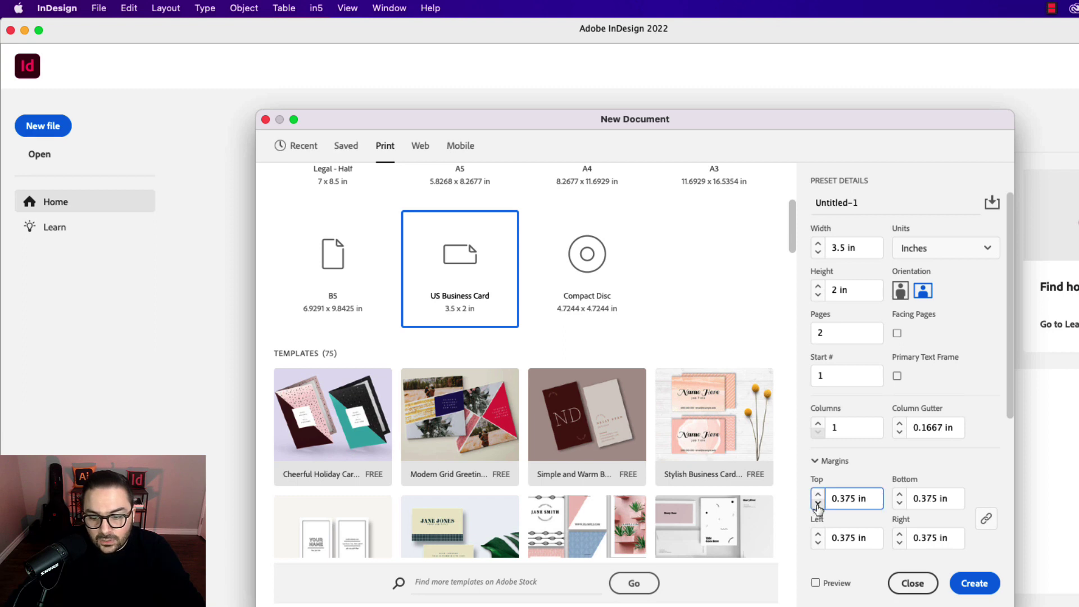
pyautogui.click(818, 504)
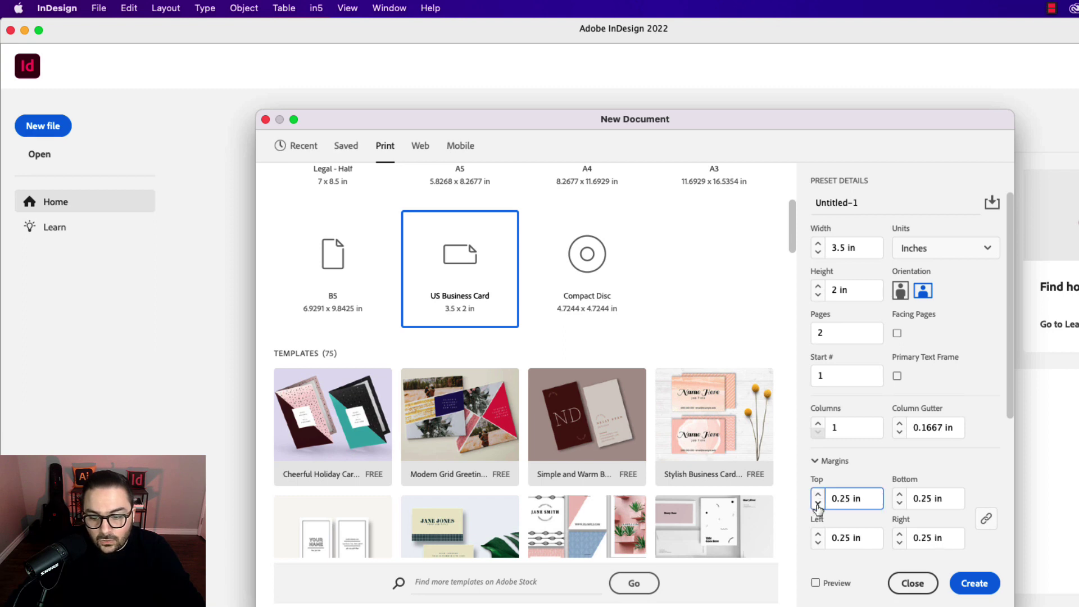
pyautogui.click(816, 583)
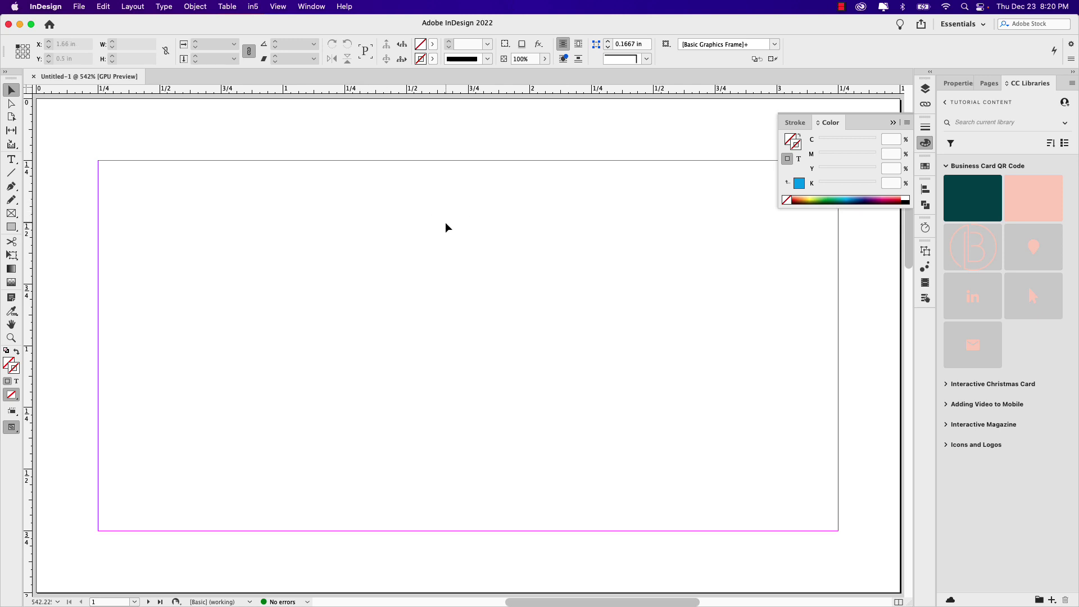
# Step: Draw a frame over the whole 3.5 × 2 in card, filled with the library's dark green and no stroke
pyautogui.scroll(-3, 441, 227)
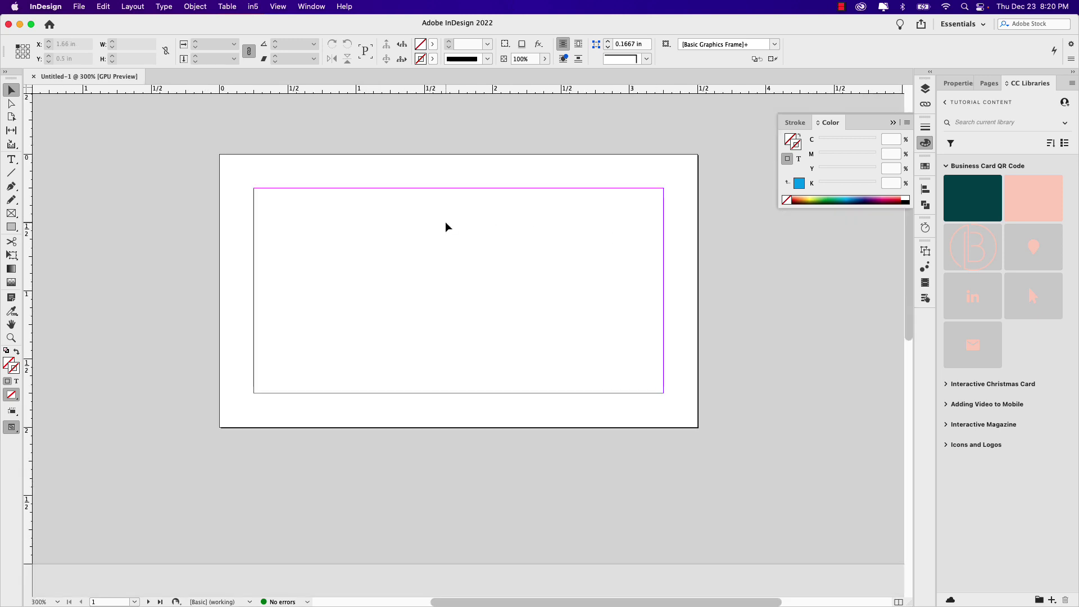
pyautogui.click(11, 214)
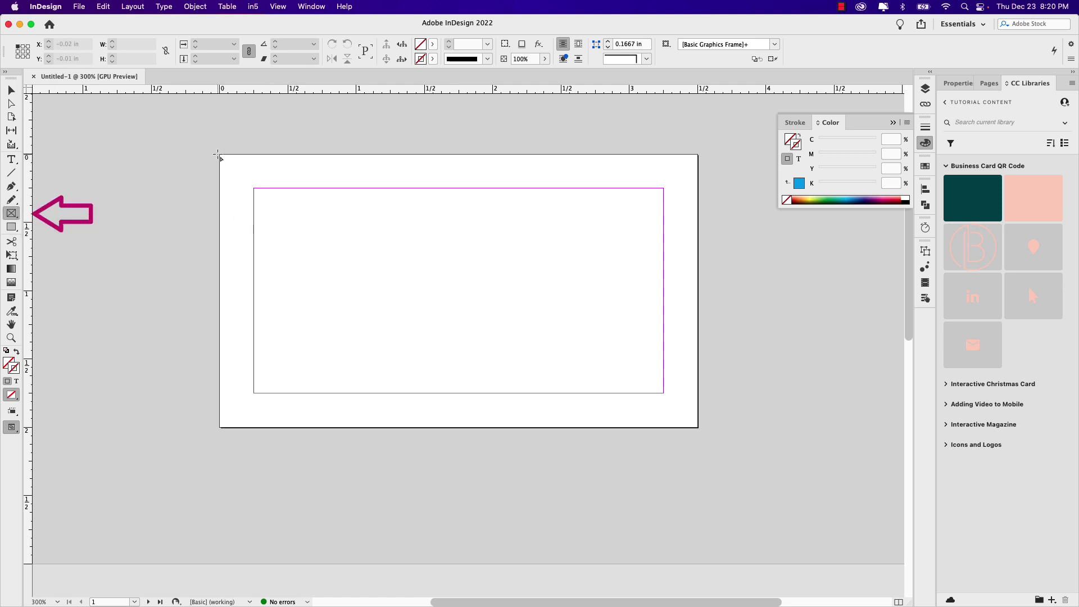
pyautogui.moveTo(220, 156)
pyautogui.mouseDown()
pyautogui.moveTo(446, 309)
pyautogui.moveTo(658, 385)
pyautogui.moveTo(681, 428)
pyautogui.moveTo(698, 427)
pyautogui.mouseUp()
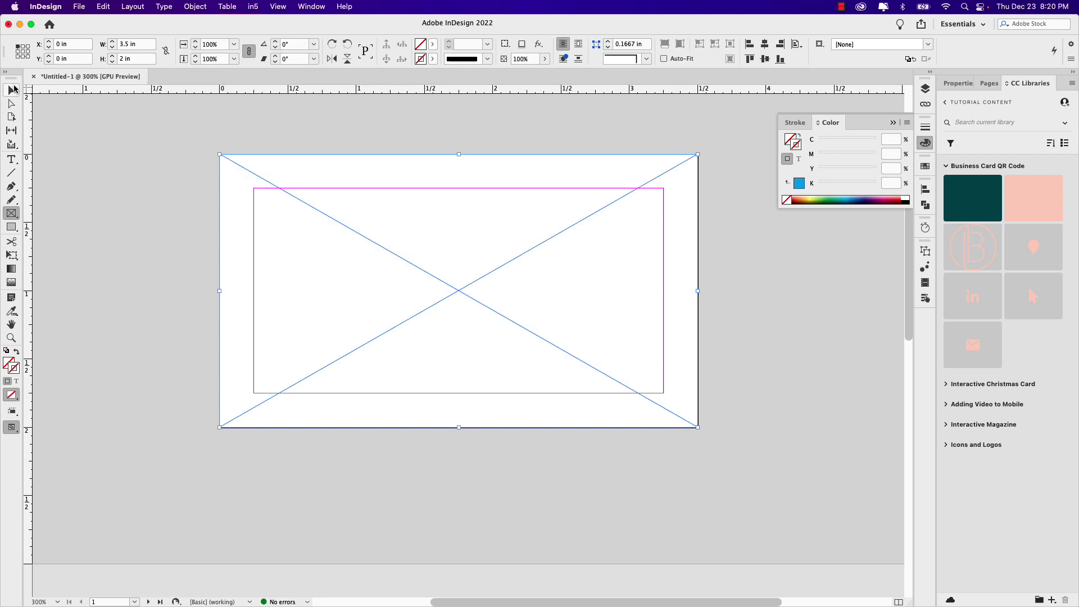
pyautogui.click(13, 90)
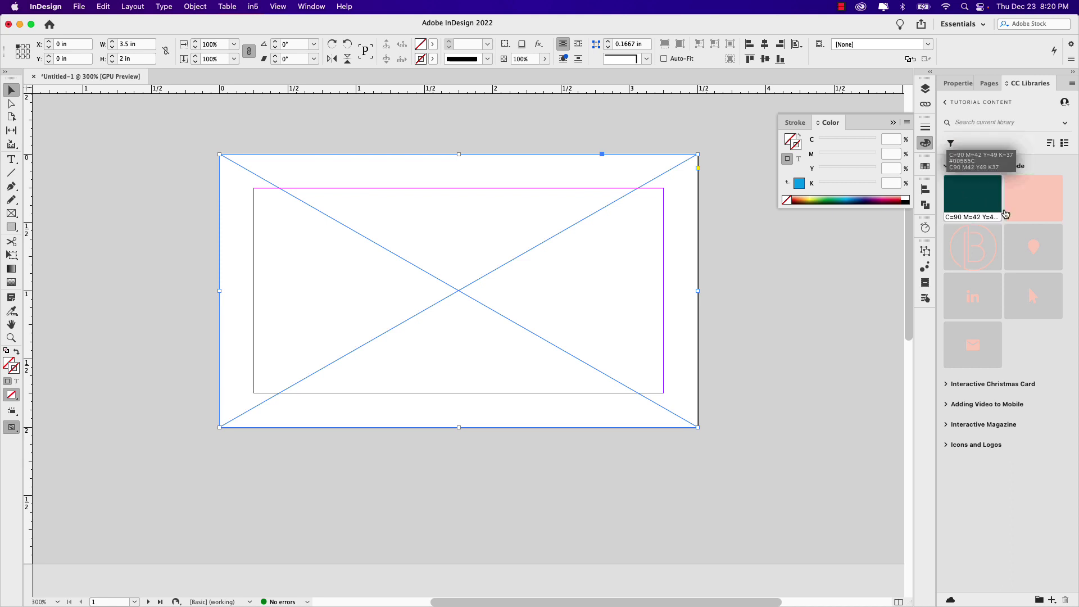
pyautogui.click(967, 201)
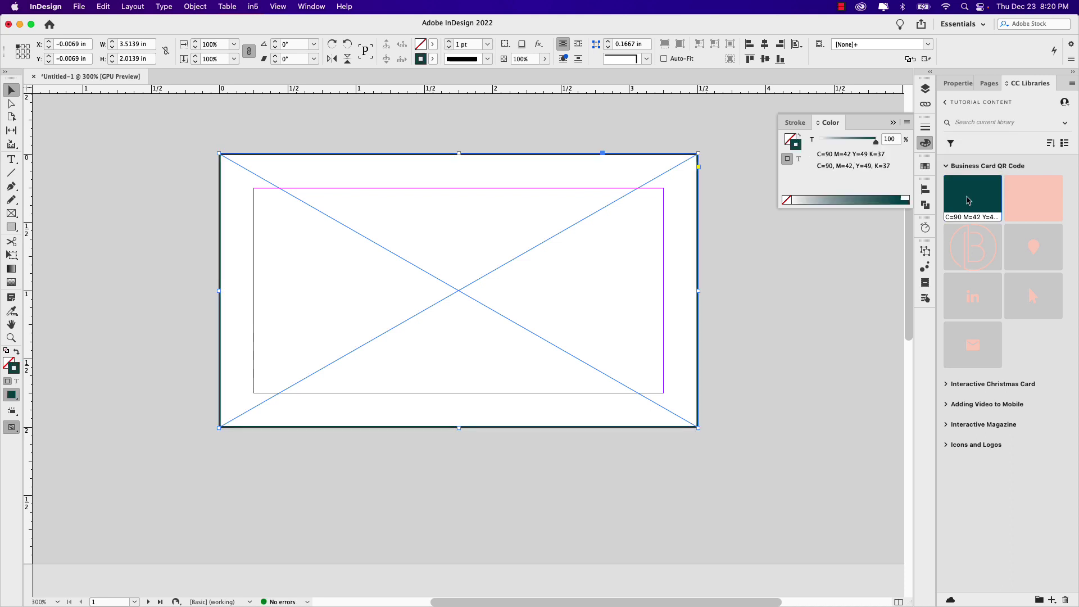
pyautogui.hotkey('shift', 'x')
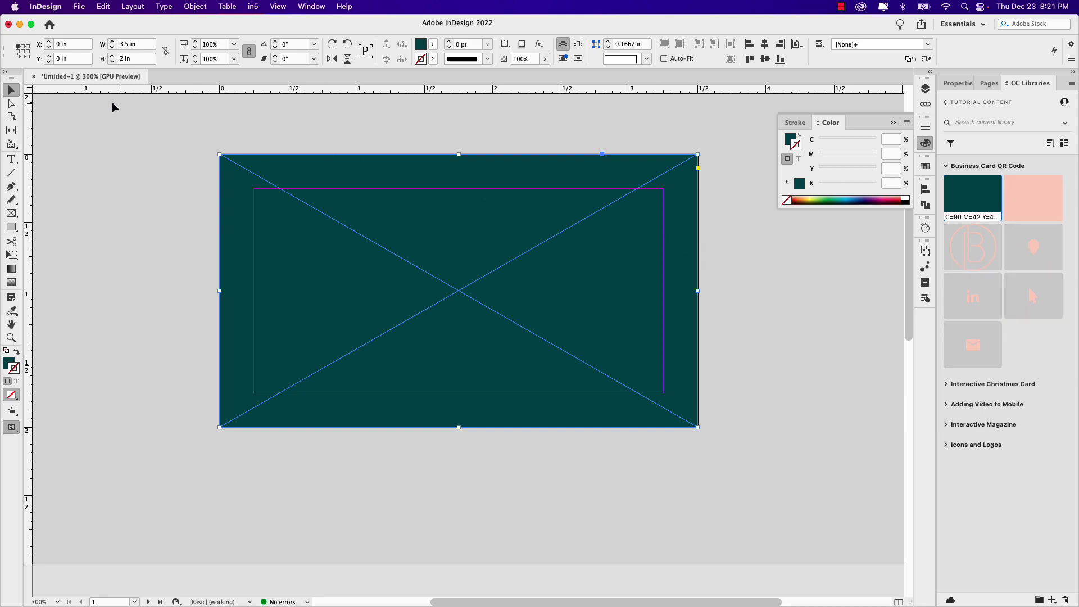
# Step: Place the Artwork 67 circled B logo from CC Libraries near the card's top centre
pyautogui.click(92, 118)
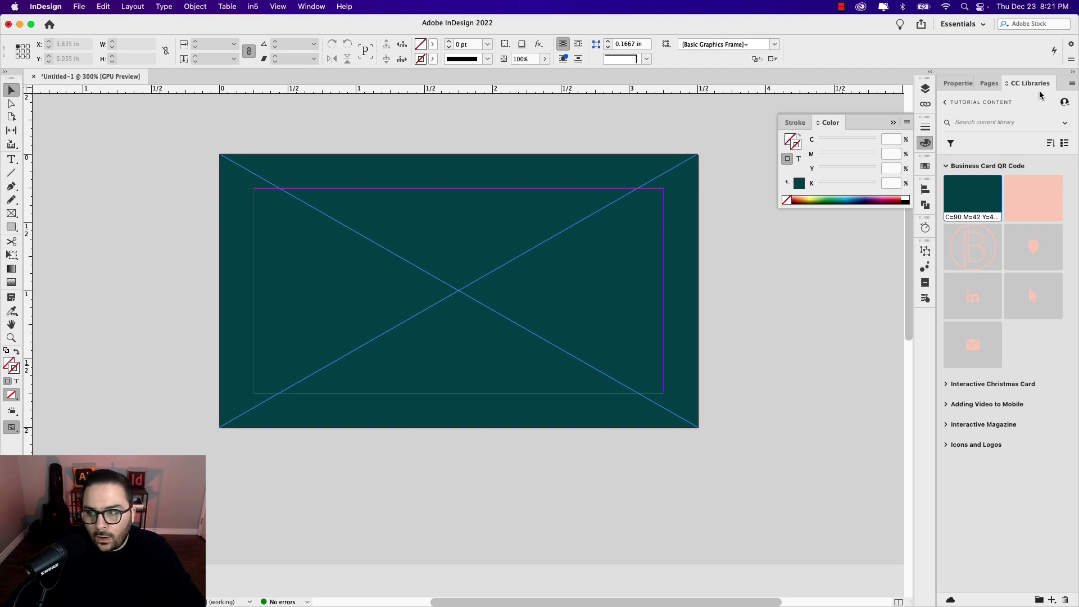
pyautogui.moveTo(957, 257); pyautogui.dragTo(467, 293)
pyautogui.hotkey('shift', 'Up')
pyautogui.hotkey('shift', 'Up')
pyautogui.scroll(-2, 470, 296)
pyautogui.scroll(-8, 609, 251)
pyautogui.scroll(12, 609, 251)
pyautogui.click(722, 332)
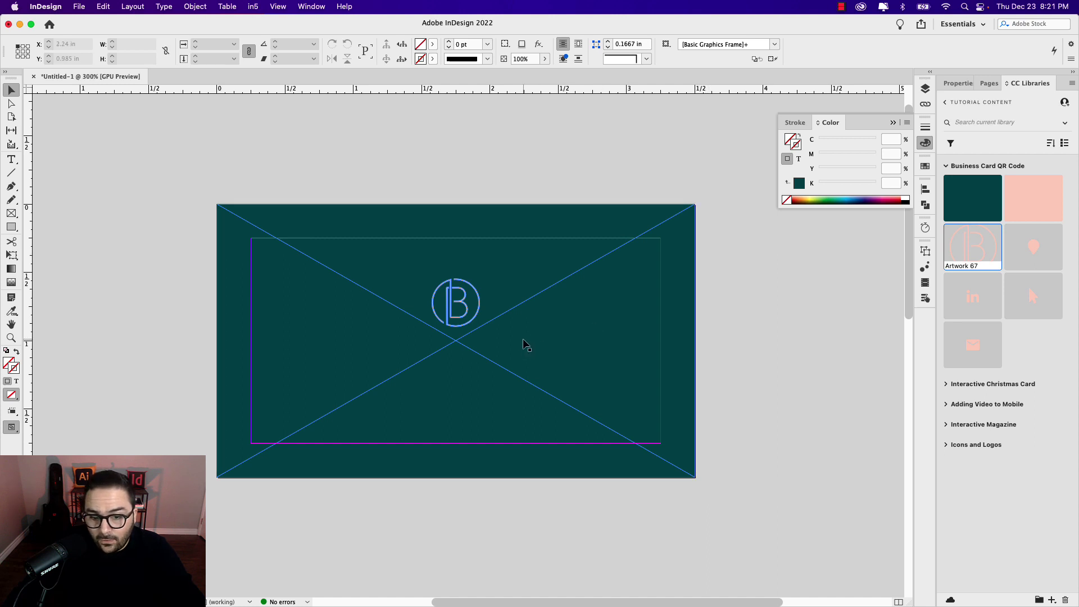
pyautogui.scroll(2, 512, 350)
pyautogui.scroll(-1, 513, 350)
pyautogui.hscroll(-2, 513, 349)
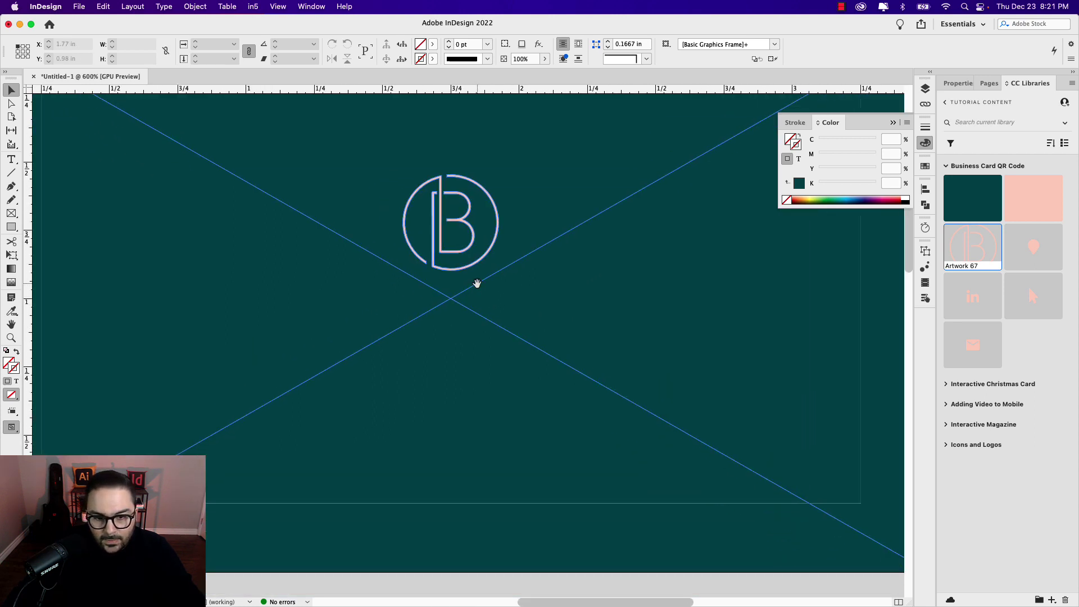
# Step: Add a text frame below the logo reading 'Baker & Associates' in Gibson Light
pyautogui.click(18, 163)
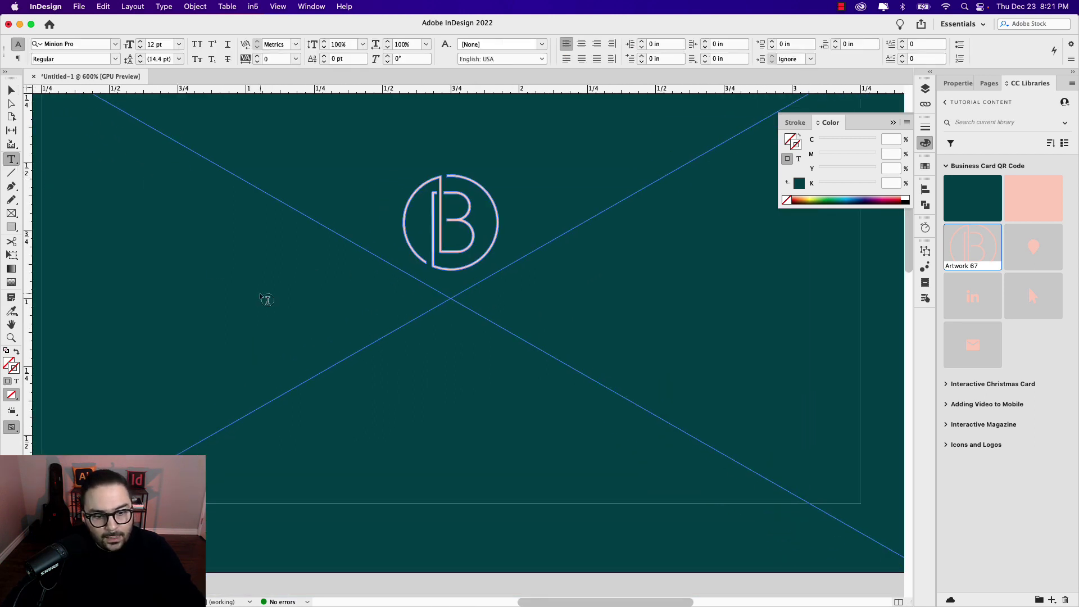
pyautogui.moveTo(213, 284); pyautogui.dragTo(731, 337)
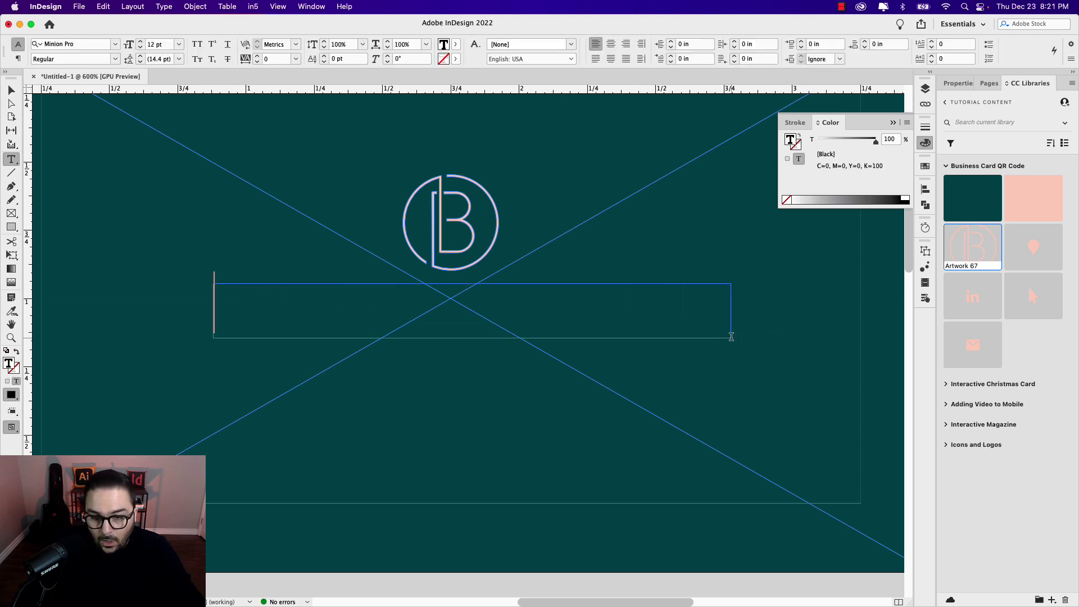
pyautogui.write('Baker ')
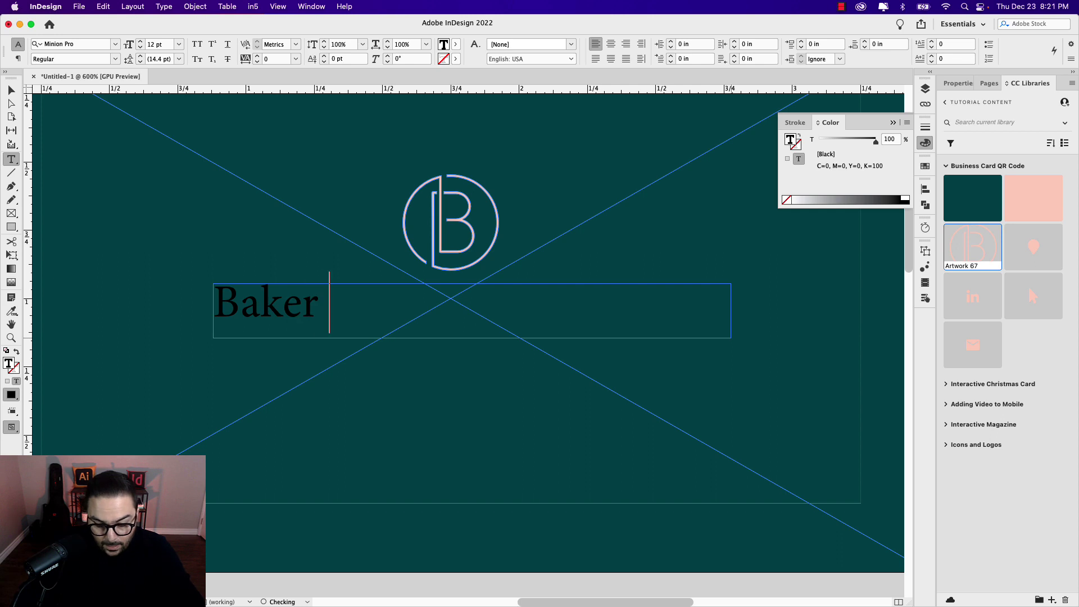
pyautogui.write('& Associates')
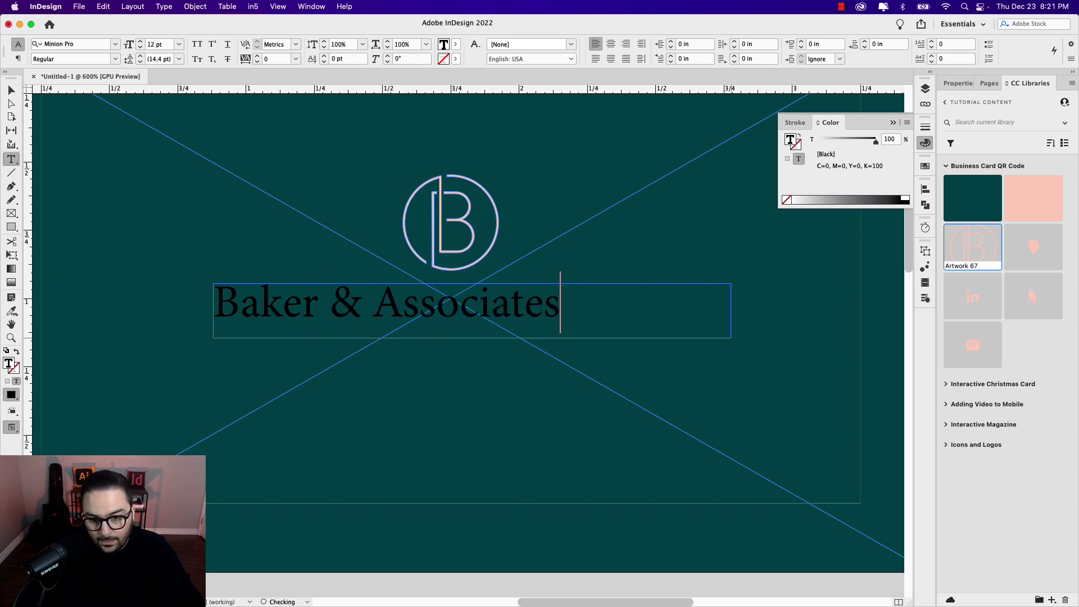
pyautogui.press('super+a')
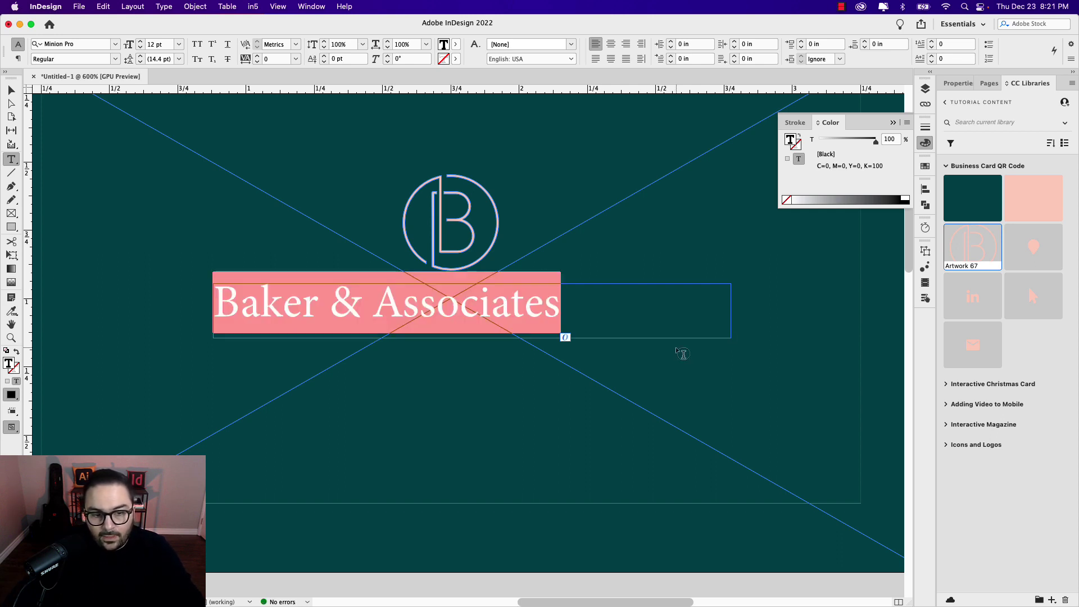
pyautogui.moveTo(589, 308); pyautogui.dragTo(209, 306)
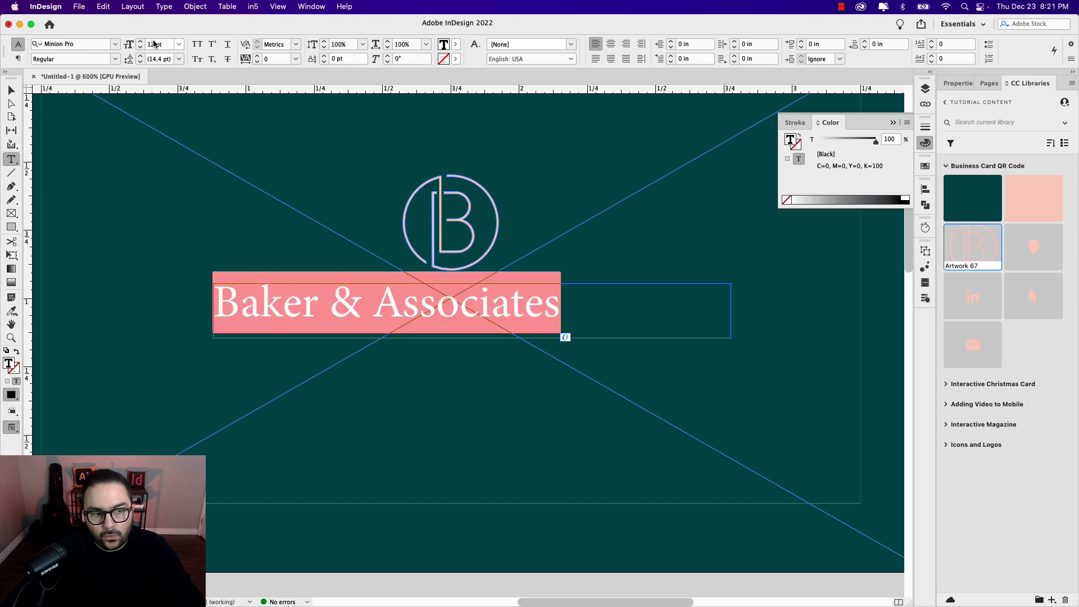
pyautogui.click(91, 45)
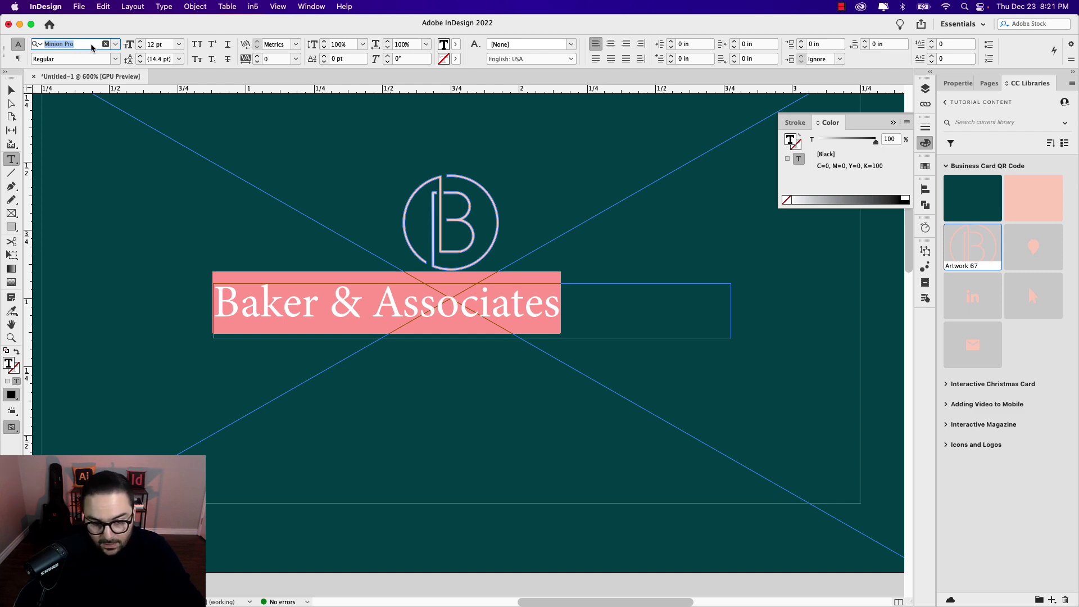
pyautogui.write('Gibso')
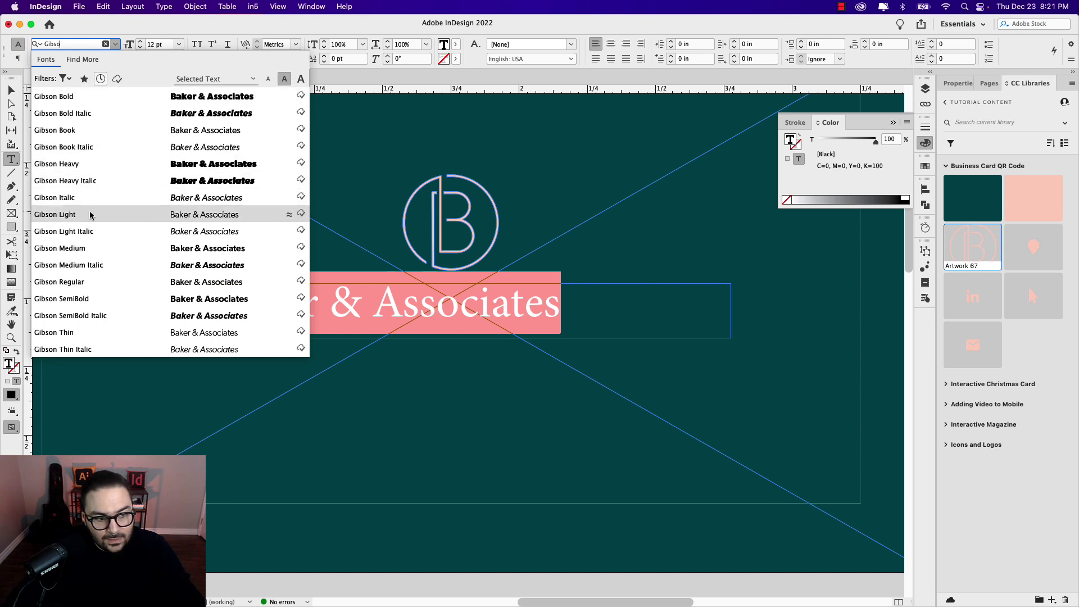
pyautogui.click(96, 218)
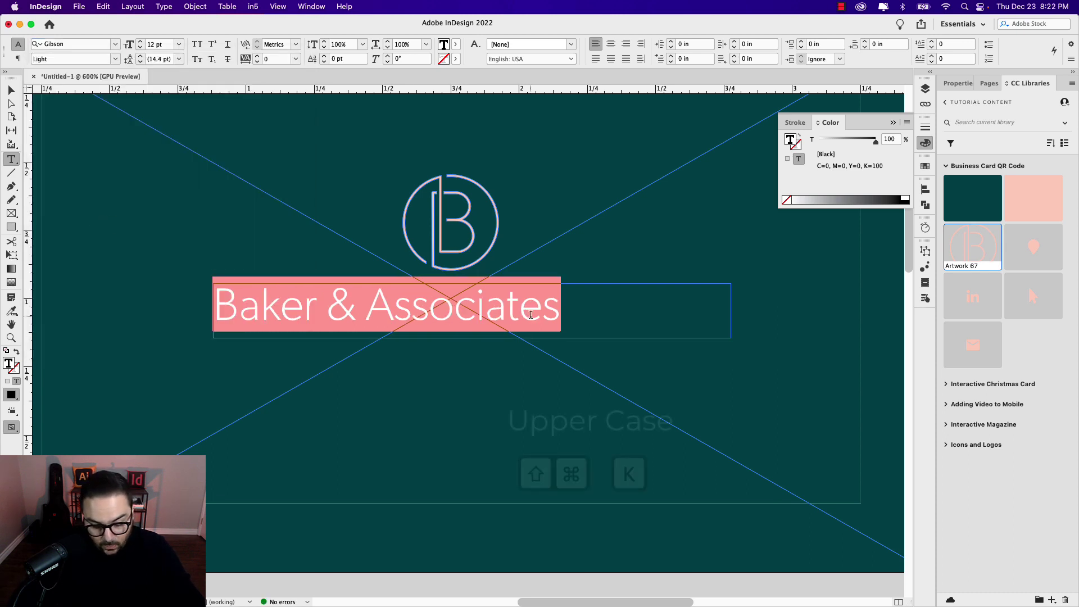
# Step: Make the company name all caps, 8 pt, tracking 60, and centre-aligned
pyautogui.press('super+shift+k')
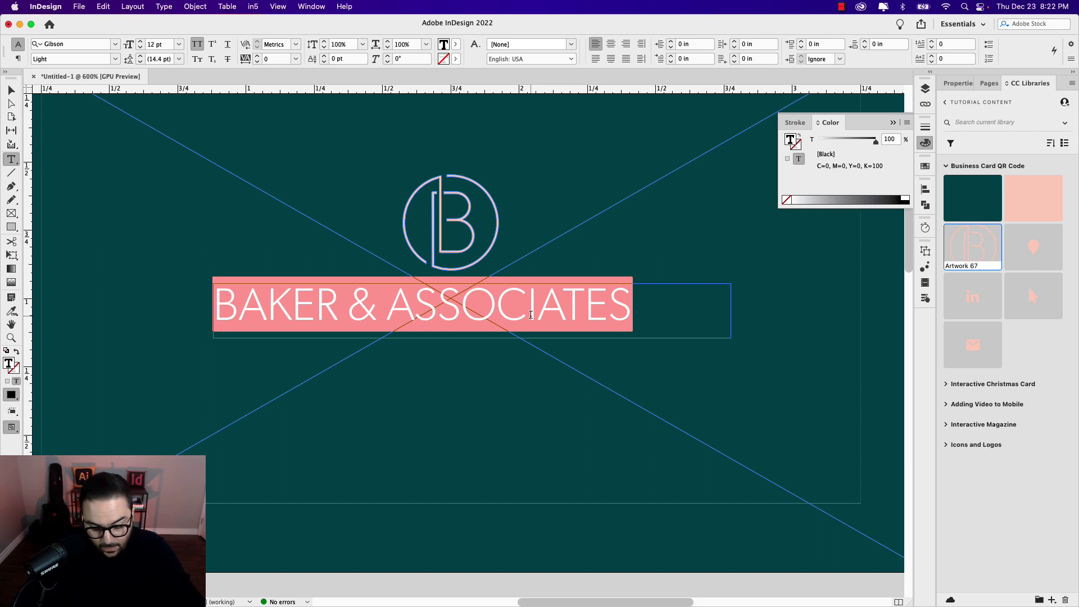
pyautogui.press('Escape')
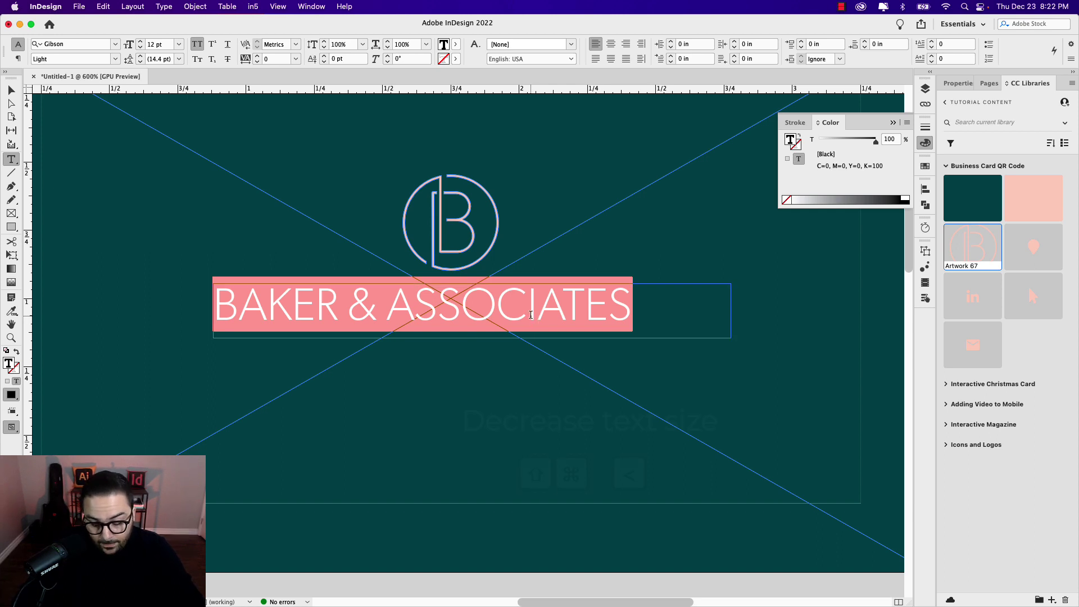
pyautogui.press('super+shift+comma')
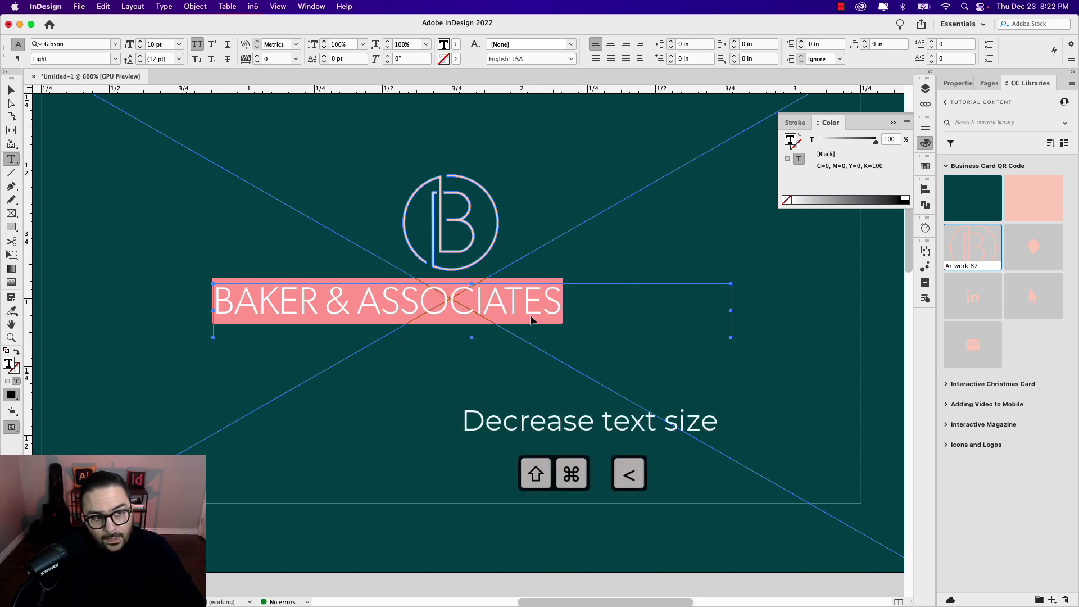
pyautogui.press('super+shift+comma')
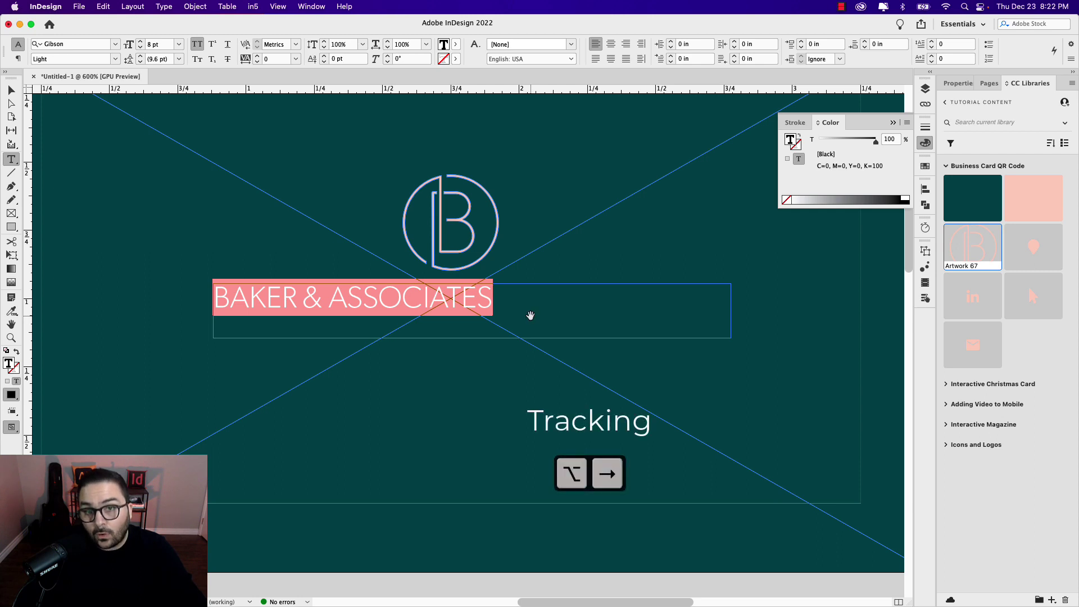
pyautogui.hotkey('alt', 'Right')
pyautogui.hotkey('alt', 'Right')
pyautogui.hotkey('alt', 'Right')
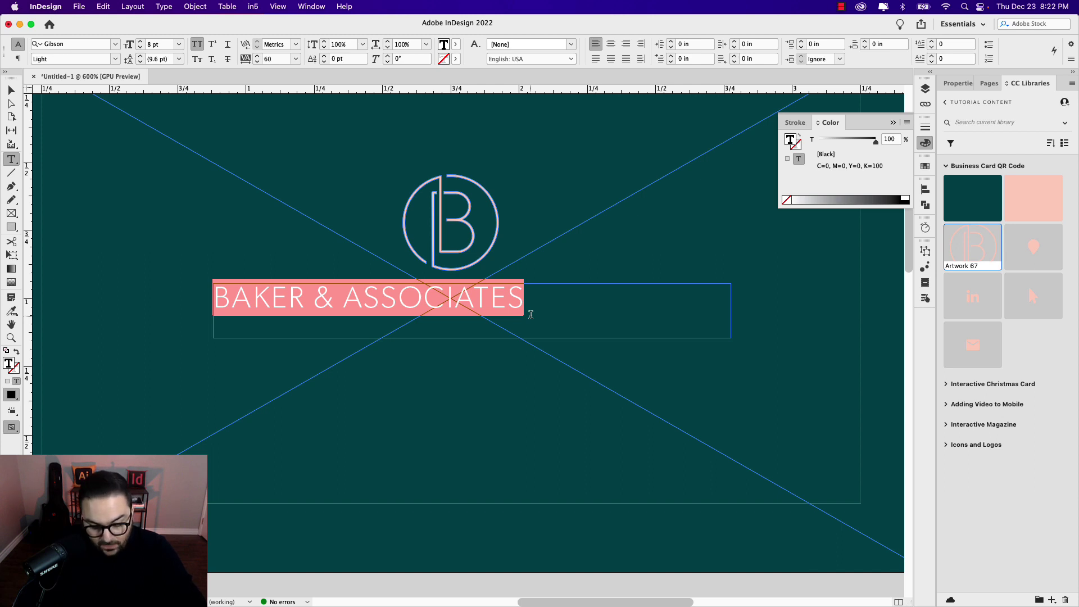
pyautogui.press('super+shift+c')
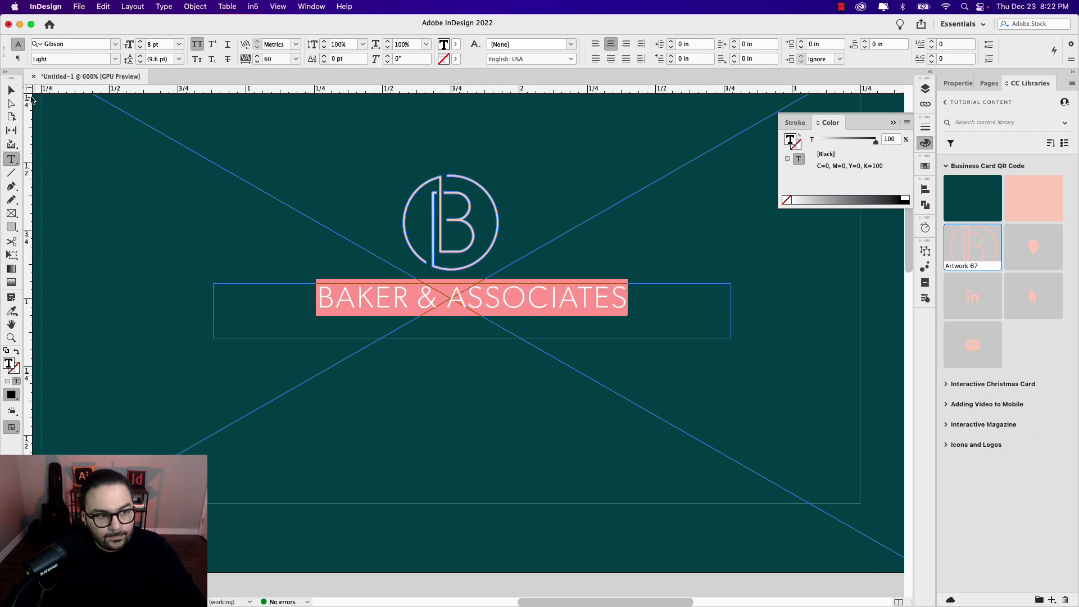
pyautogui.press('Escape')
# Step: Widen the company name frame to 3 in, colour the text pink, and fit the frame height
pyautogui.moveTo(214, 310); pyautogui.dragTo(41, 311)
pyautogui.hscroll(5, 518, 403)
pyautogui.scroll(2, 519, 403)
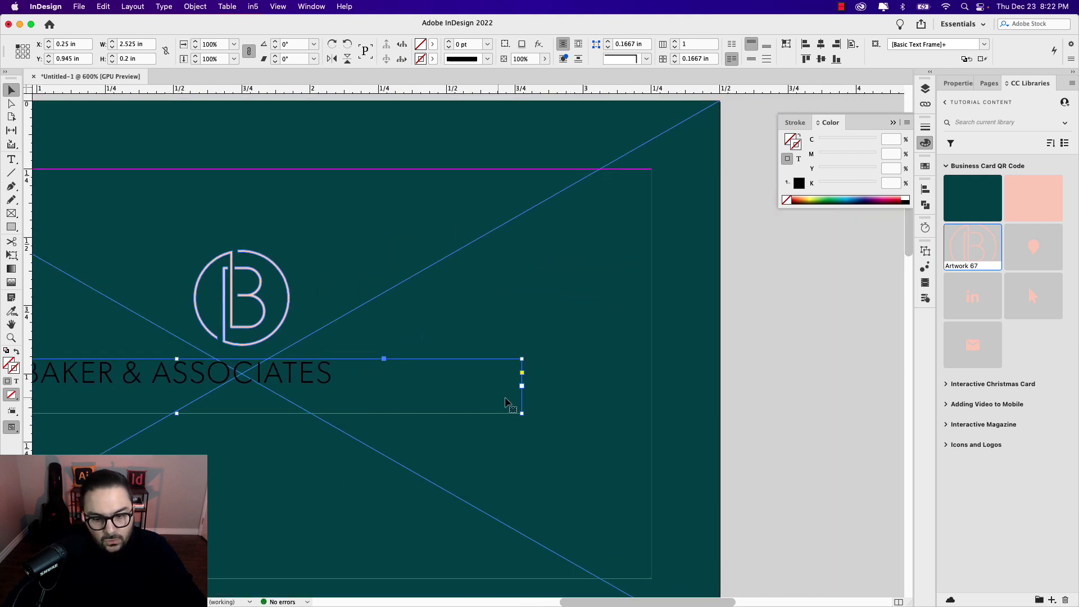
pyautogui.moveTo(522, 386); pyautogui.dragTo(652, 389)
pyautogui.hscroll(-4, 651, 389)
pyautogui.doubleClick(477, 380)
pyautogui.press('super+a')
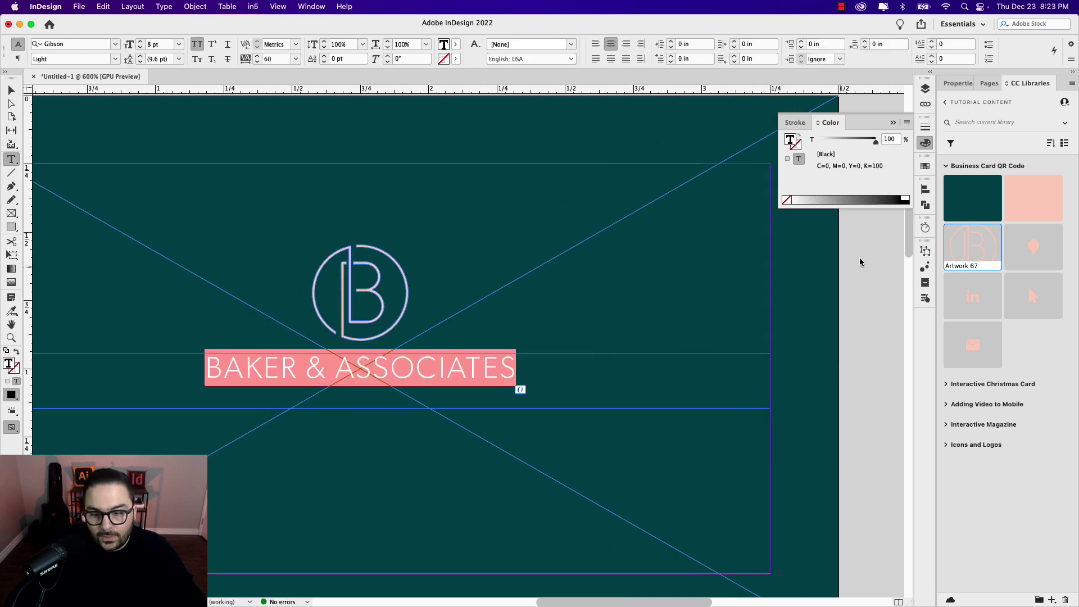
pyautogui.click(1033, 197)
pyautogui.press('Escape')
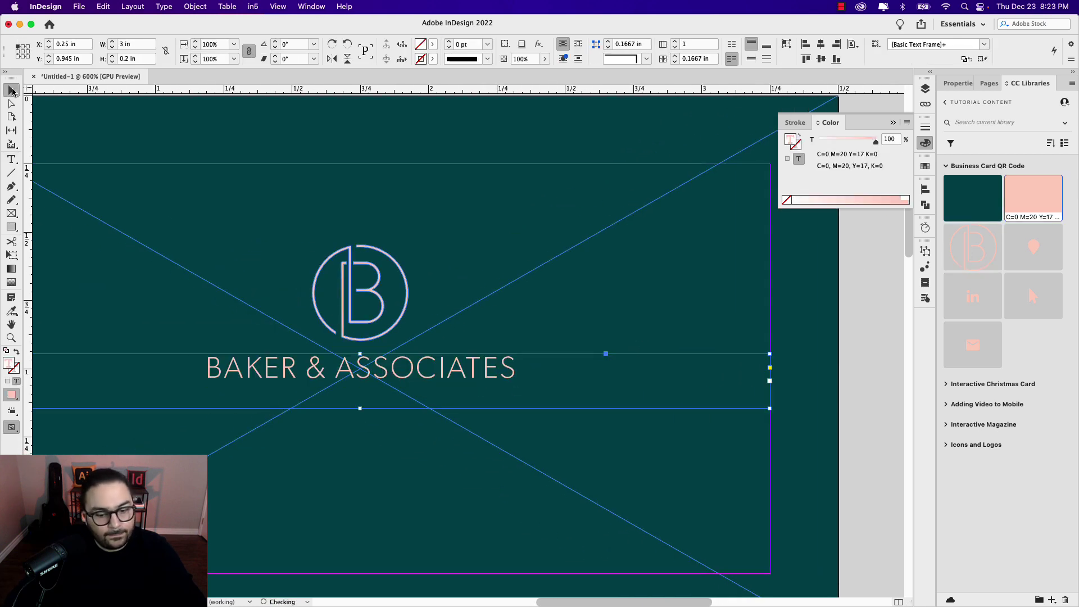
pyautogui.doubleClick(360, 409)
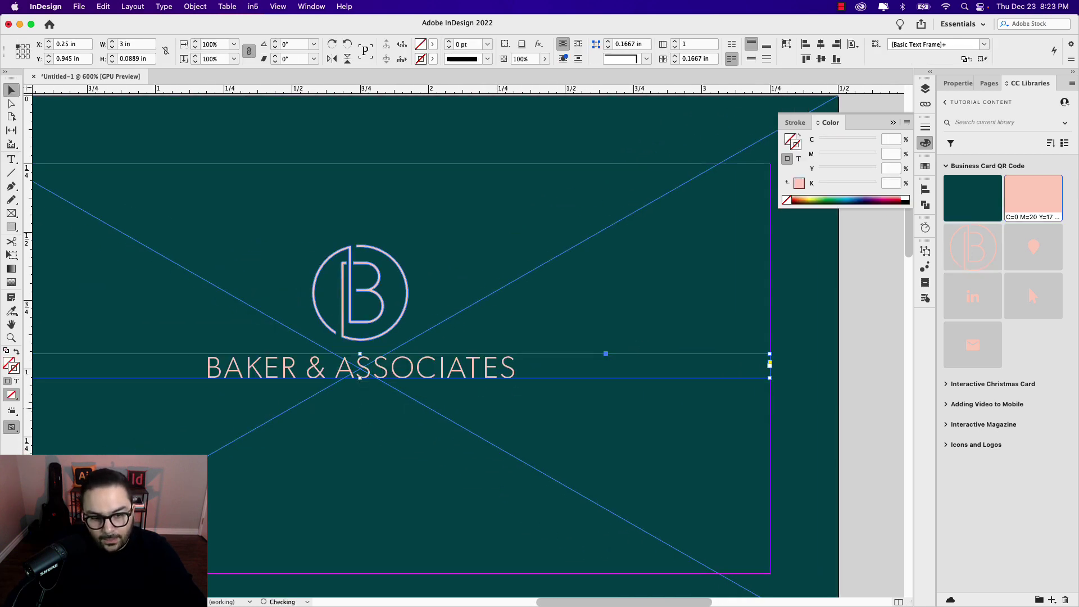
# Step: Move the logo and company name together lower on the card
pyautogui.scroll(-2, 361, 409)
pyautogui.moveTo(402, 438); pyautogui.dragTo(479, 414)
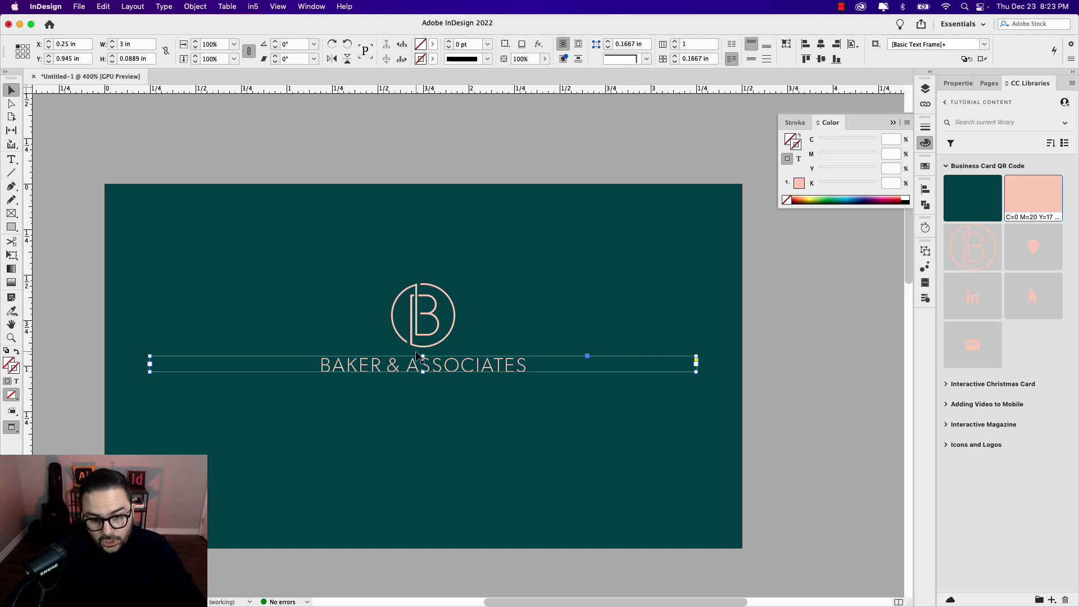
pyautogui.keyDown('shift'); pyautogui.click(418, 348); pyautogui.keyUp('shift')
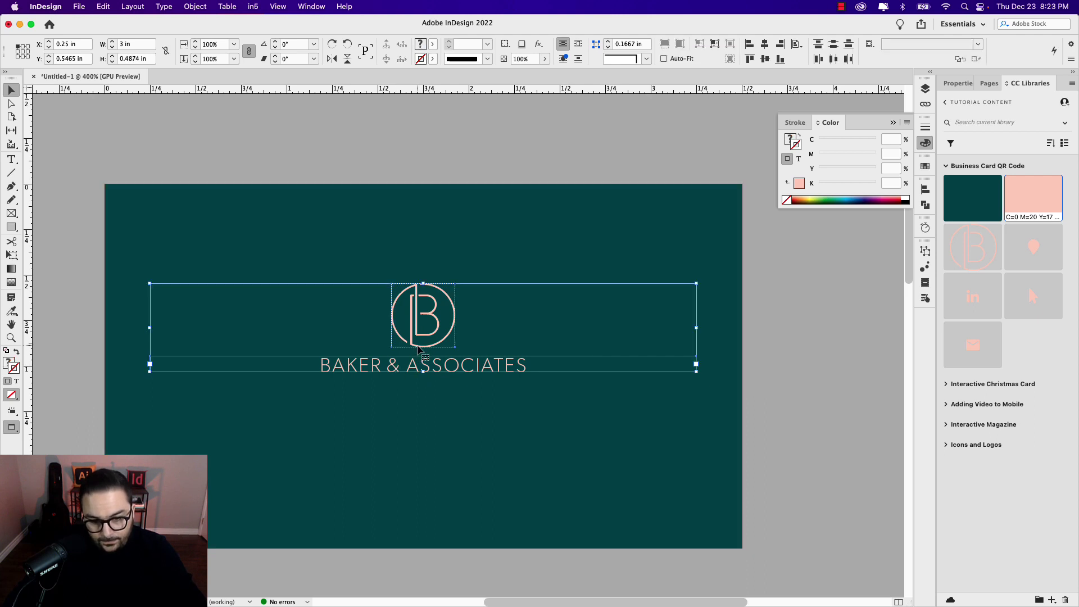
pyautogui.moveTo(418, 348); pyautogui.dragTo(418, 388)
pyautogui.click(776, 424)
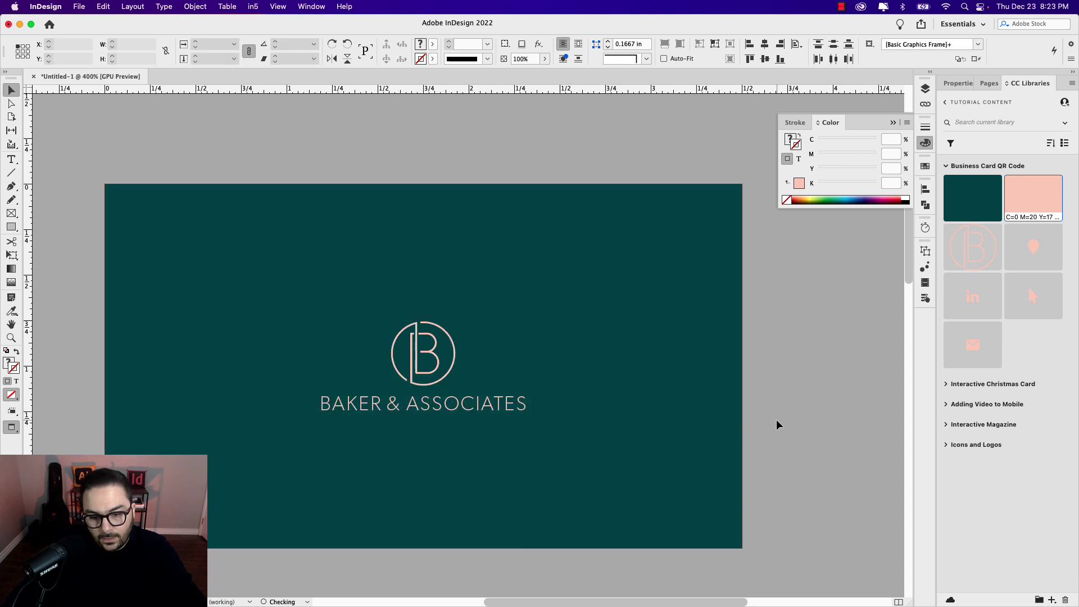
pyautogui.click(722, 415)
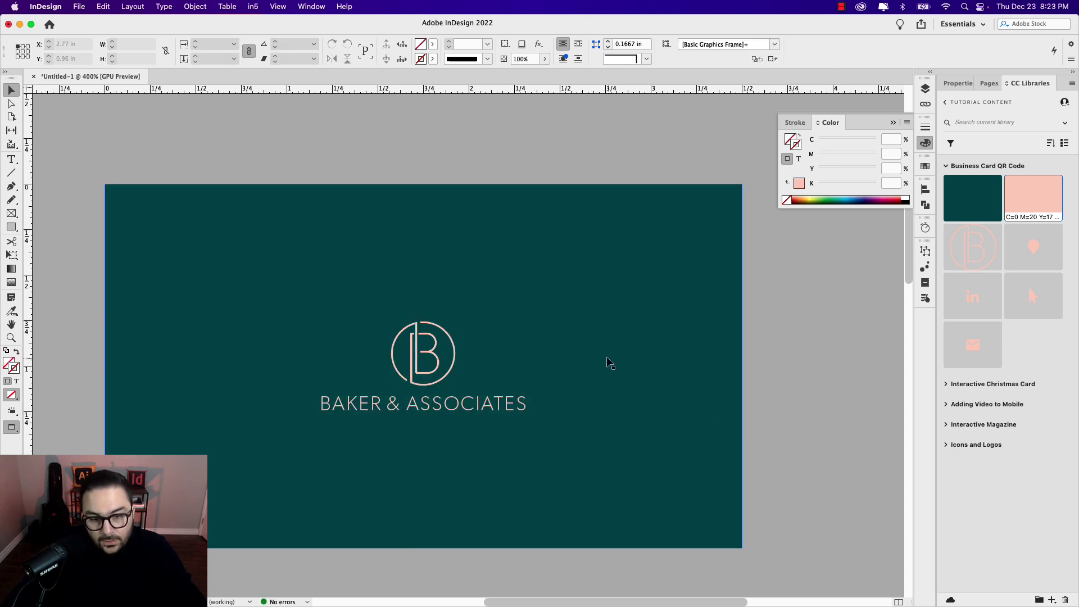
pyautogui.press('super+minus')
pyautogui.press('super+minus')
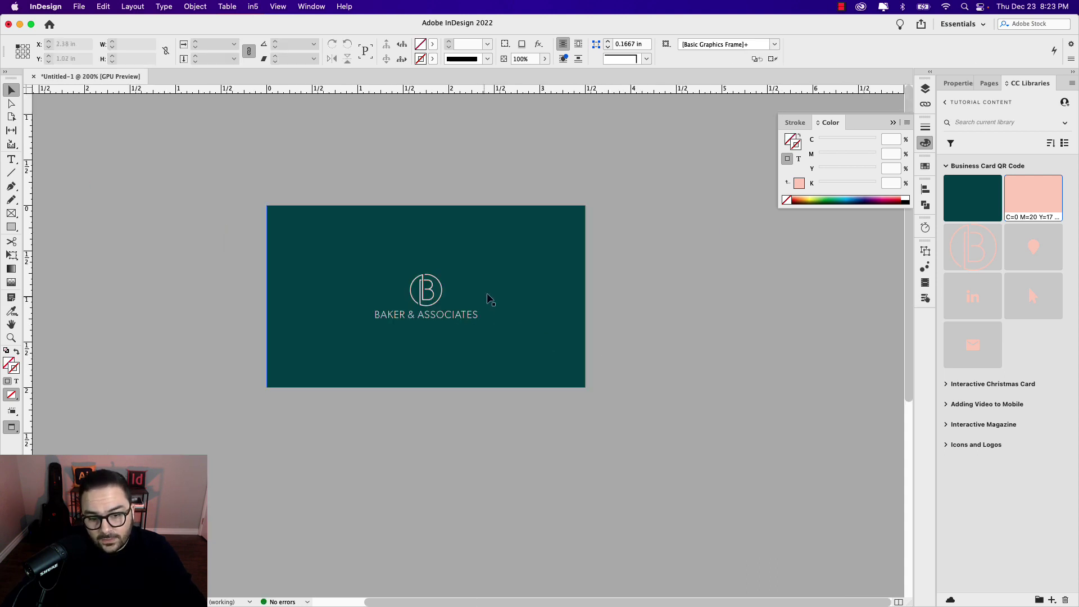
pyautogui.moveTo(584, 288); pyautogui.dragTo(614, 302)
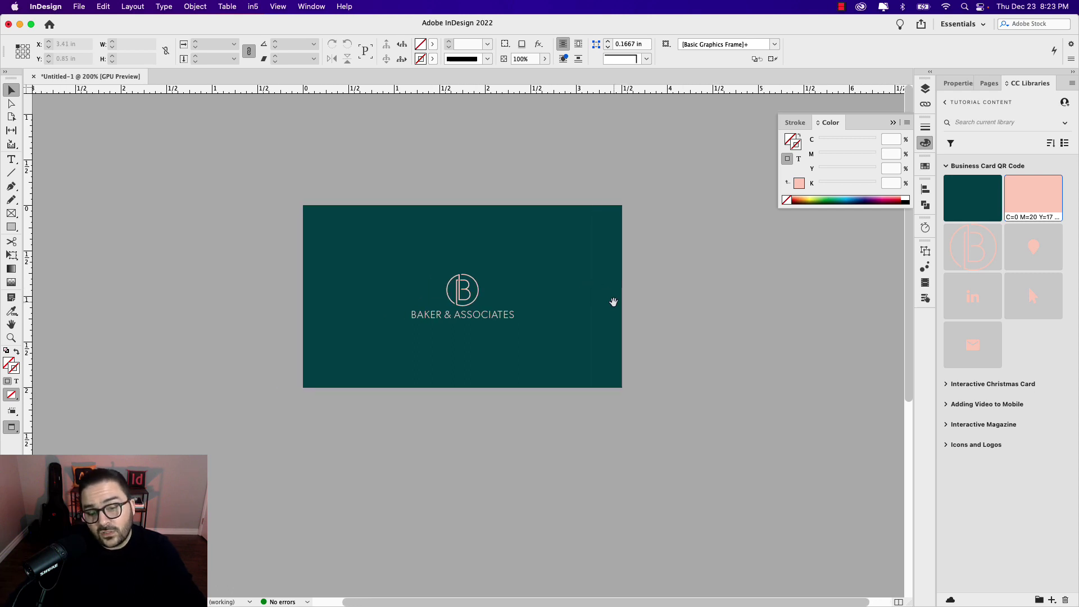
# Step: Set the company name to 7 pt
pyautogui.doubleClick(482, 313)
pyautogui.tripleClick(481, 312)
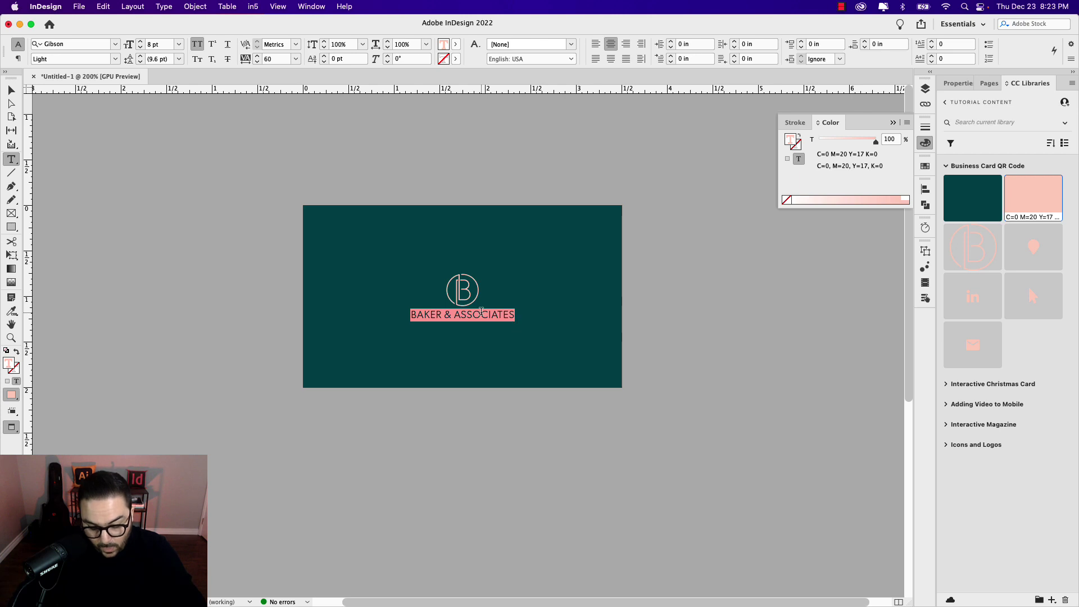
pyautogui.press('super+shift+comma')
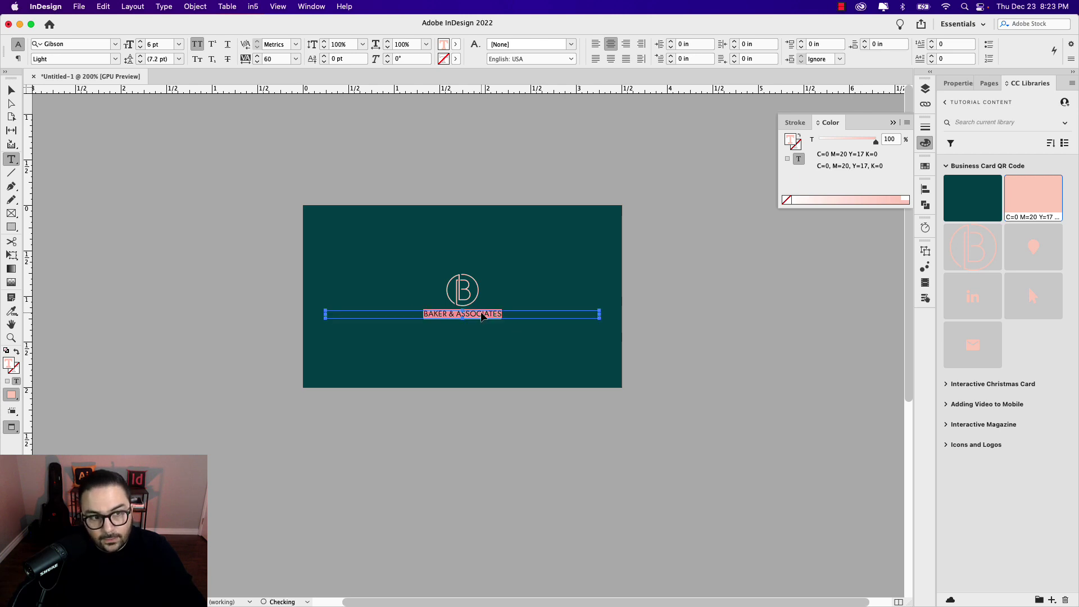
pyautogui.click(551, 342)
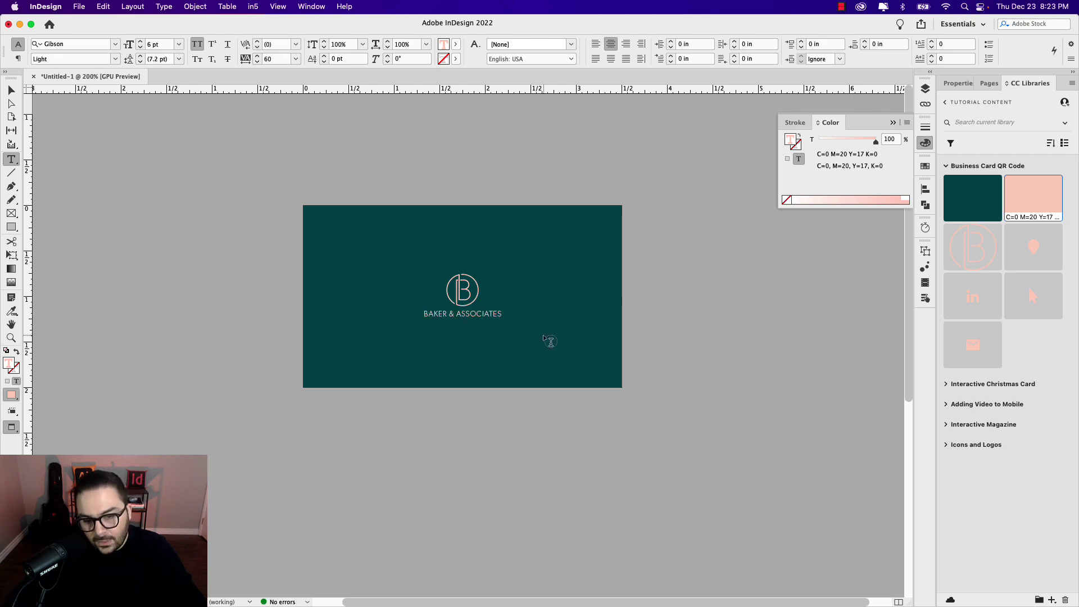
pyautogui.tripleClick(477, 308)
pyautogui.click(140, 41)
pyautogui.press('Escape')
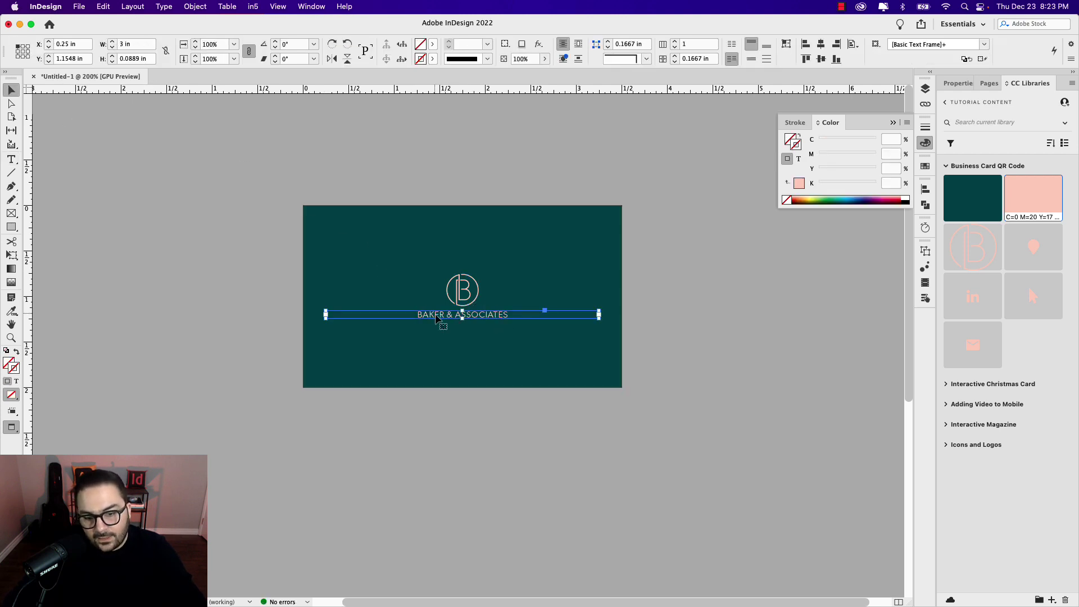
pyautogui.click(708, 338)
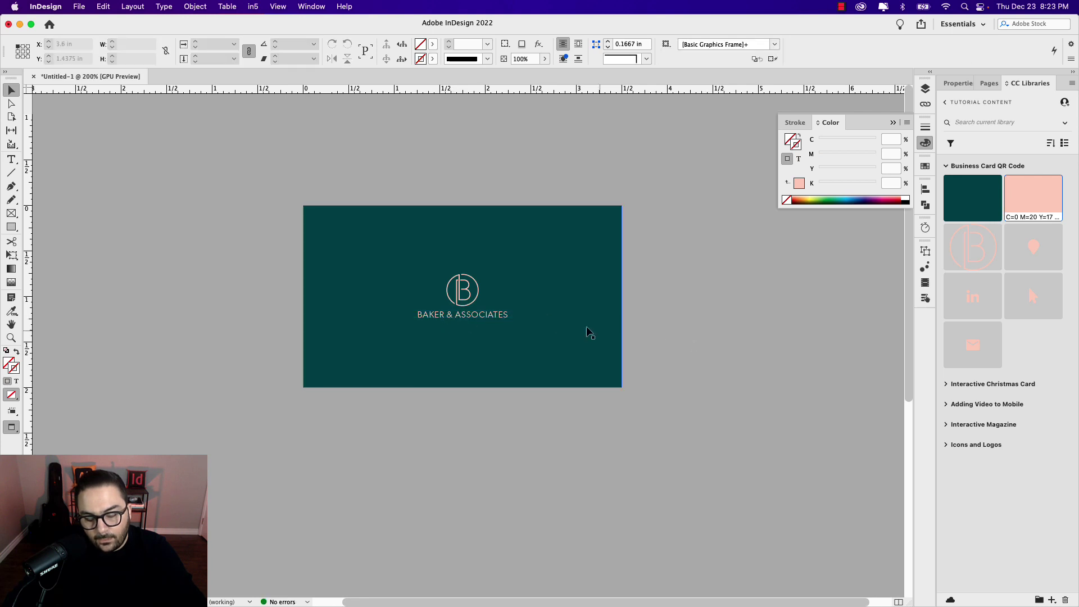
pyautogui.click(477, 295)
pyautogui.keyDown('shift'); pyautogui.click(486, 319); pyautogui.keyUp('shift')
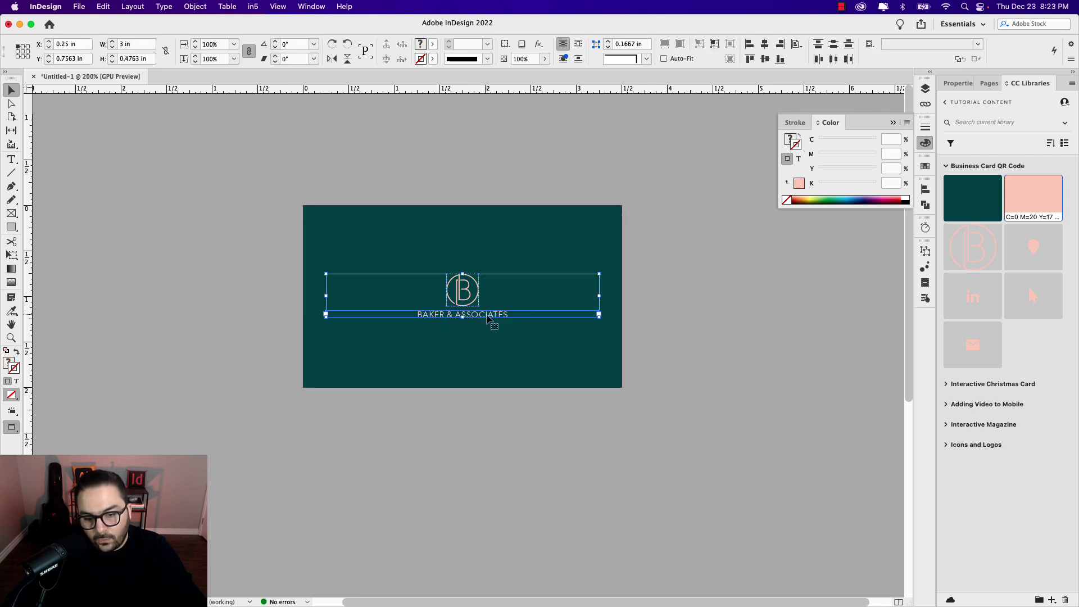
pyautogui.moveTo(488, 317); pyautogui.dragTo(400, 368)
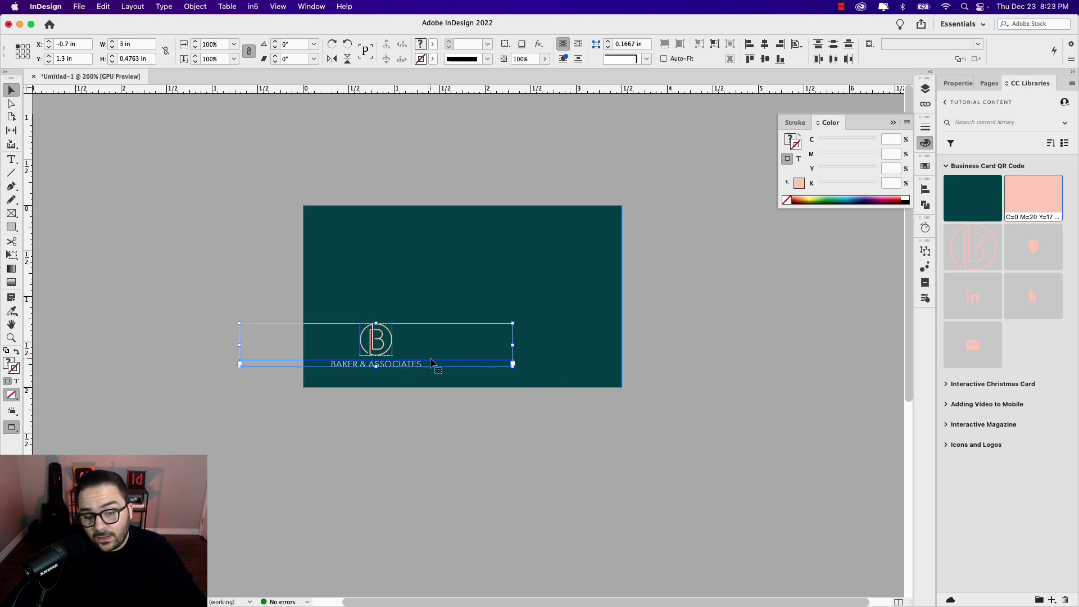
pyautogui.moveTo(400, 365); pyautogui.dragTo(571, 365)
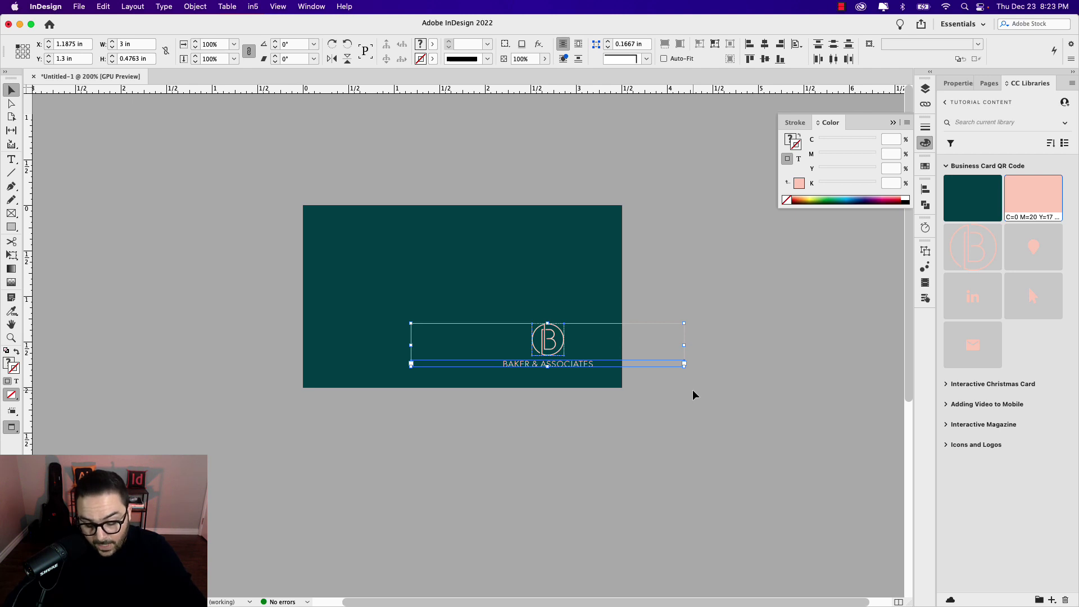
pyautogui.press('super+z')
pyautogui.press('super+z')
pyautogui.click(656, 375)
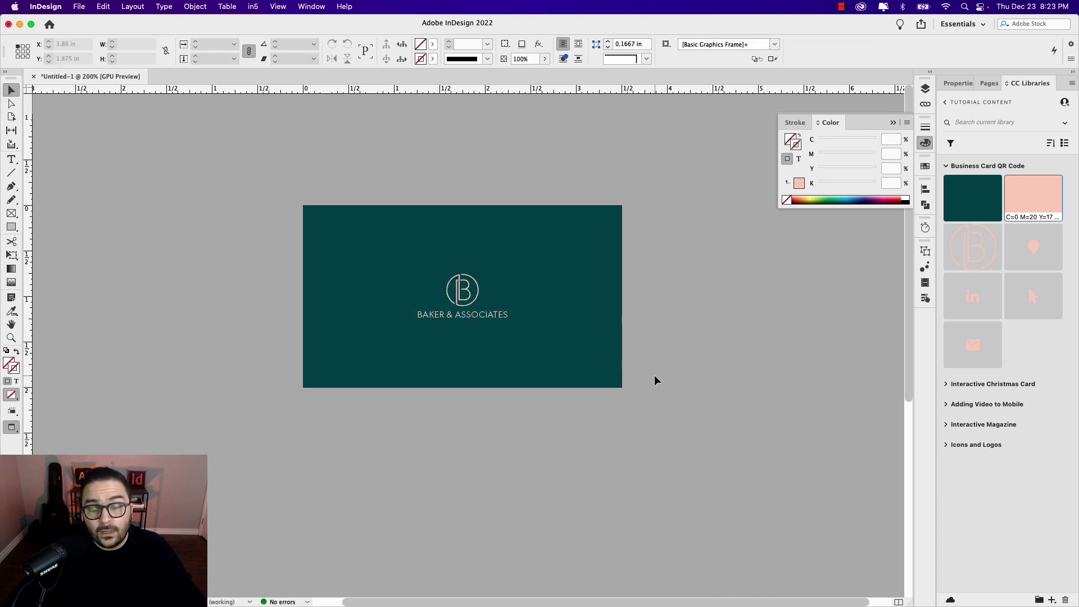
# Step: Draw a full-page frame on page 2 filled with the library's dark green, no stroke
pyautogui.scroll(-5, 585, 433)
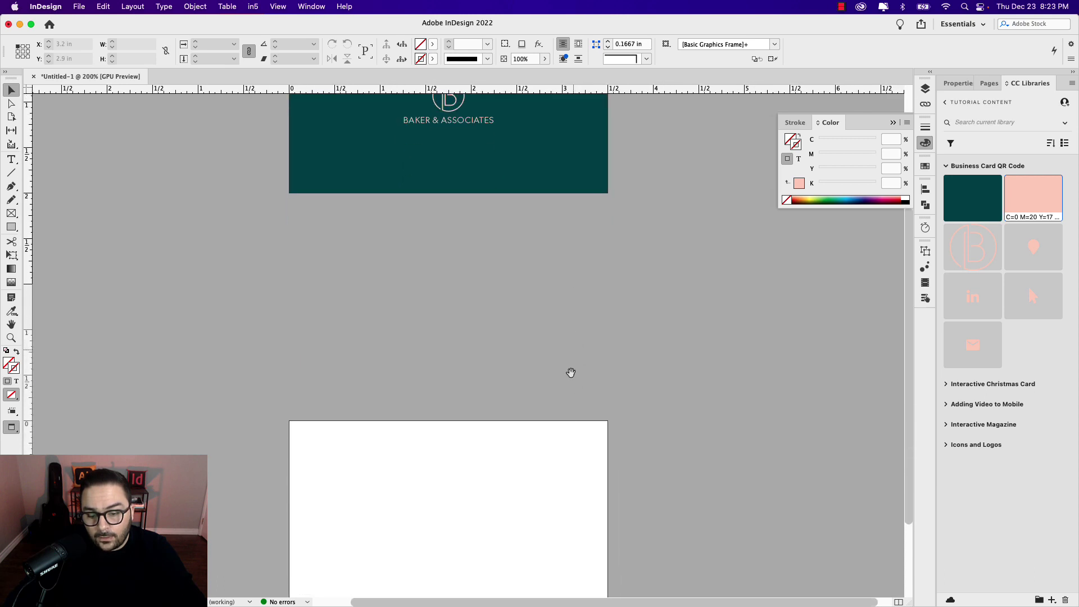
pyautogui.scroll(-3, 569, 422)
pyautogui.keyDown('alt'); pyautogui.scroll(1, 494, 372); pyautogui.keyUp('alt')
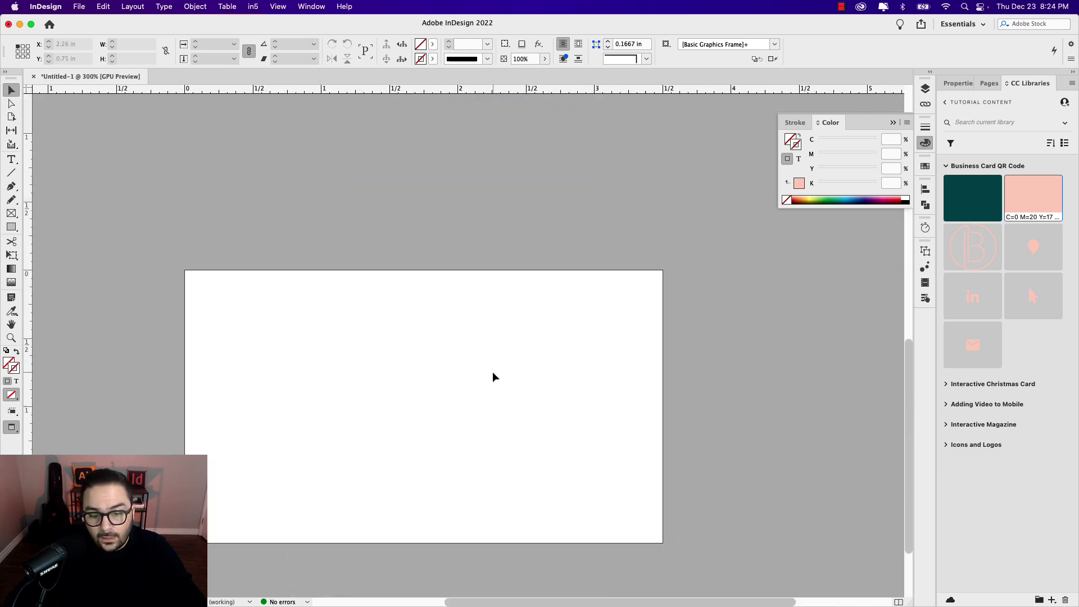
pyautogui.moveTo(474, 417); pyautogui.dragTo(511, 354)
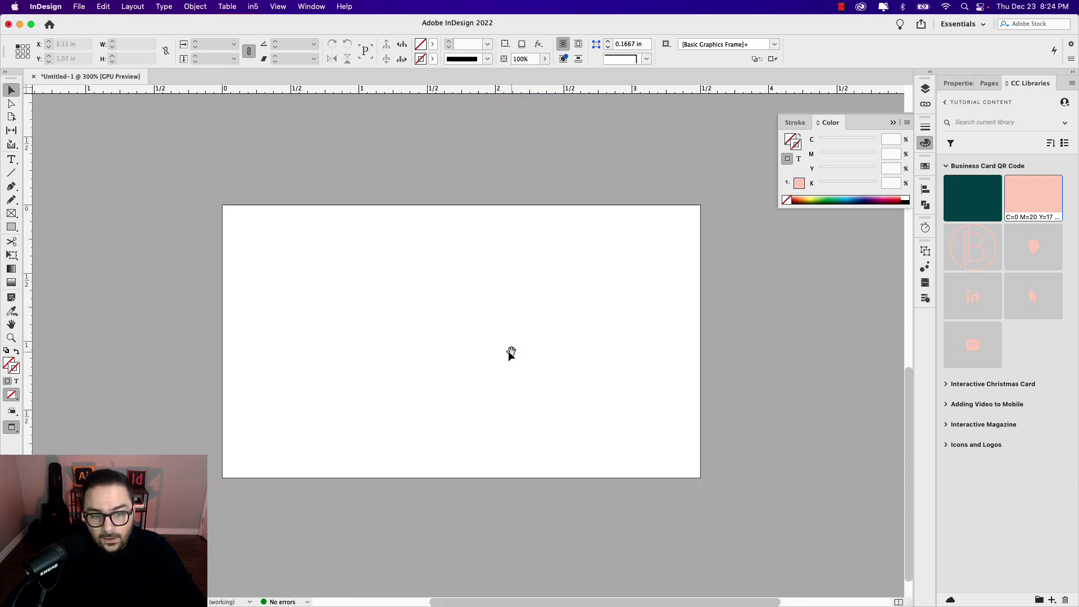
pyautogui.click(12, 213)
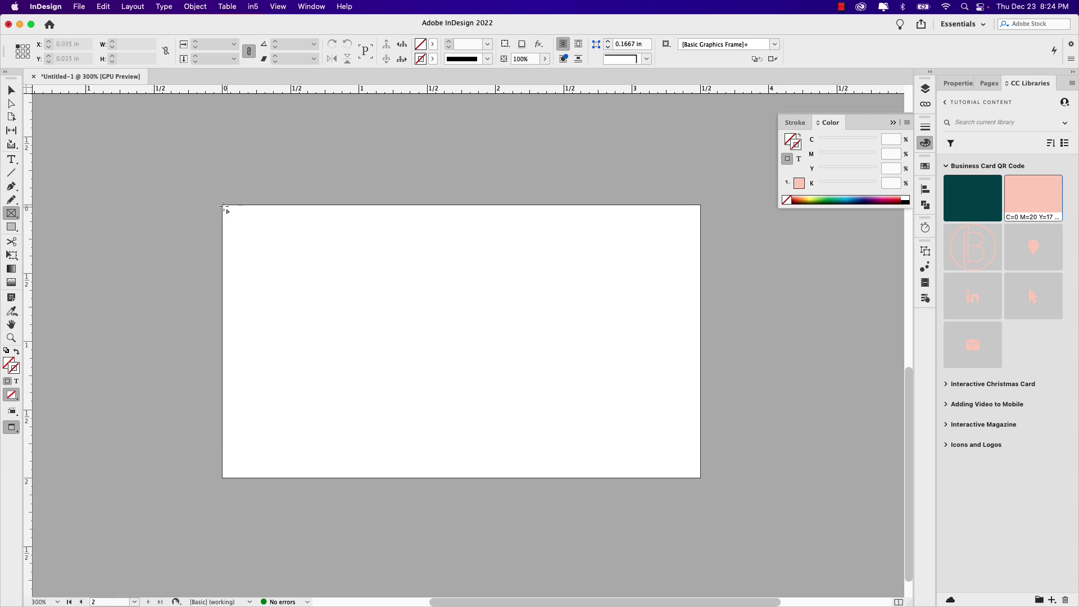
pyautogui.moveTo(223, 206); pyautogui.dragTo(702, 478)
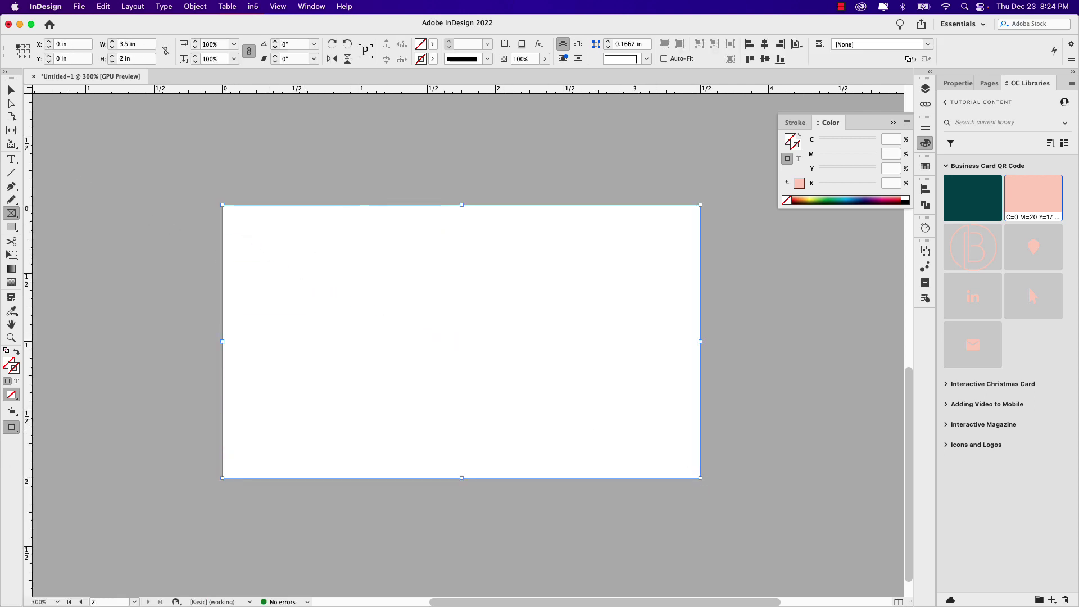
pyautogui.press('v')
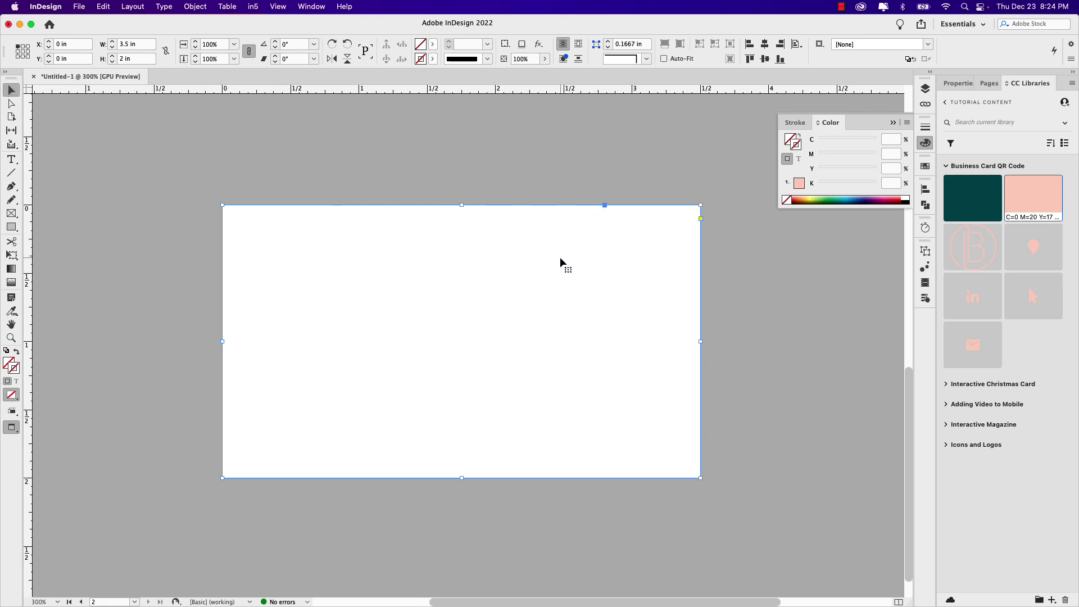
pyautogui.click(972, 197)
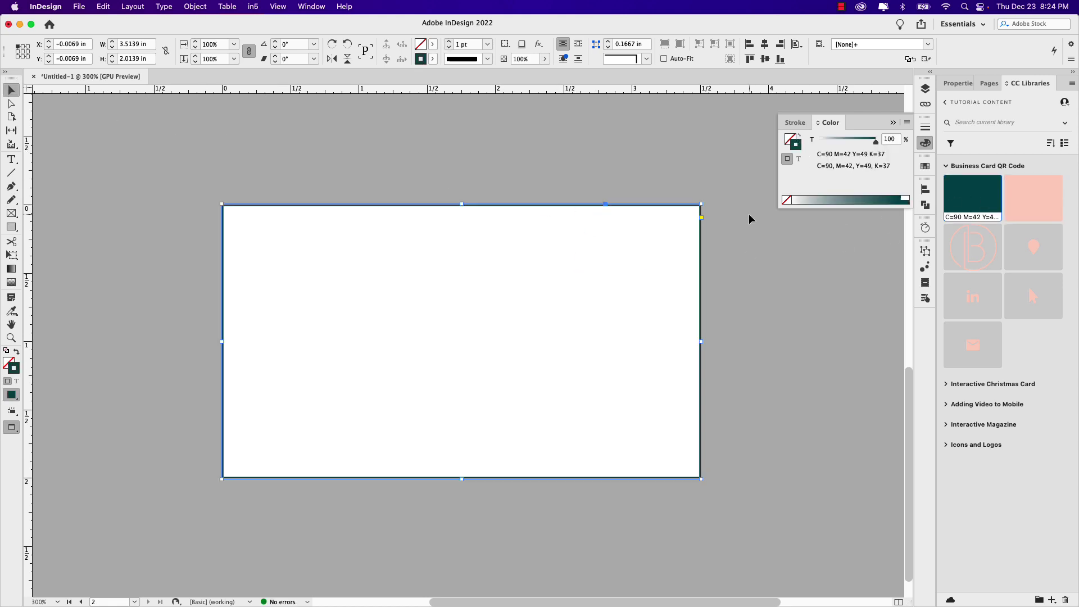
pyautogui.click(799, 137)
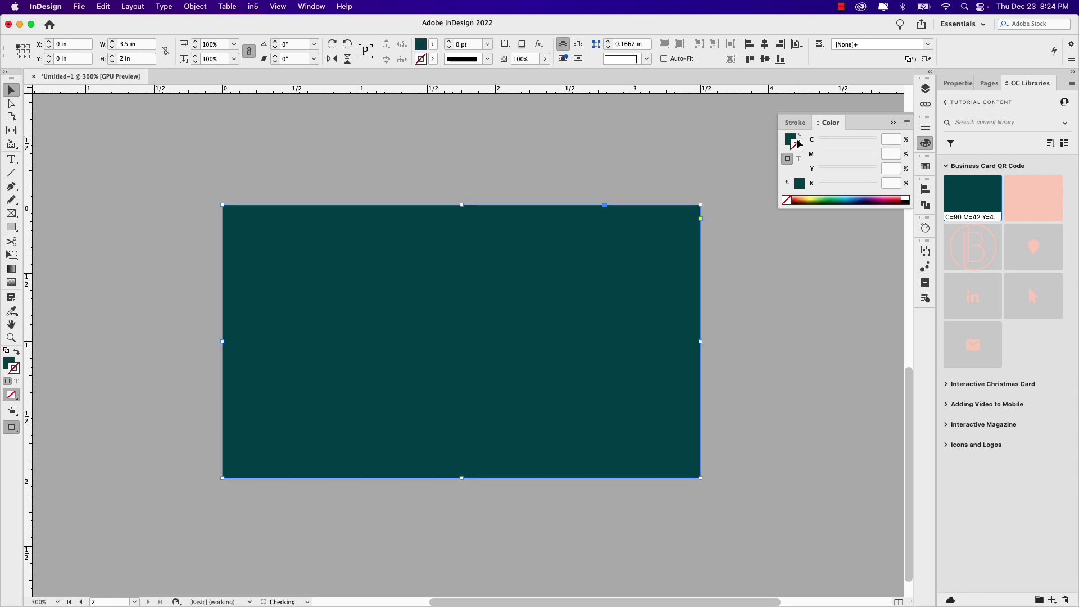
pyautogui.click(791, 139)
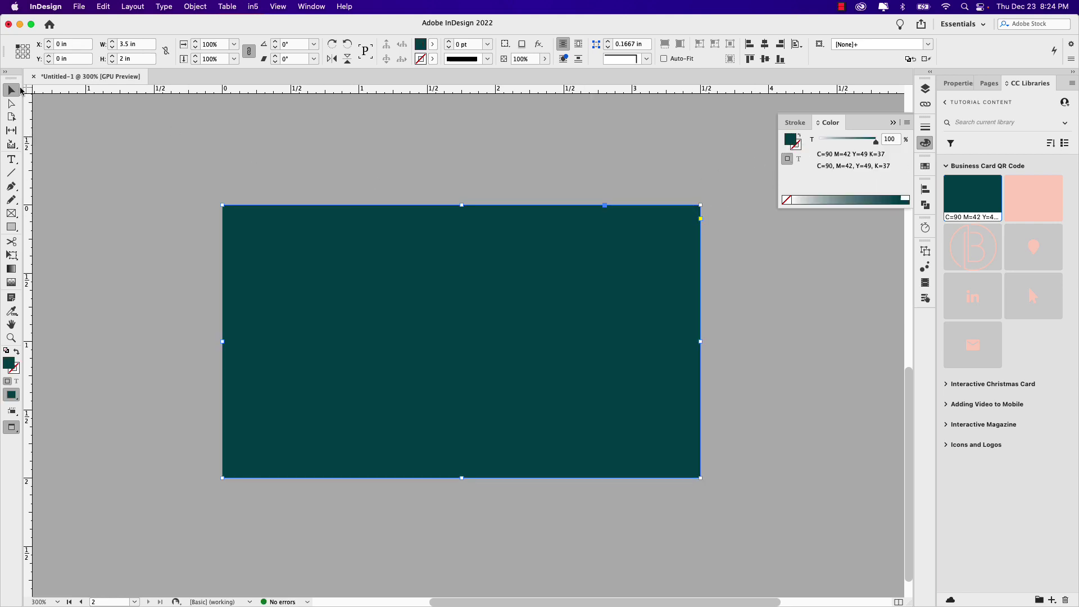
pyautogui.click(710, 304)
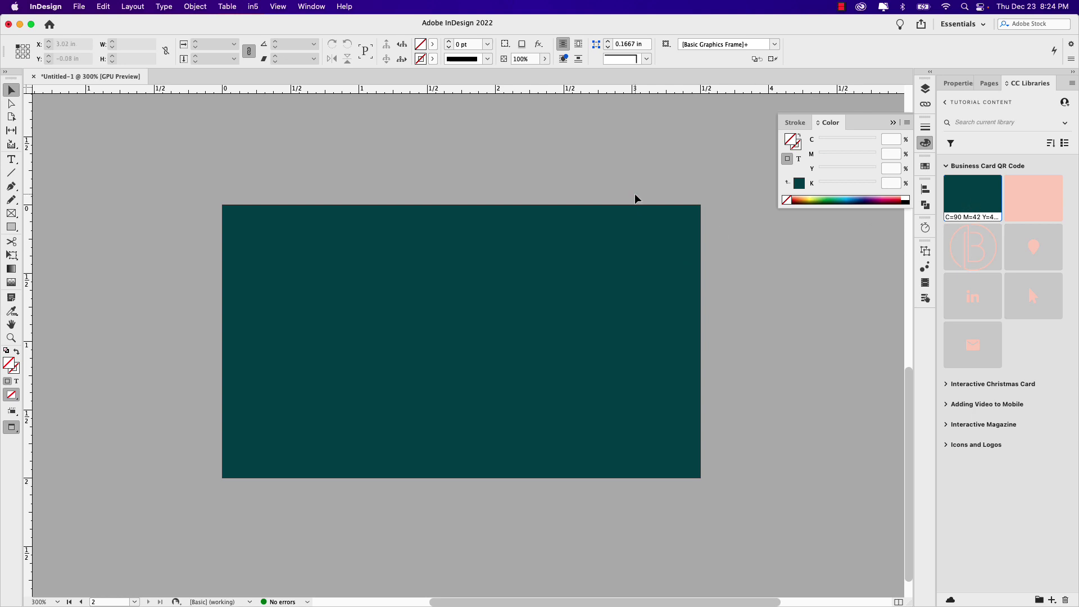
pyautogui.moveTo(635, 200); pyautogui.dragTo(616, 213)
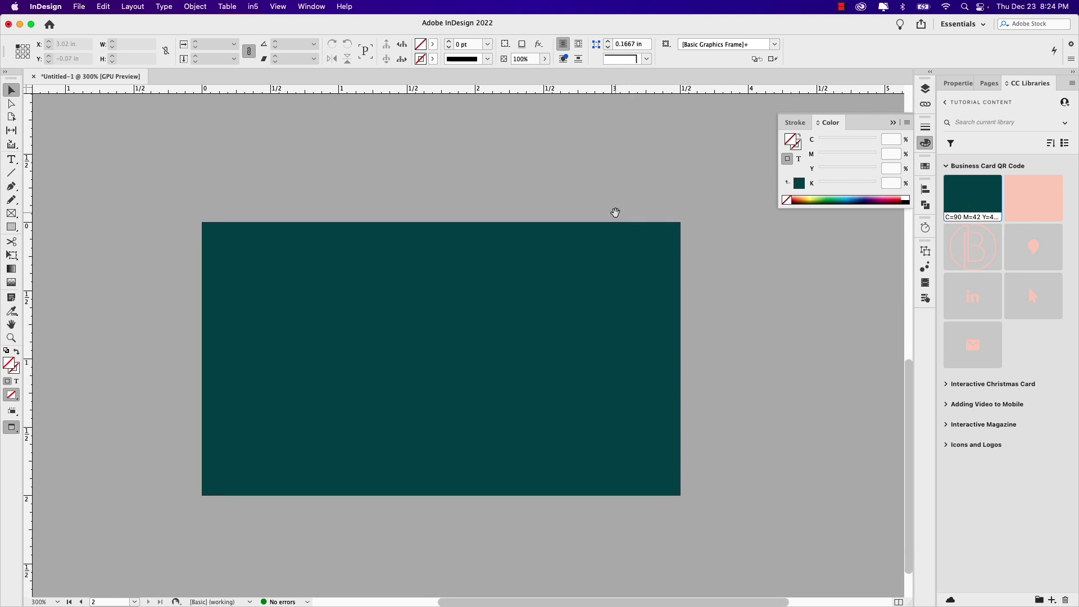
pyautogui.scroll(10, 539, 378)
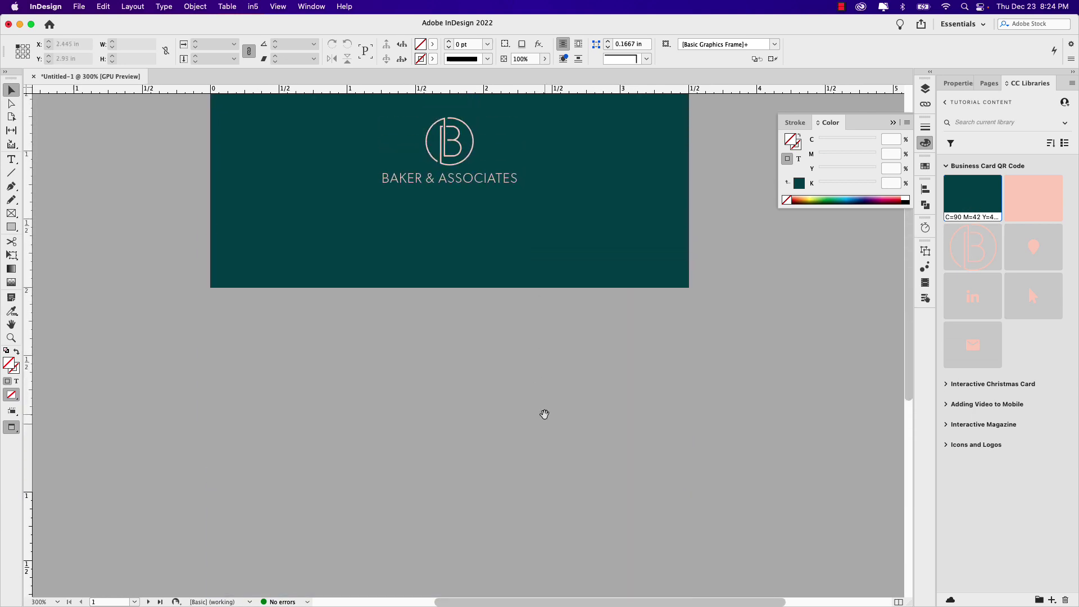
pyautogui.scroll(-8, 545, 415)
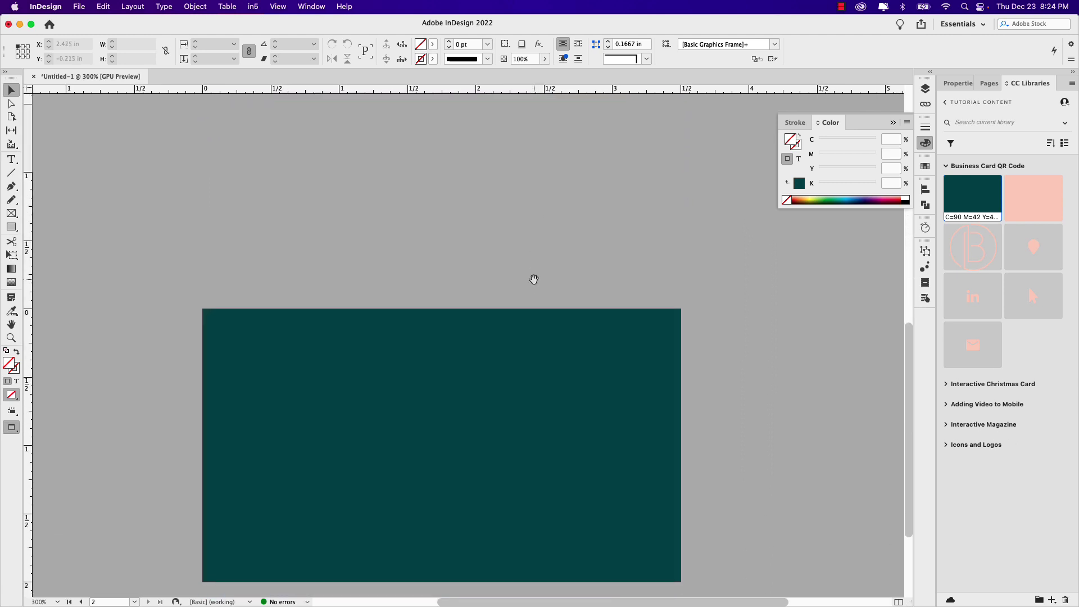
pyautogui.scroll(-5, 518, 323)
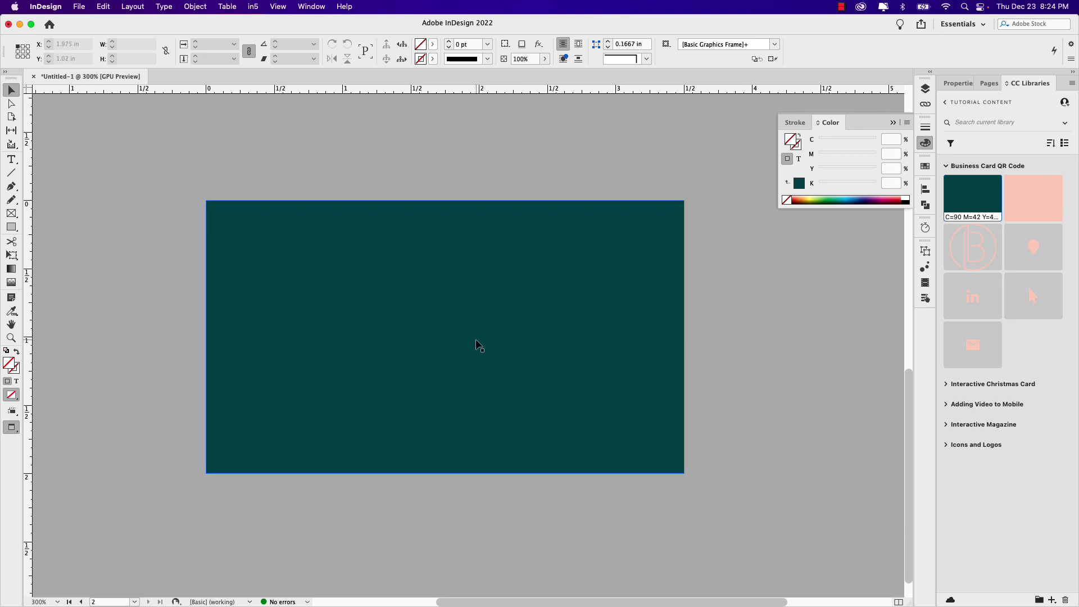
pyautogui.scroll(1, 476, 339)
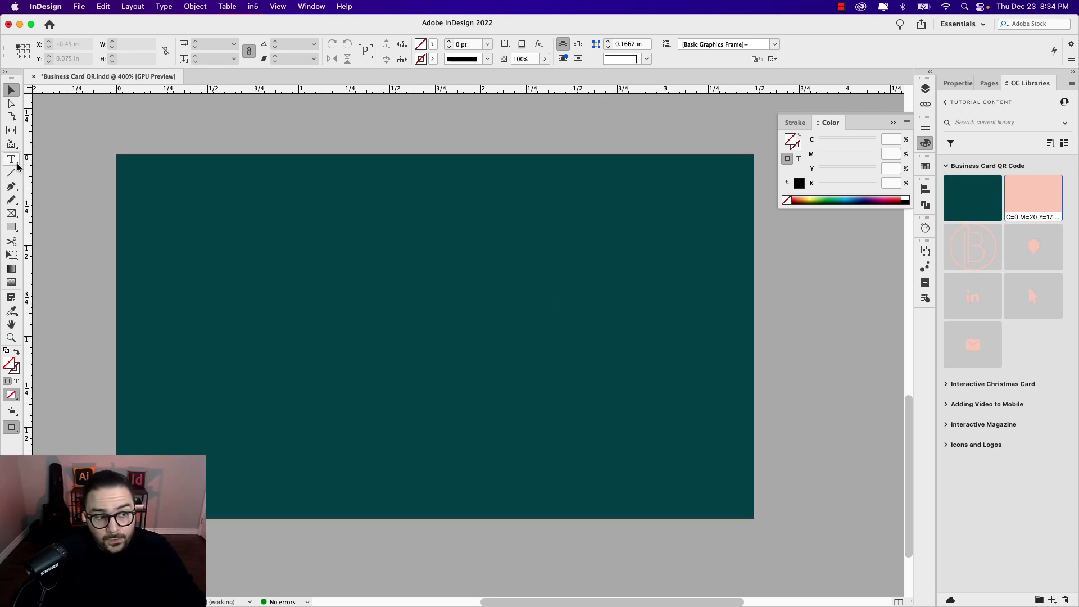
# Step: Add a text frame with the person's name in Bely Display at 10 pt near the card's centre
pyautogui.click(11, 159)
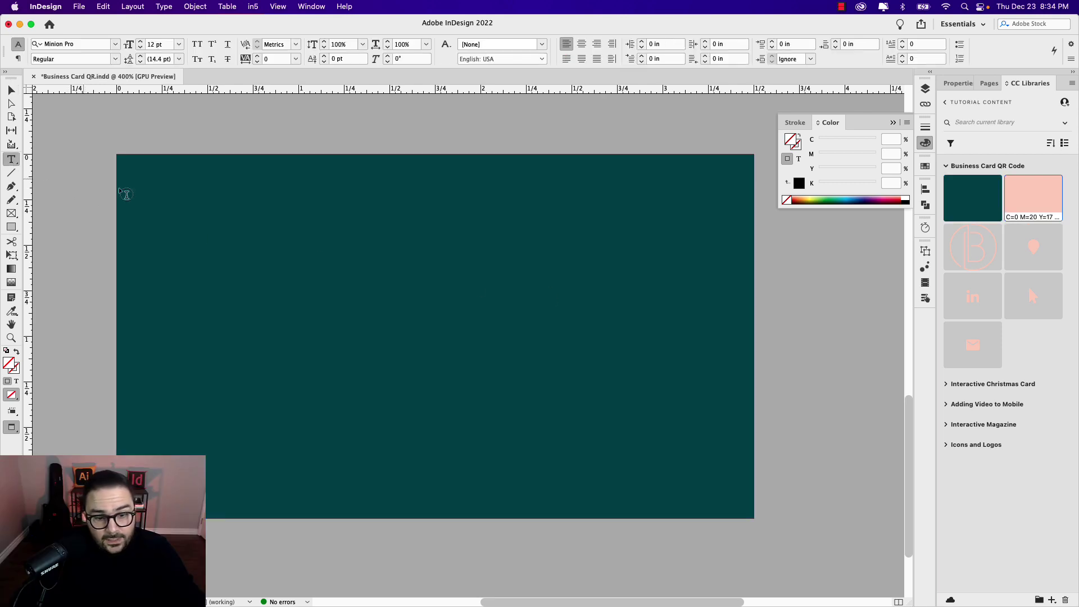
pyautogui.moveTo(401, 250); pyautogui.dragTo(640, 285)
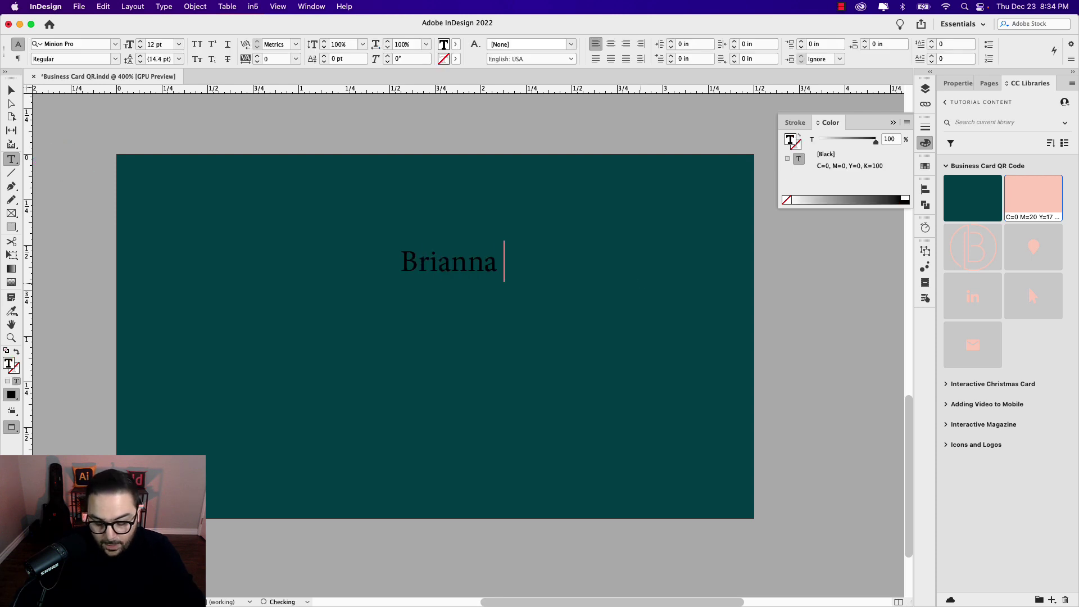
pyautogui.press('super+a')
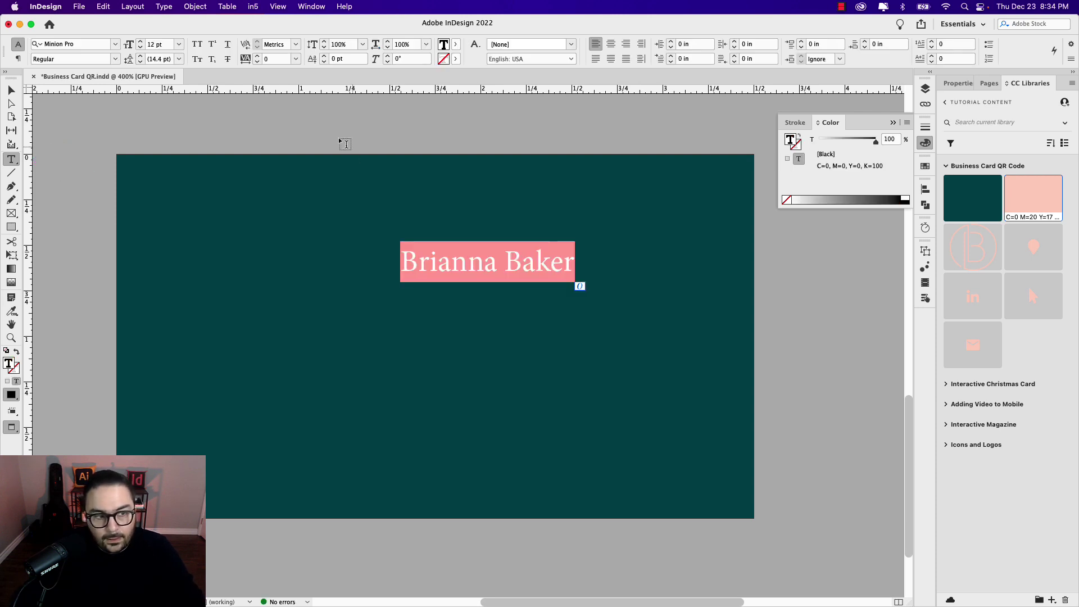
pyautogui.click(66, 45)
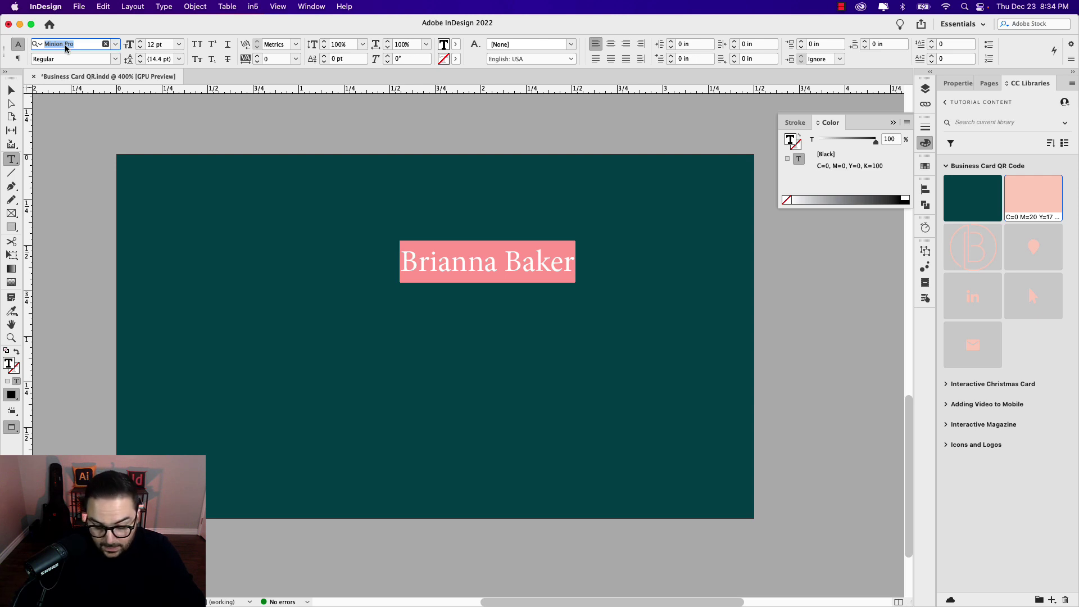
pyautogui.write('bely di')
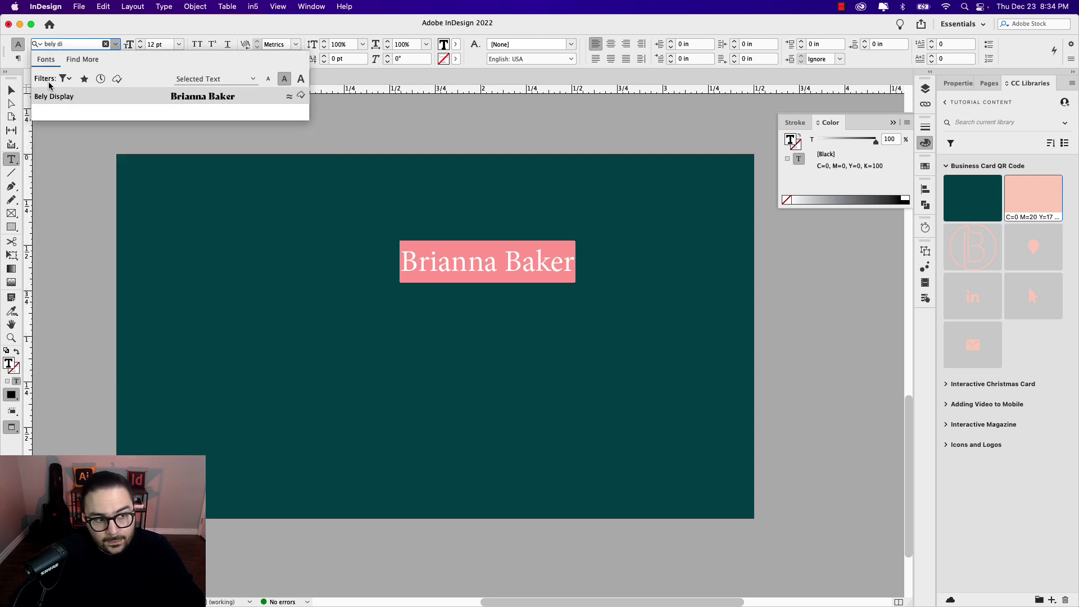
pyautogui.click(52, 96)
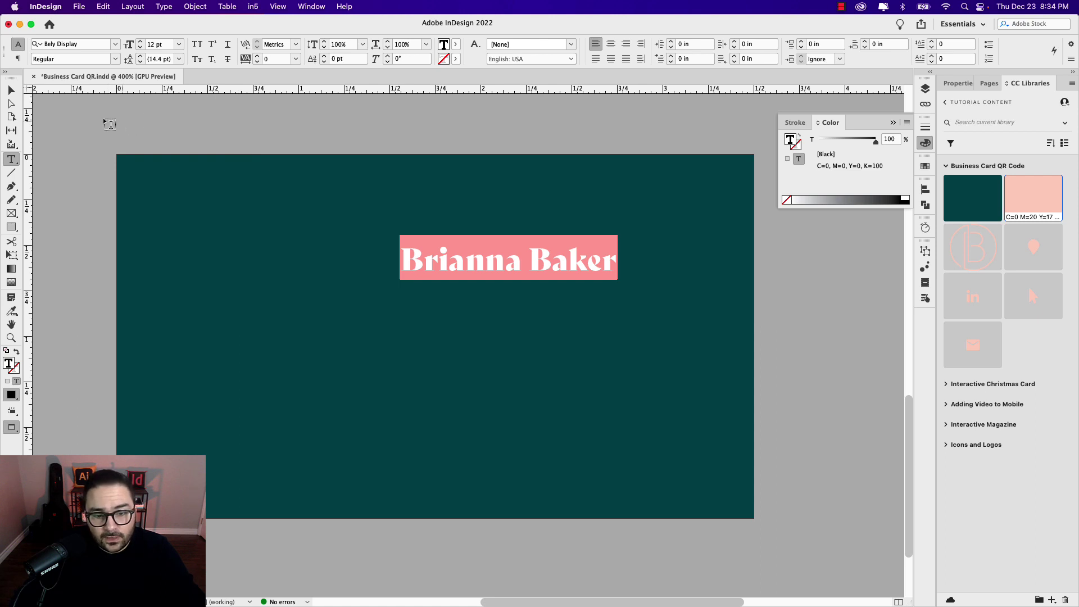
pyautogui.click(11, 92)
pyautogui.doubleClick(622, 281)
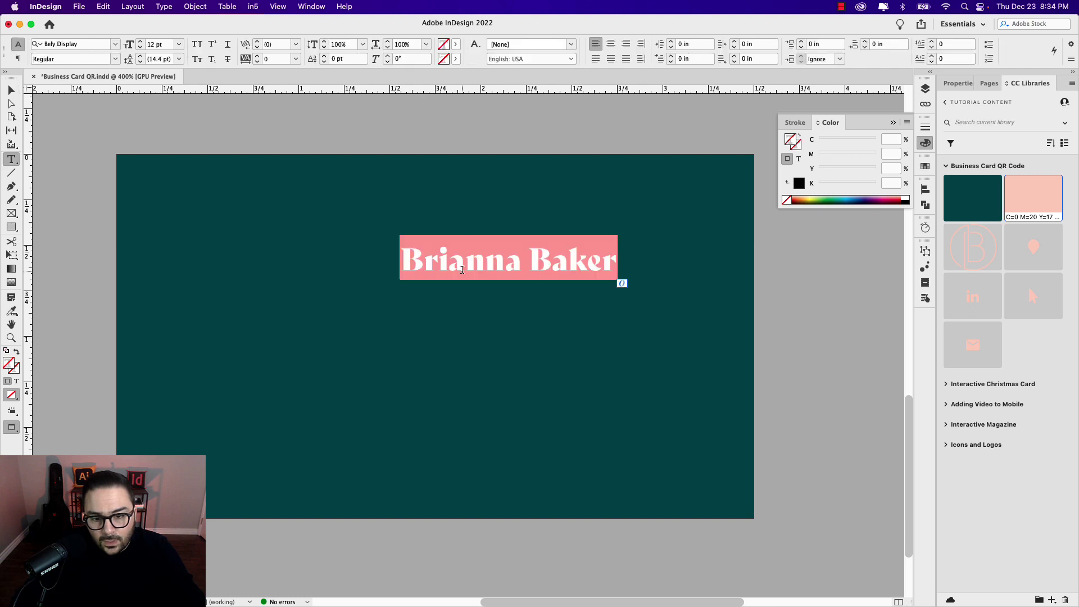
pyautogui.click(141, 48)
pyautogui.click(141, 47)
pyautogui.press('Escape')
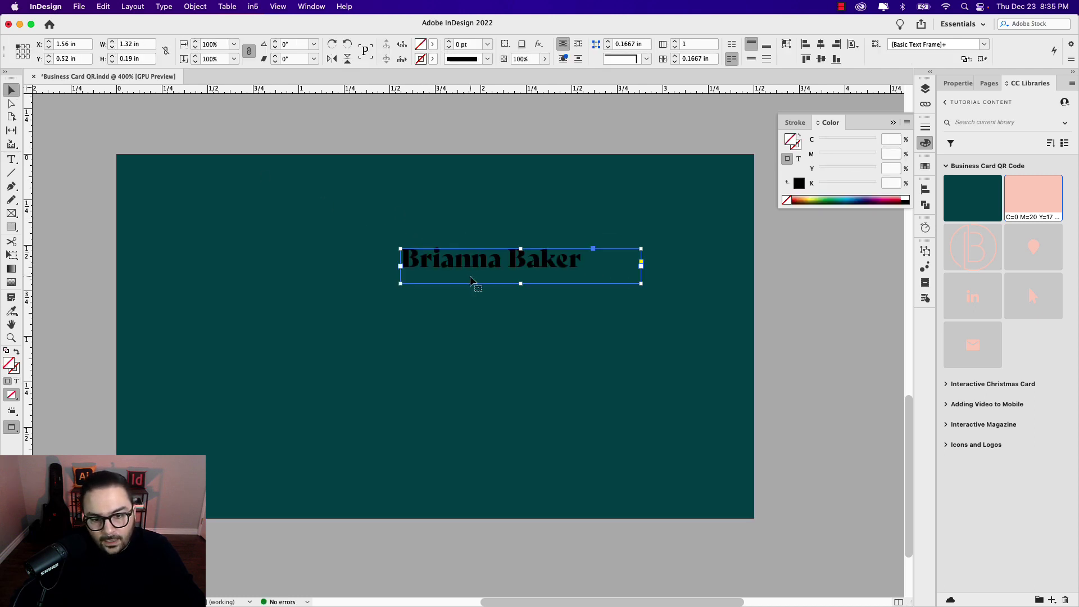
# Step: Colour the name with the tan swatch and Option-drag a copy of its frame just below
pyautogui.doubleClick(476, 266)
pyautogui.click(1012, 198)
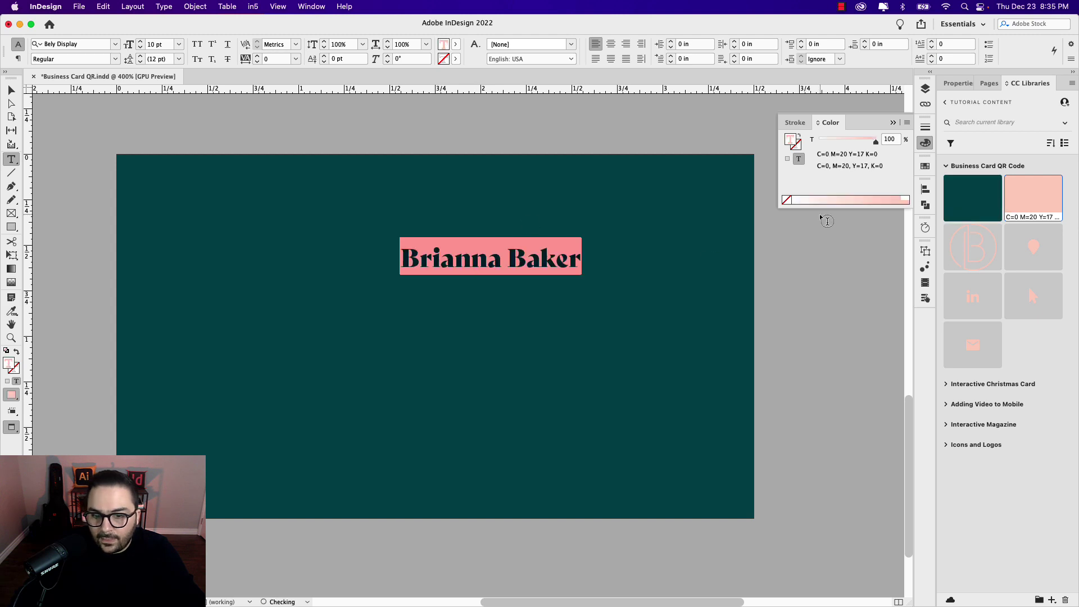
pyautogui.click(11, 90)
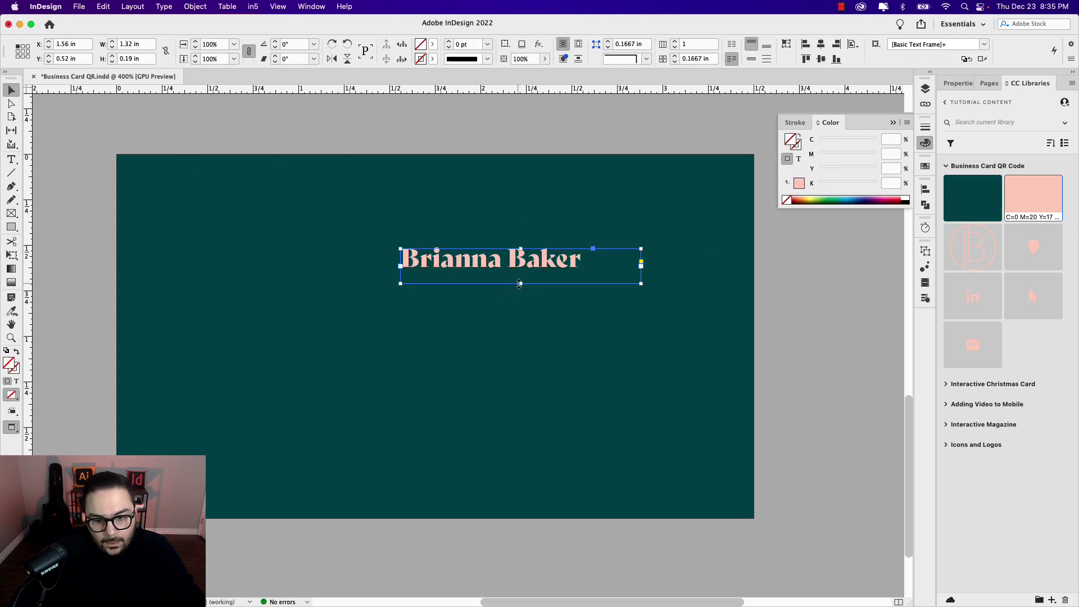
pyautogui.moveTo(528, 272); pyautogui.dragTo(400, 301)
# Step: Retype the duplicated line as 'Chief Financial Officer'
pyautogui.doubleClick(585, 308)
pyautogui.write('Chief Finn')
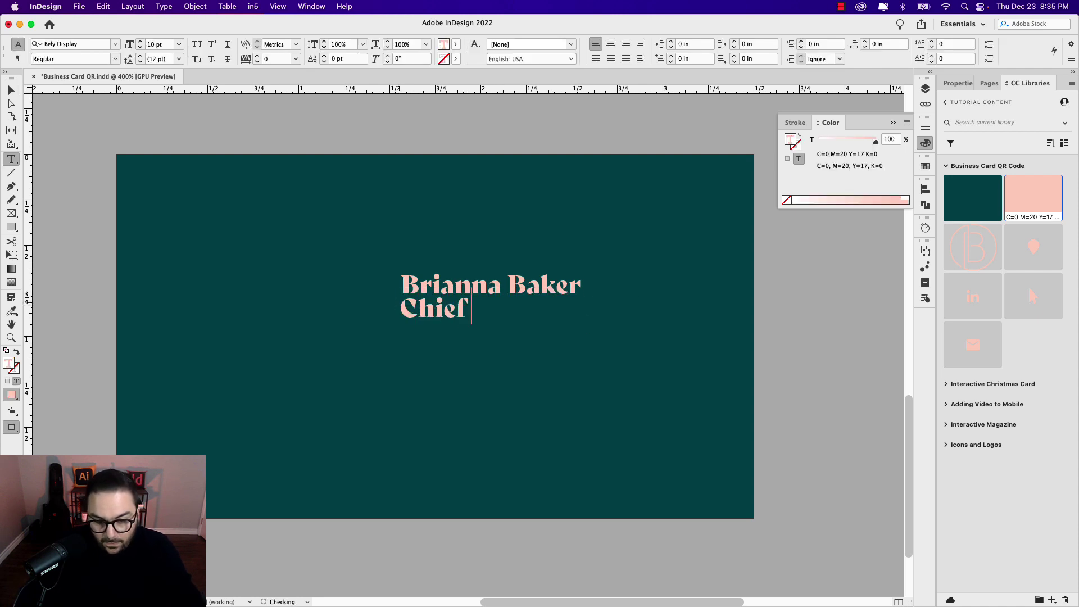
pyautogui.press('BackSpace')
pyautogui.write('en')
pyautogui.press('BackSpace')
pyautogui.press('BackSpace')
pyautogui.write('ancial Offi')
pyautogui.press('BackSpace')
pyautogui.press('BackSpace')
pyautogui.press('BackSpace')
pyautogui.press('BackSpace')
pyautogui.hotkey('shift', 'Home')
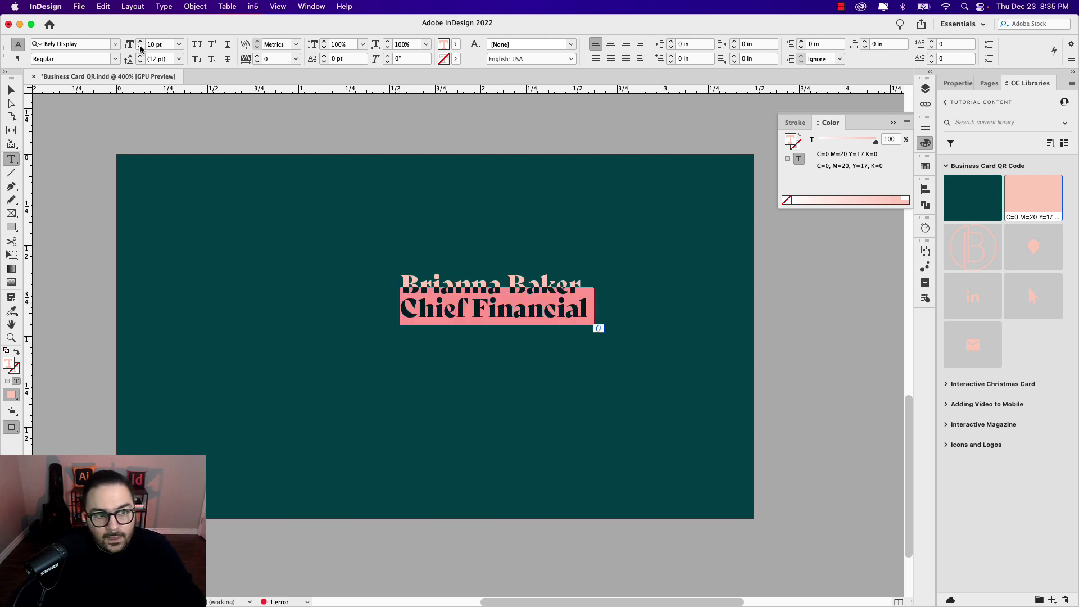
# Step: Set the title in Gibson Light all caps at 6 pt with wider tracking
pyautogui.click(141, 49)
pyautogui.click(141, 49)
pyautogui.click(83, 48)
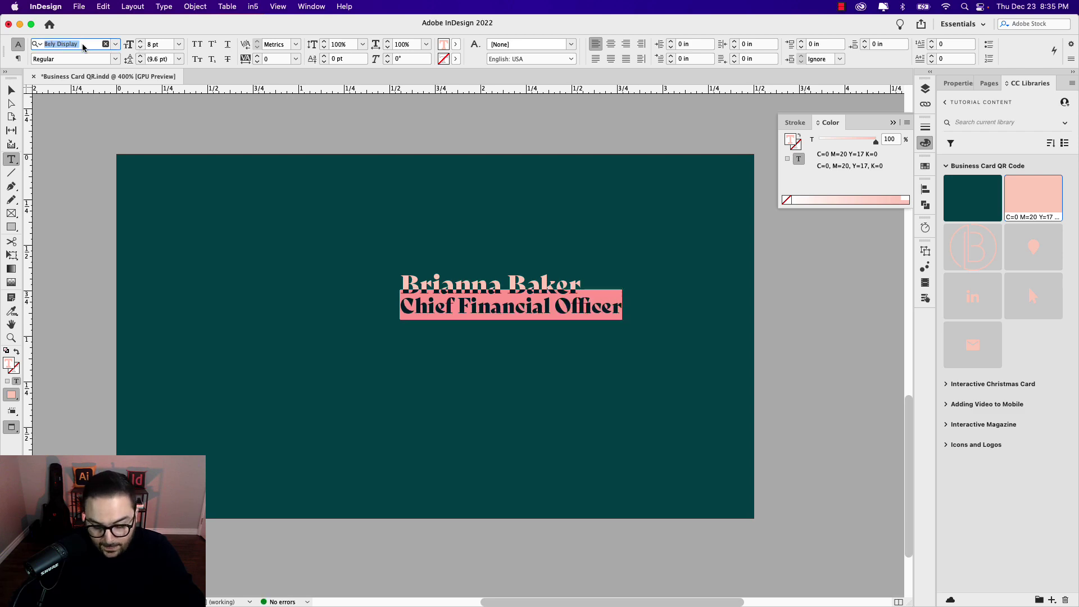
pyautogui.write('Gib')
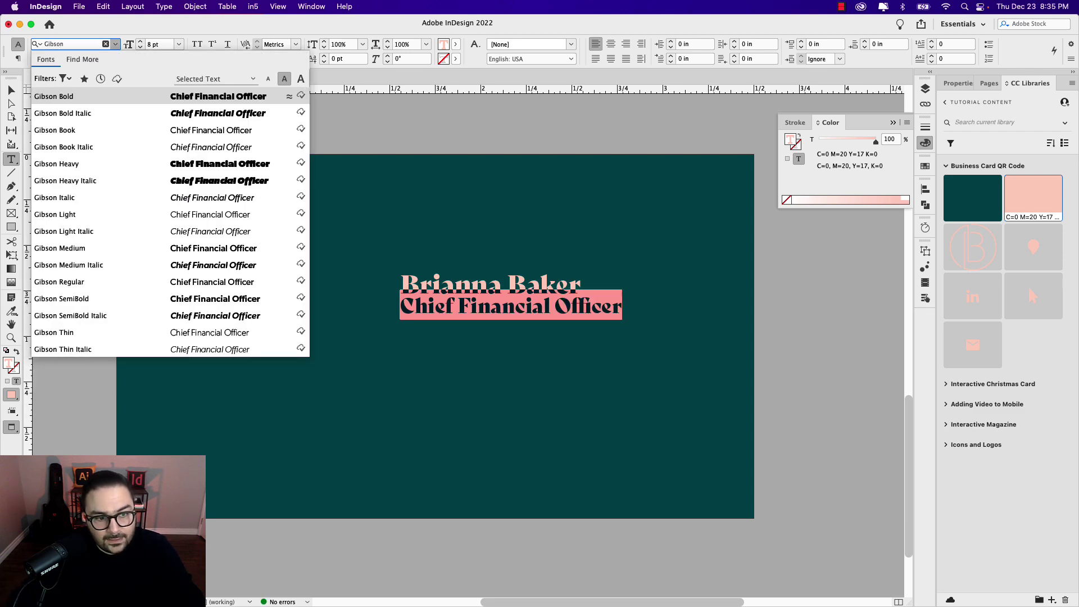
pyautogui.write('son')
pyautogui.click(72, 214)
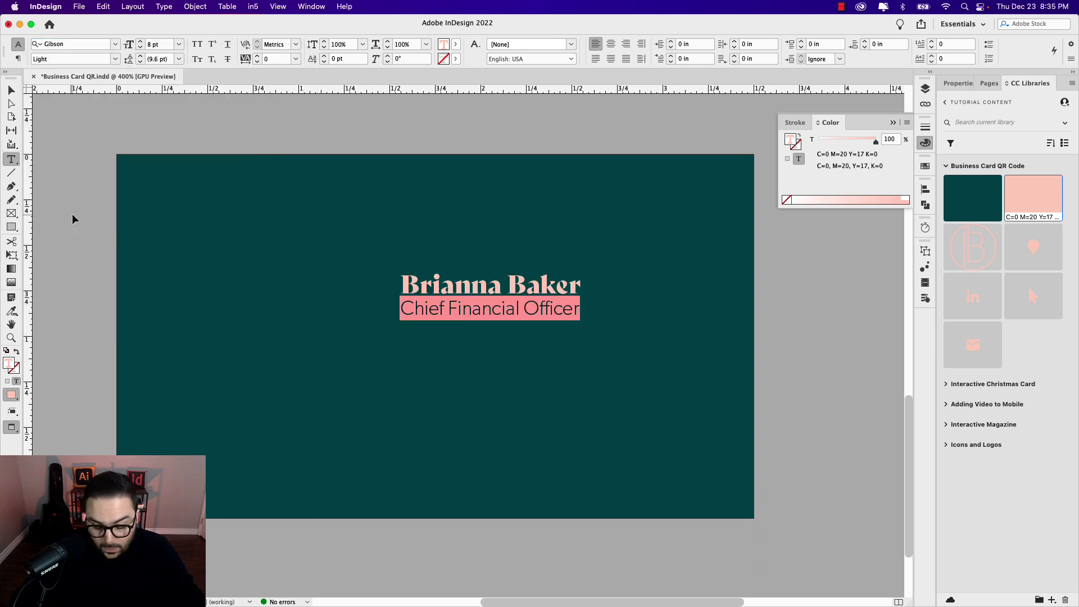
pyautogui.press('super+shift+k')
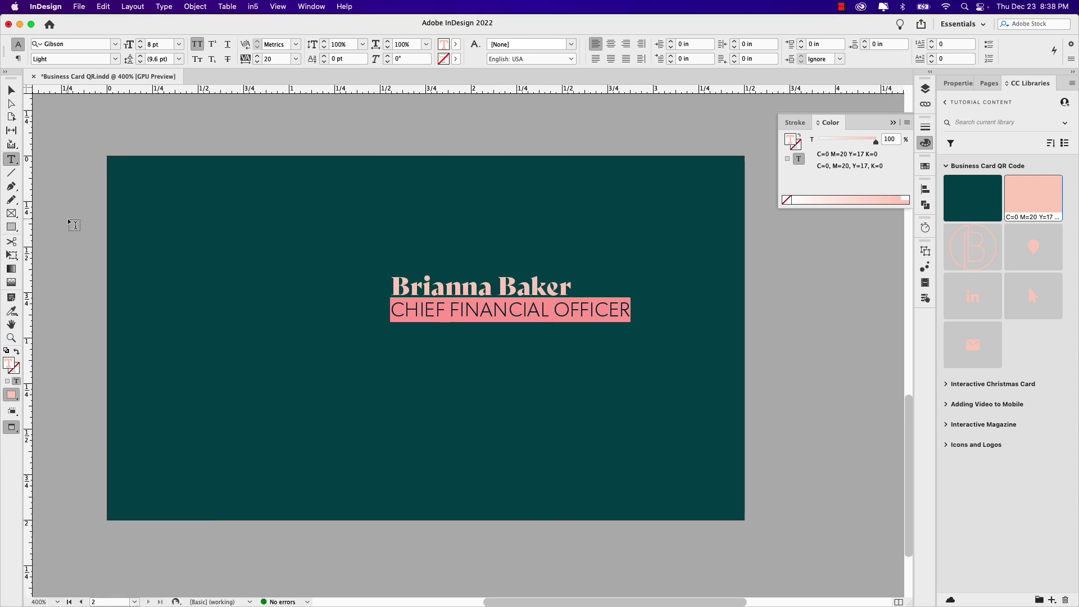
pyautogui.click(140, 48)
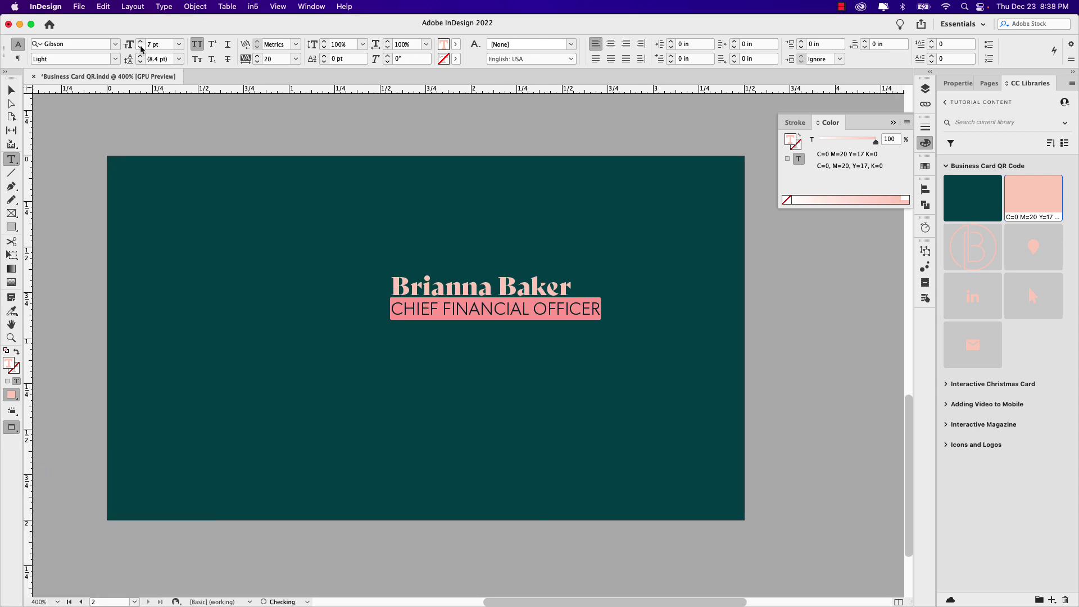
pyautogui.click(140, 49)
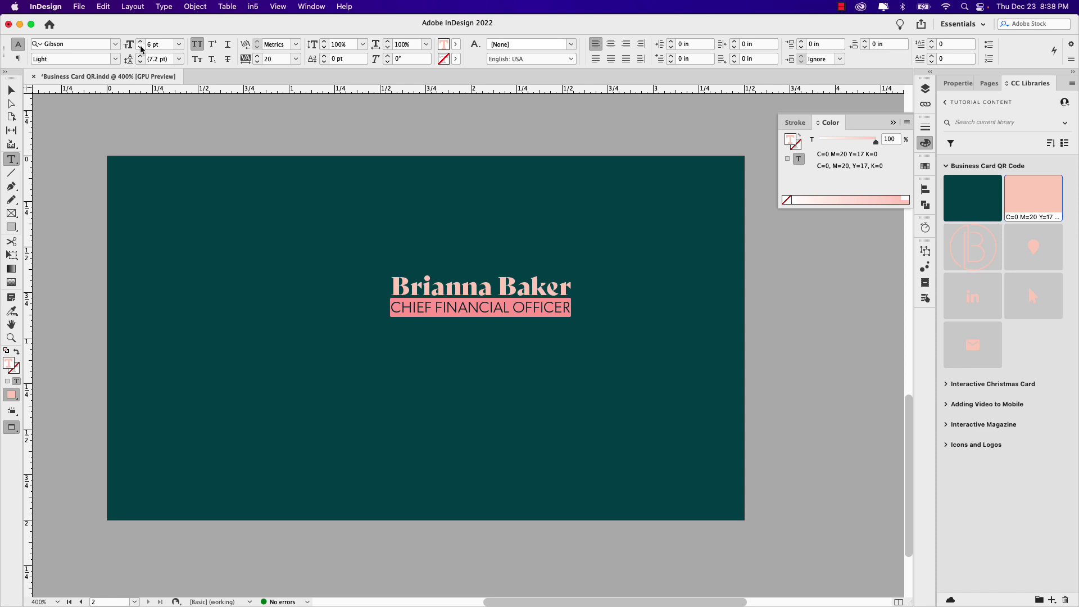
pyautogui.hotkey('alt', 'Right')
pyautogui.hotkey('alt', 'Right')
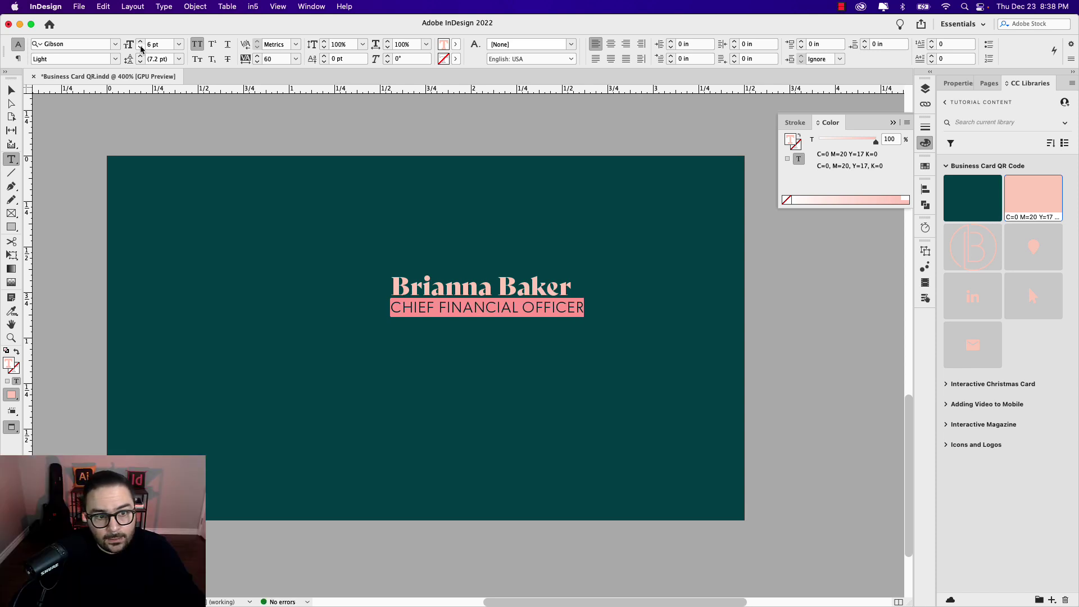
pyautogui.hotkey('alt', 'Left')
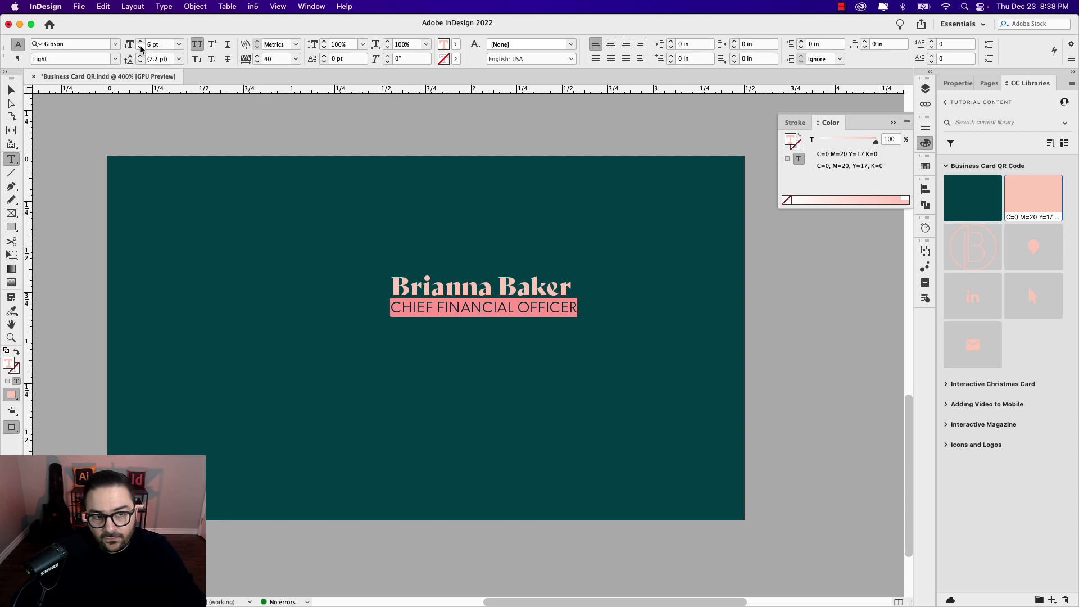
# Step: Fit the title frame to its text and deselect everything
pyautogui.click(11, 90)
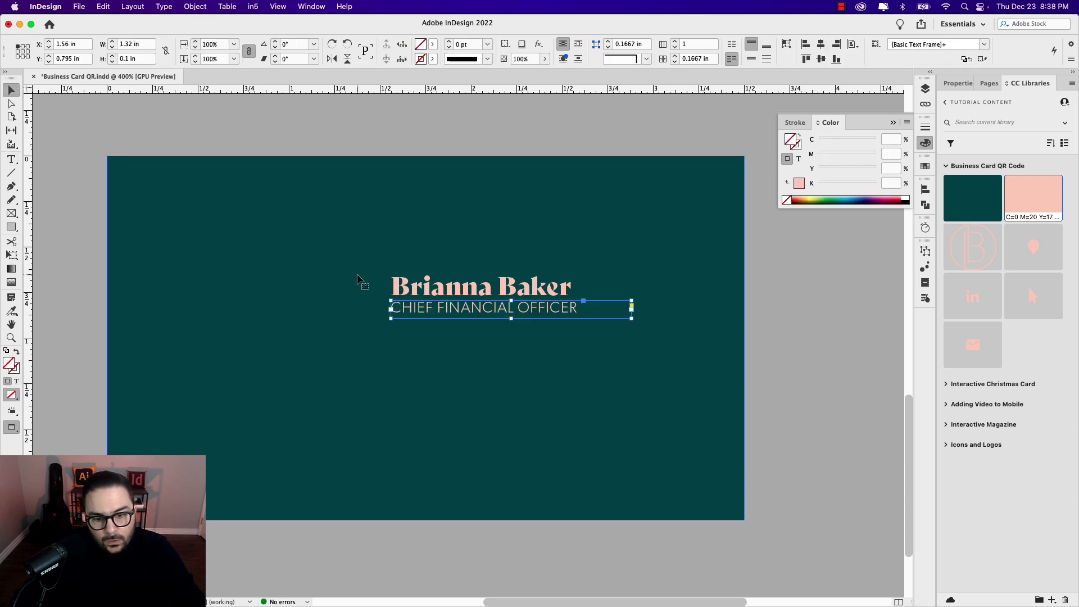
pyautogui.doubleClick(510, 318)
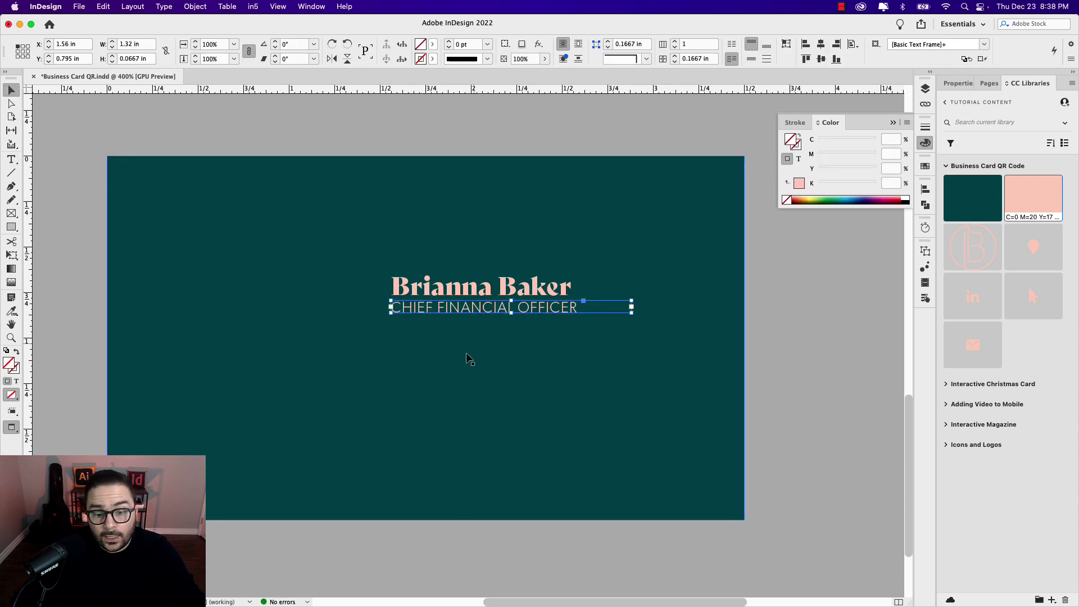
pyautogui.scroll(-2, 458, 337)
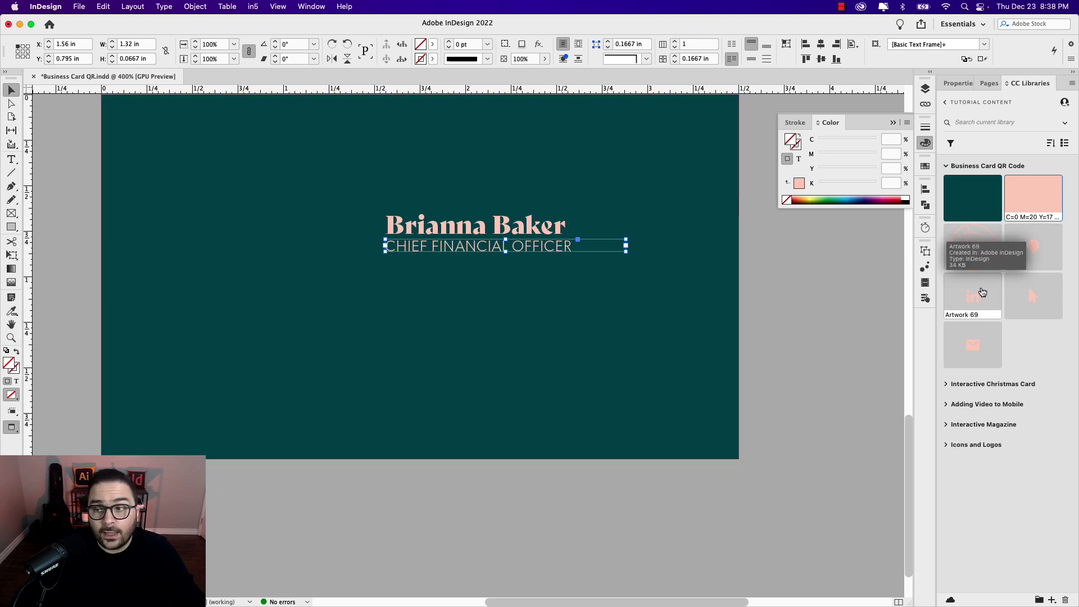
pyautogui.click(530, 260)
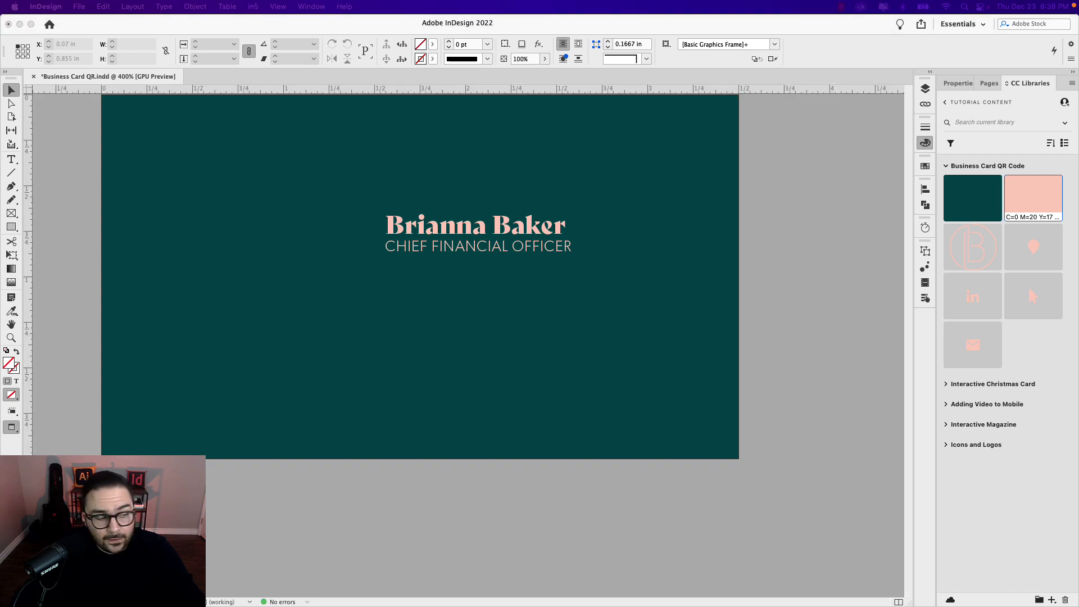
# Step: Place the four-line contact text below the title and reduce it to 6 pt
pyautogui.moveTo(104, 239); pyautogui.dragTo(392, 306)
pyautogui.moveTo(347, 201); pyautogui.dragTo(415, 345)
pyautogui.doubleClick(428, 364)
pyautogui.press('super+a')
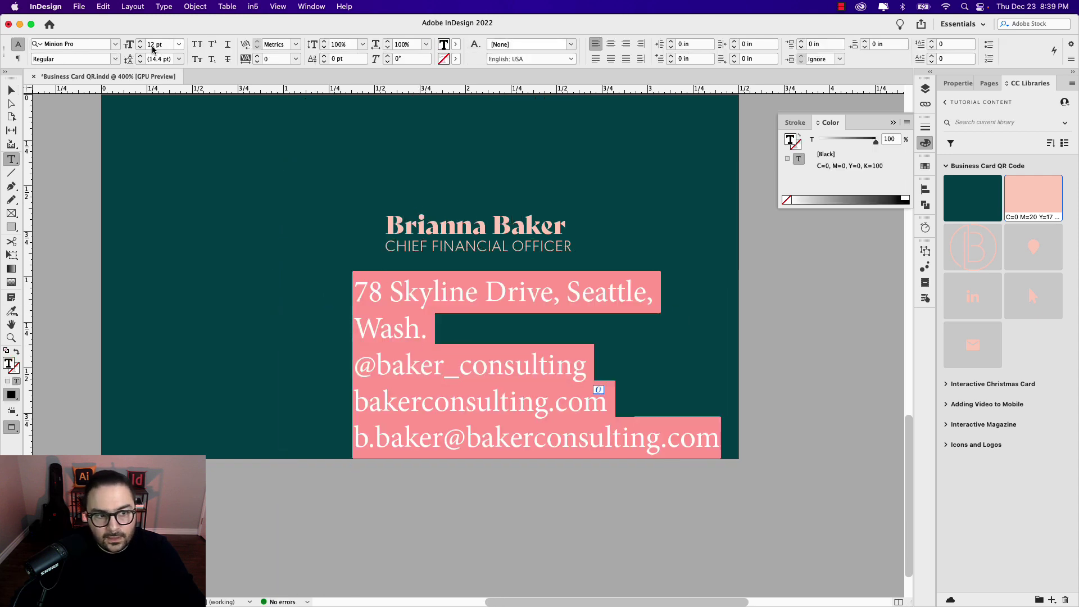
pyautogui.click(141, 51)
pyautogui.click(141, 51)
pyautogui.click(140, 50)
pyautogui.click(140, 50)
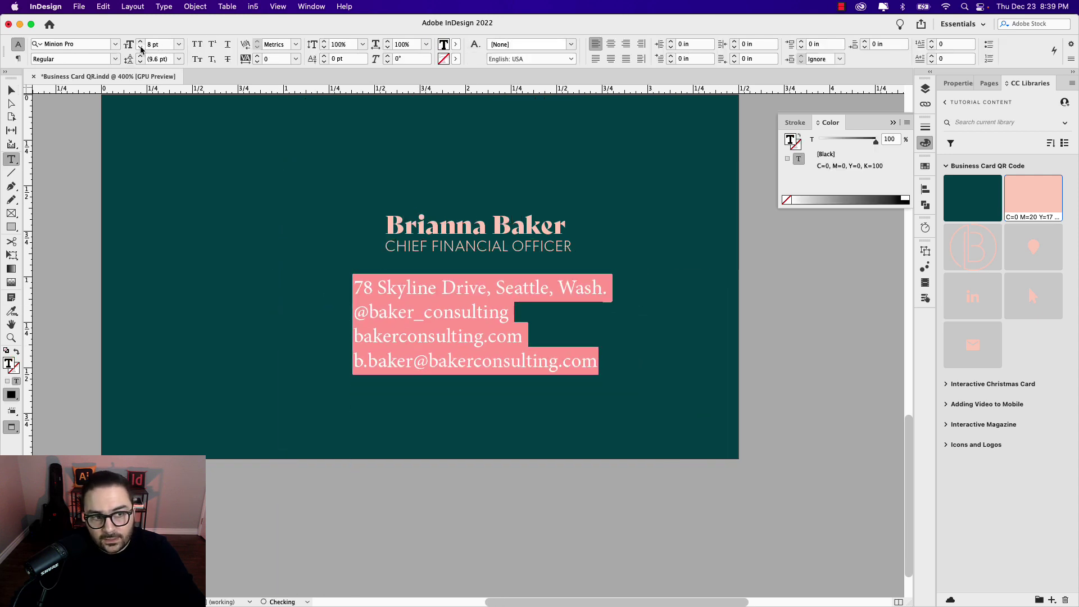
pyautogui.click(140, 51)
pyautogui.click(140, 50)
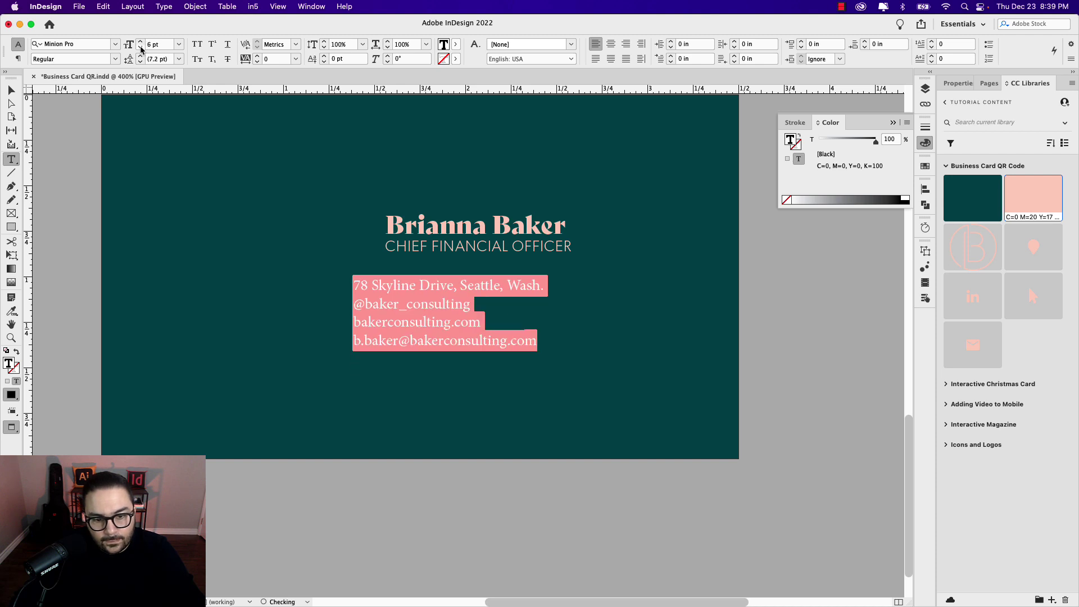
pyautogui.click(507, 341)
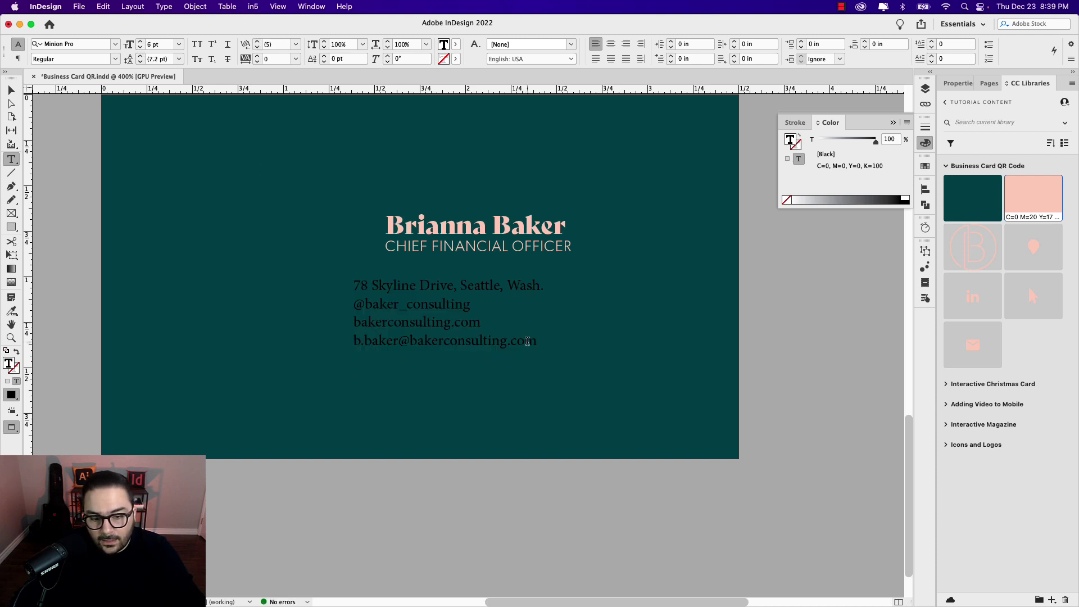
# Step: Set the contact lines' font to Bely Regular
pyautogui.moveTo(539, 341); pyautogui.dragTo(347, 285)
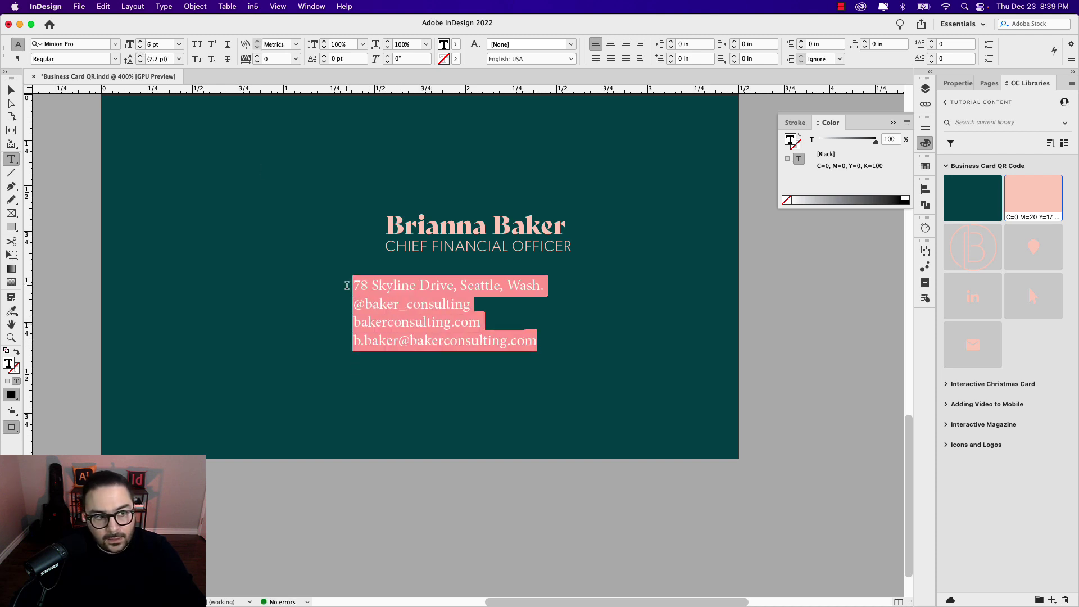
pyautogui.click(77, 45)
pyautogui.write('bely')
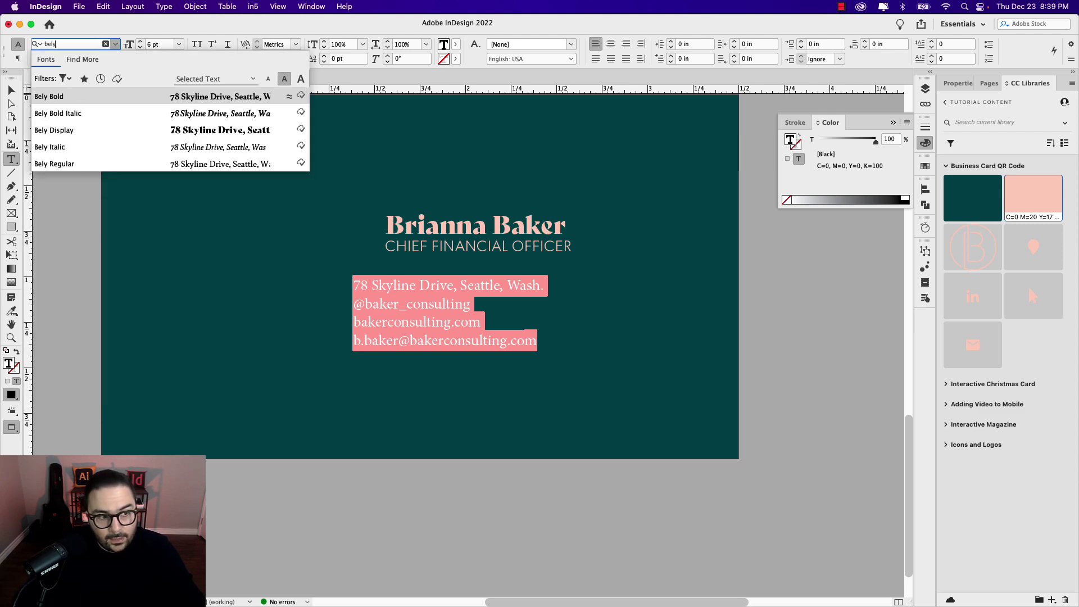
pyautogui.click(84, 163)
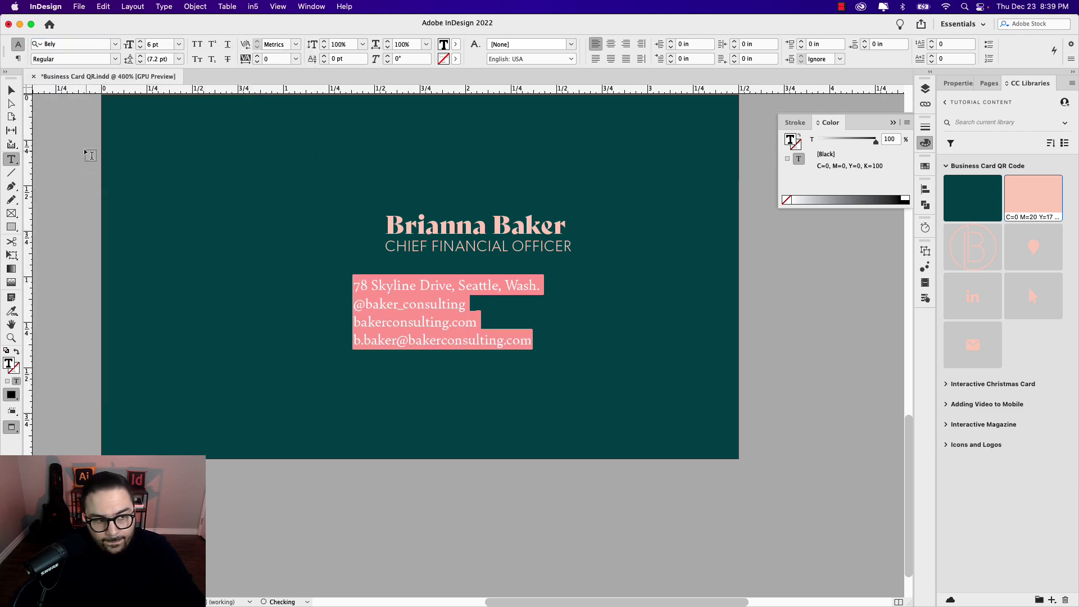
pyautogui.press('Escape')
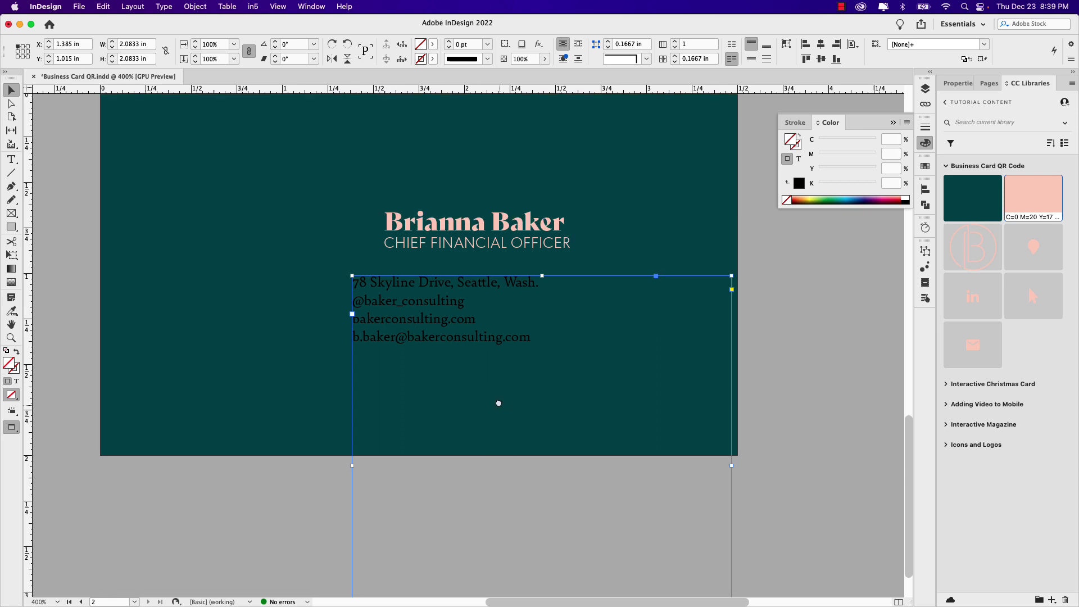
pyautogui.scroll(-2, 497, 396)
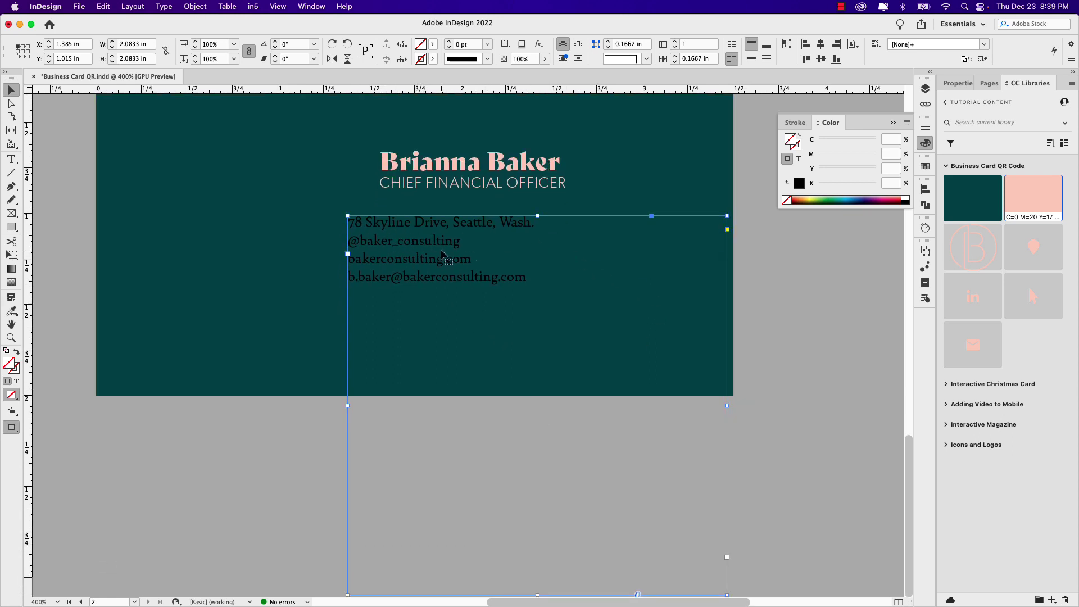
# Step: Shift the contact frame slightly right and colour its text with the pale pink library swatch
pyautogui.doubleClick(444, 259)
pyautogui.moveTo(528, 277); pyautogui.dragTo(348, 222)
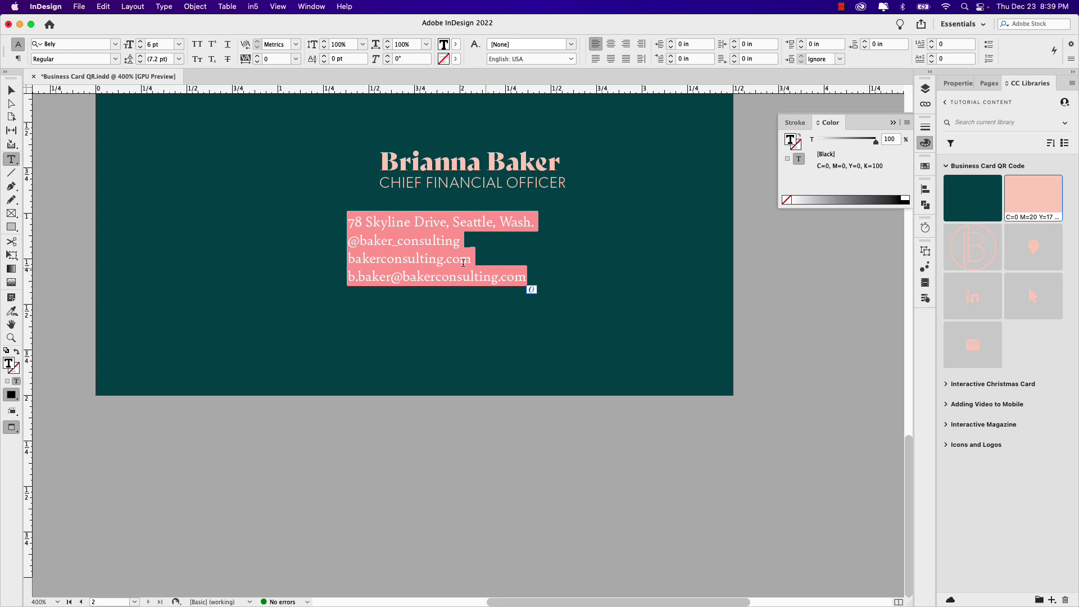
pyautogui.press('Escape')
pyautogui.moveTo(381, 238); pyautogui.dragTo(409, 243)
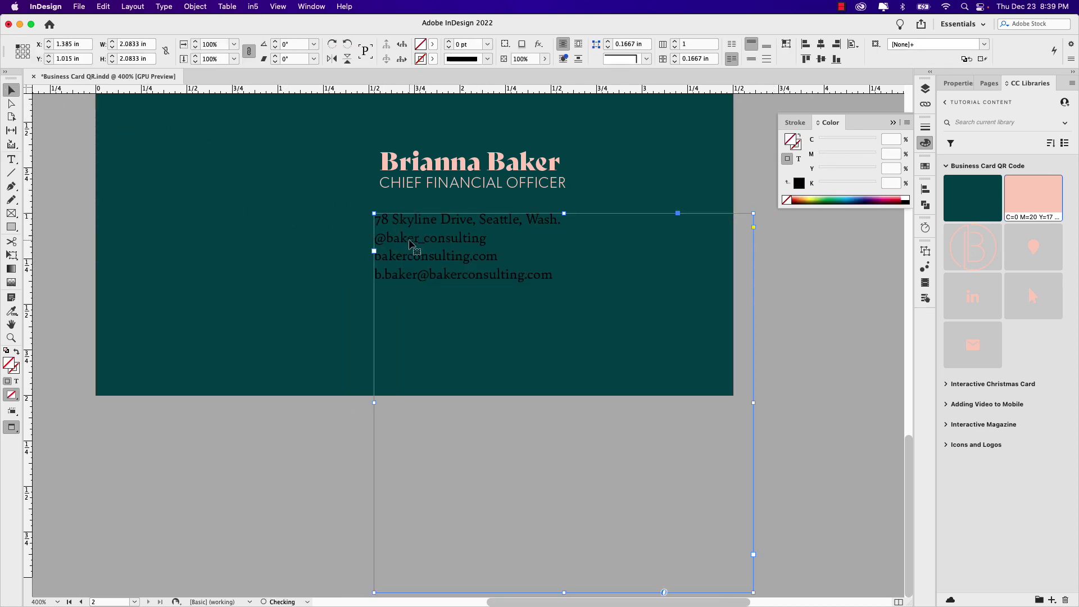
pyautogui.doubleClick(481, 256)
pyautogui.moveTo(562, 276); pyautogui.dragTo(373, 218)
pyautogui.click(1026, 192)
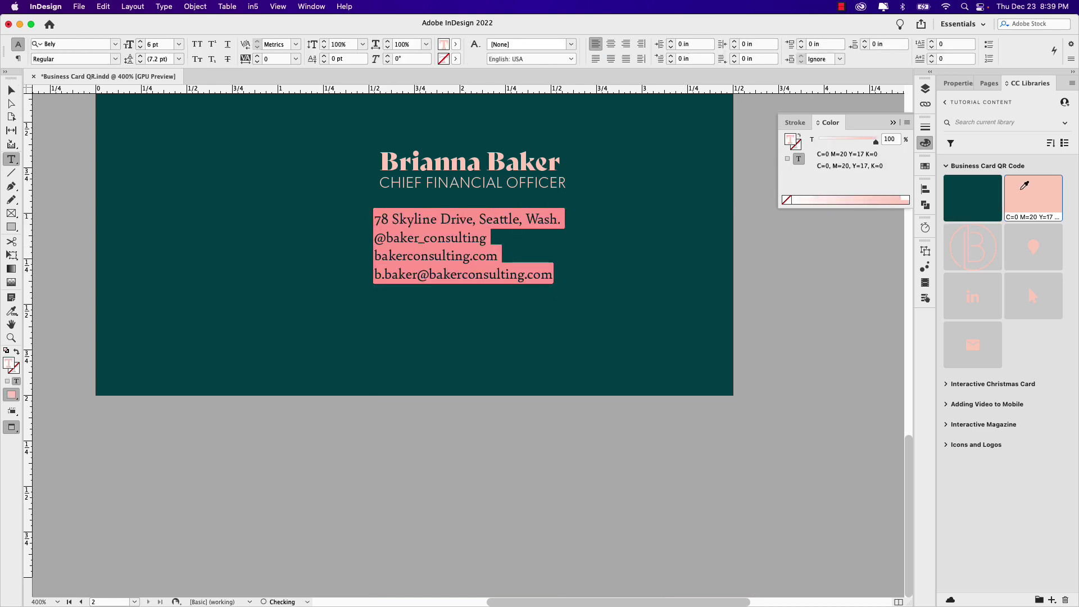
pyautogui.moveTo(562, 275); pyautogui.dragTo(373, 218)
# Step: Move the contact frame just under the title and resize it to fit the text and title width
pyautogui.click(13, 91)
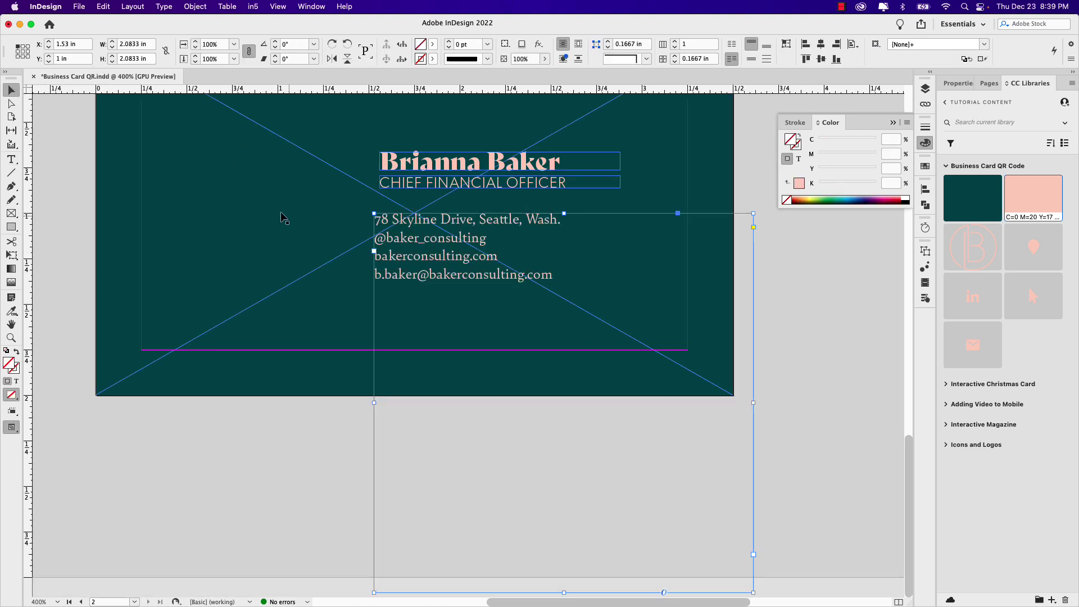
pyautogui.moveTo(398, 326); pyautogui.dragTo(405, 301)
pyautogui.press('Down')
pyautogui.press('Down')
pyautogui.press('Down')
pyautogui.press('Down')
pyautogui.press('Down')
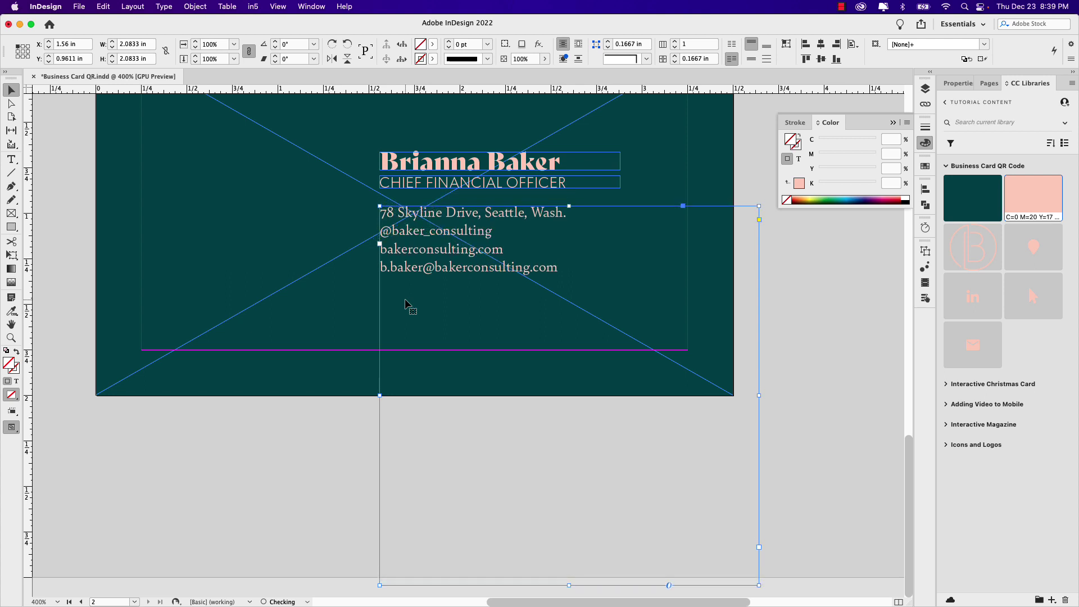
pyautogui.moveTo(570, 585); pyautogui.dragTo(570, 279)
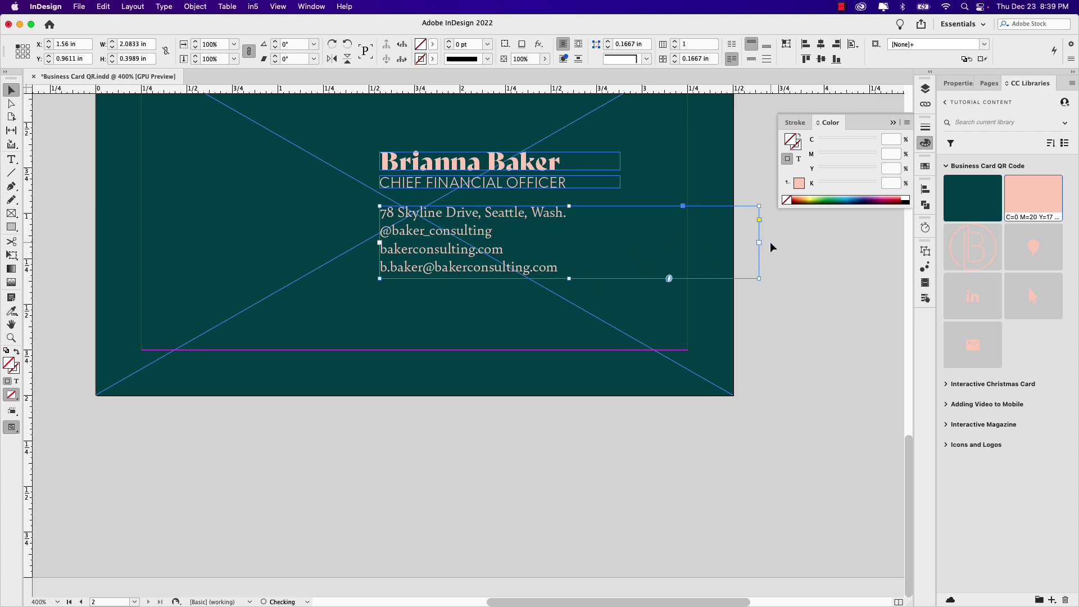
pyautogui.moveTo(759, 242); pyautogui.dragTo(620, 243)
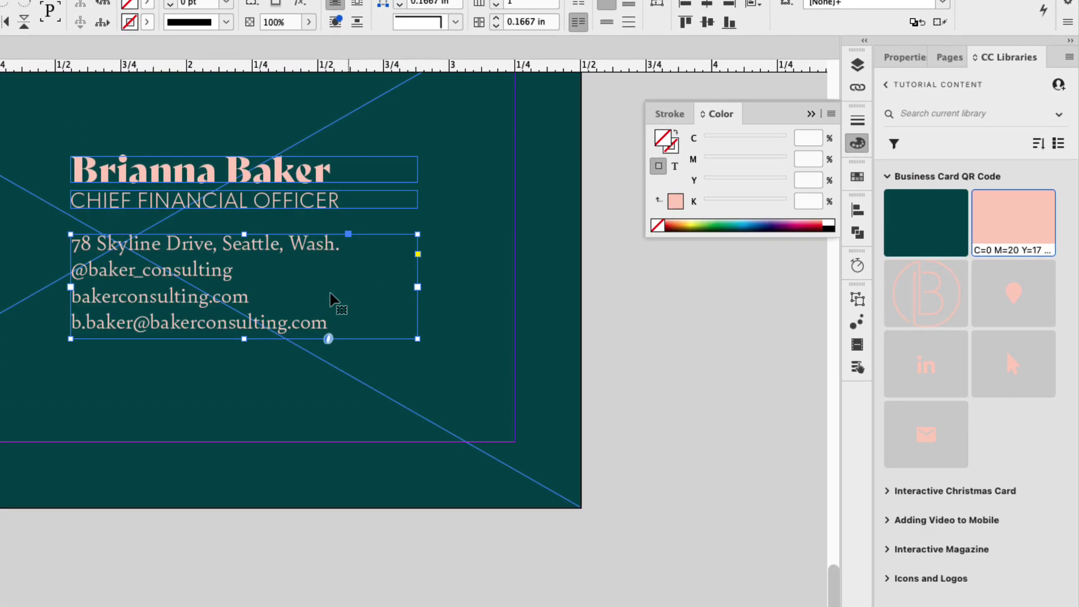
# Step: Give each contact line 0.045 in space after and fit the frame to show all four lines
pyautogui.doubleClick(267, 291)
pyautogui.press('super+a')
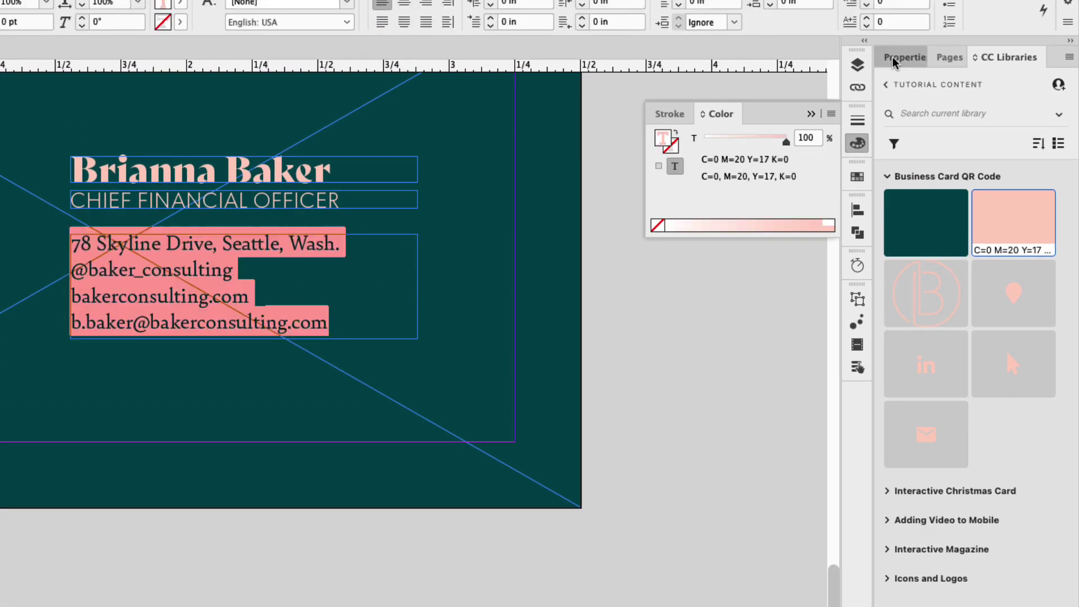
pyautogui.click(894, 59)
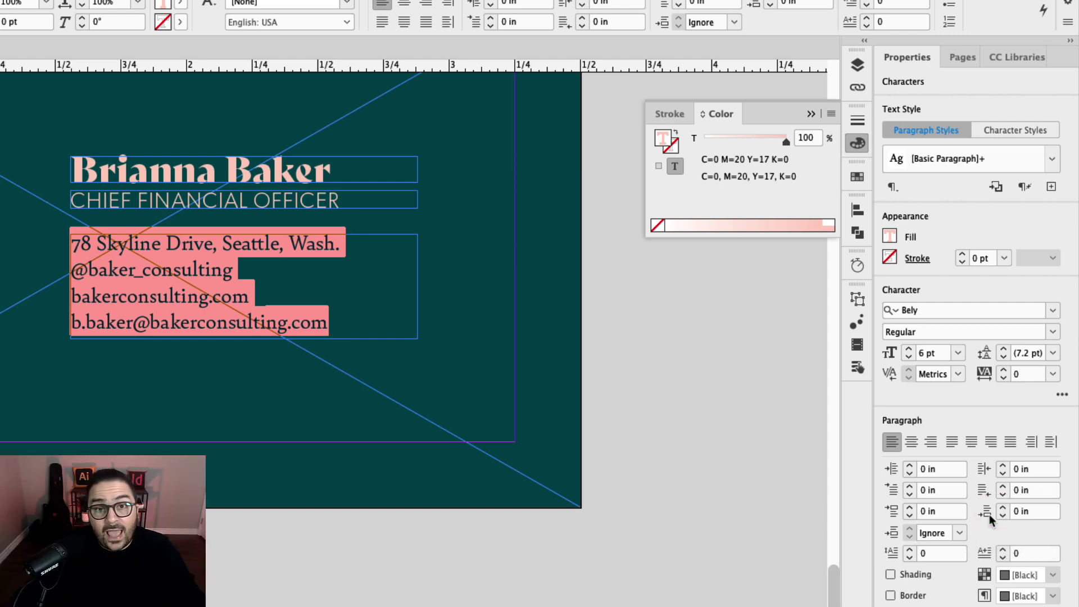
pyautogui.click(1002, 508)
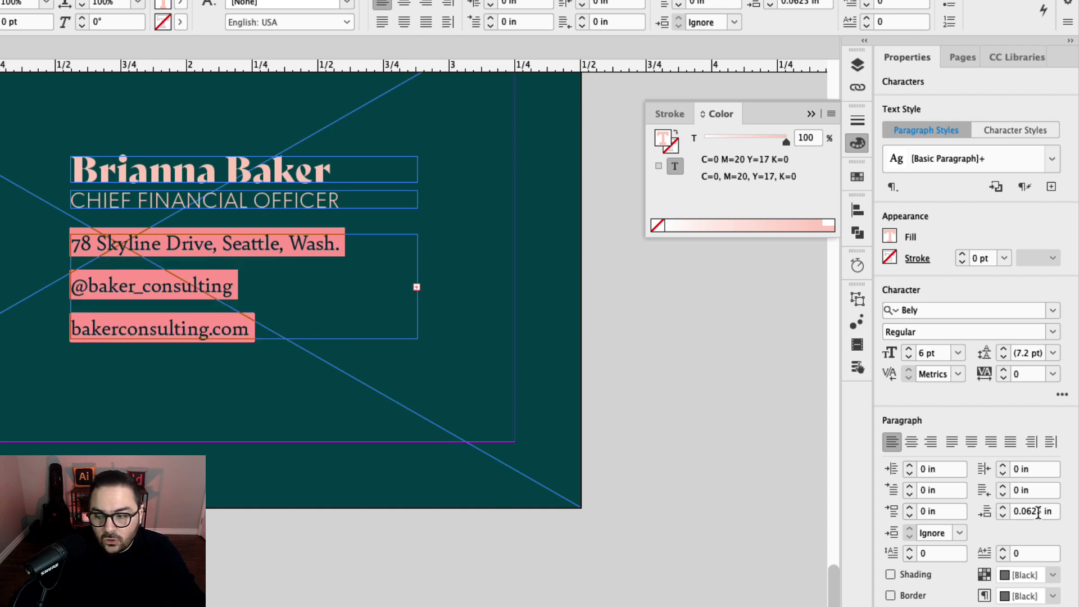
pyautogui.moveTo(1041, 511); pyautogui.dragTo(1029, 511)
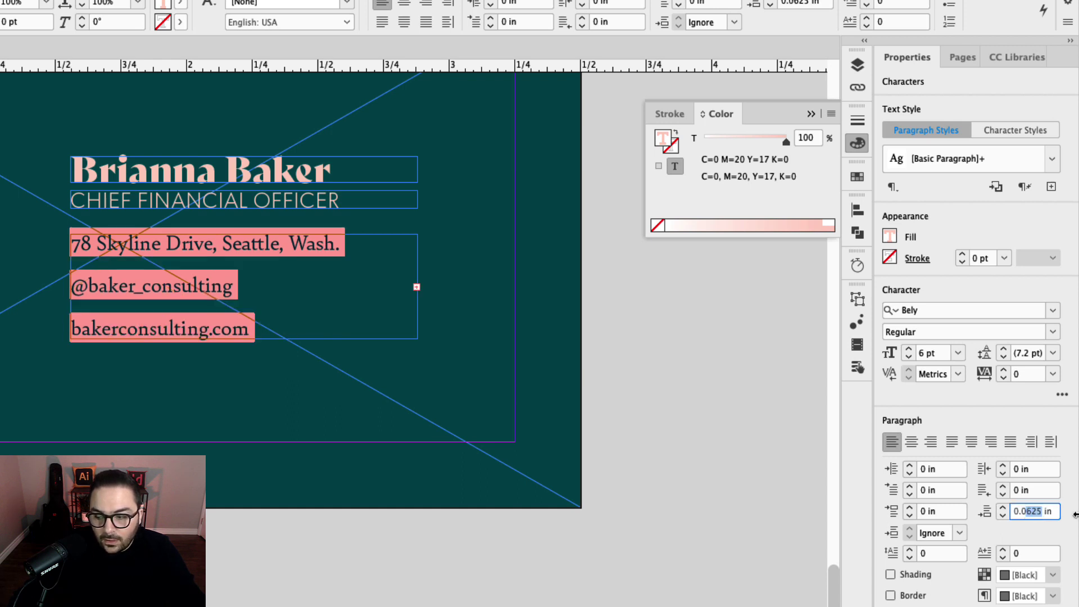
pyautogui.write('45')
pyautogui.press('Tab')
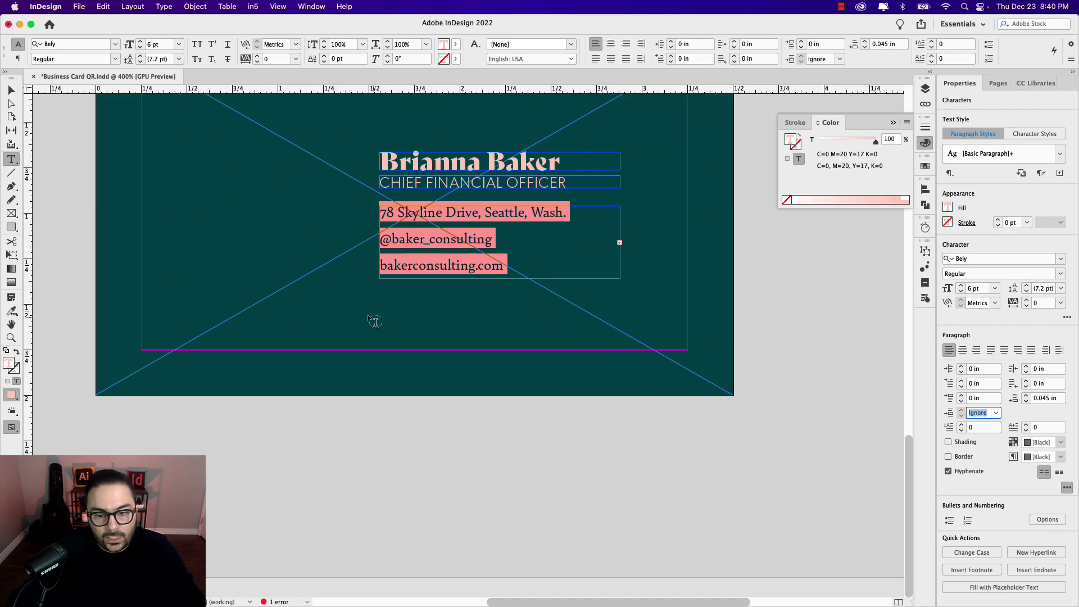
pyautogui.press('Escape')
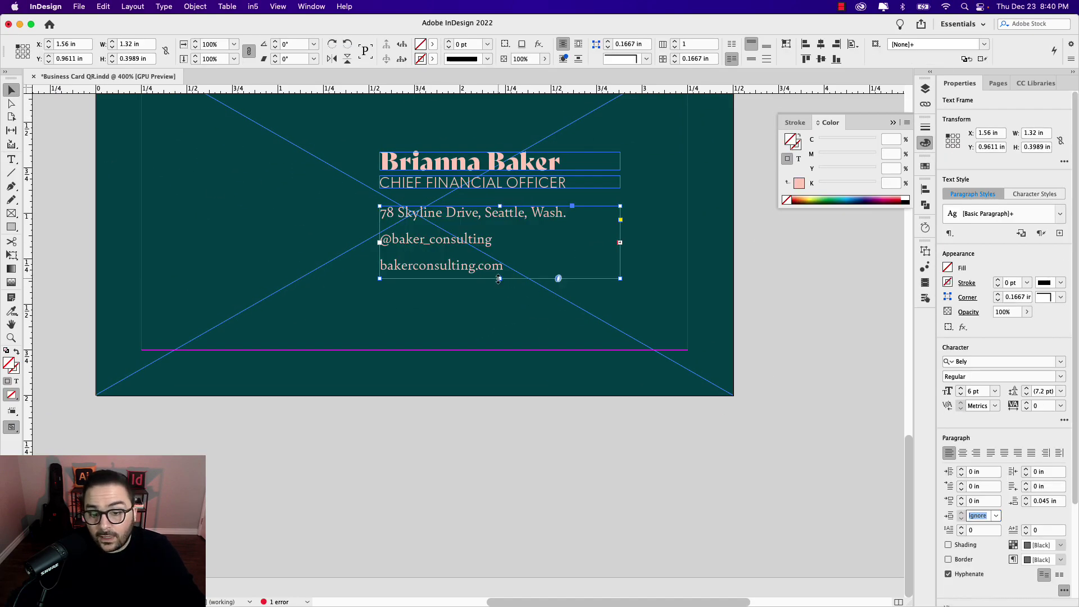
pyautogui.doubleClick(499, 280)
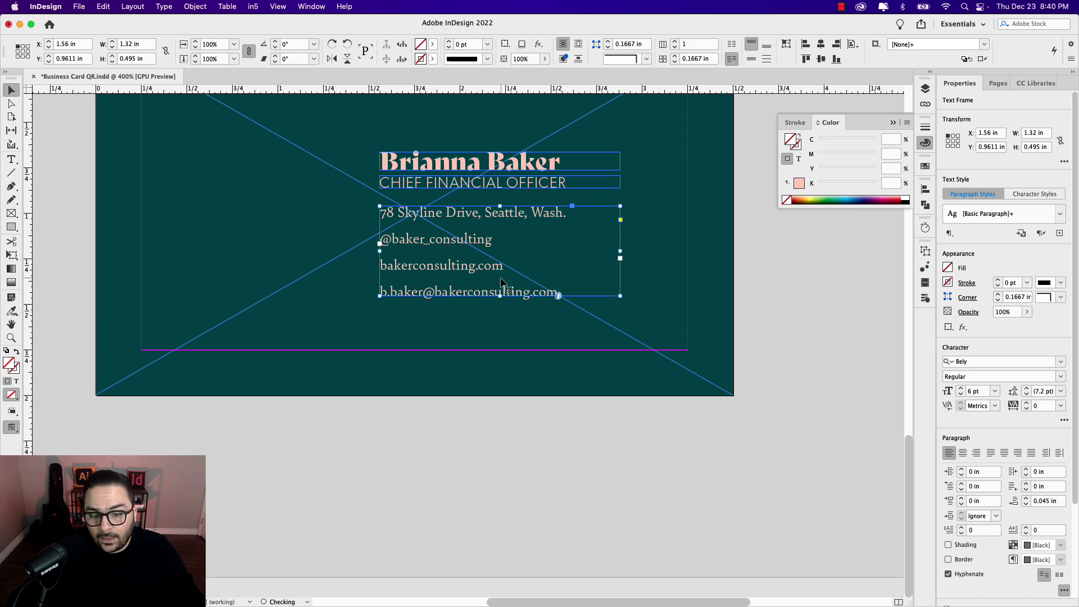
pyautogui.click(748, 284)
# Step: Move the name, title and contact frames together up and slightly right
pyautogui.scroll(2, 675, 292)
pyautogui.moveTo(551, 254); pyautogui.dragTo(534, 223)
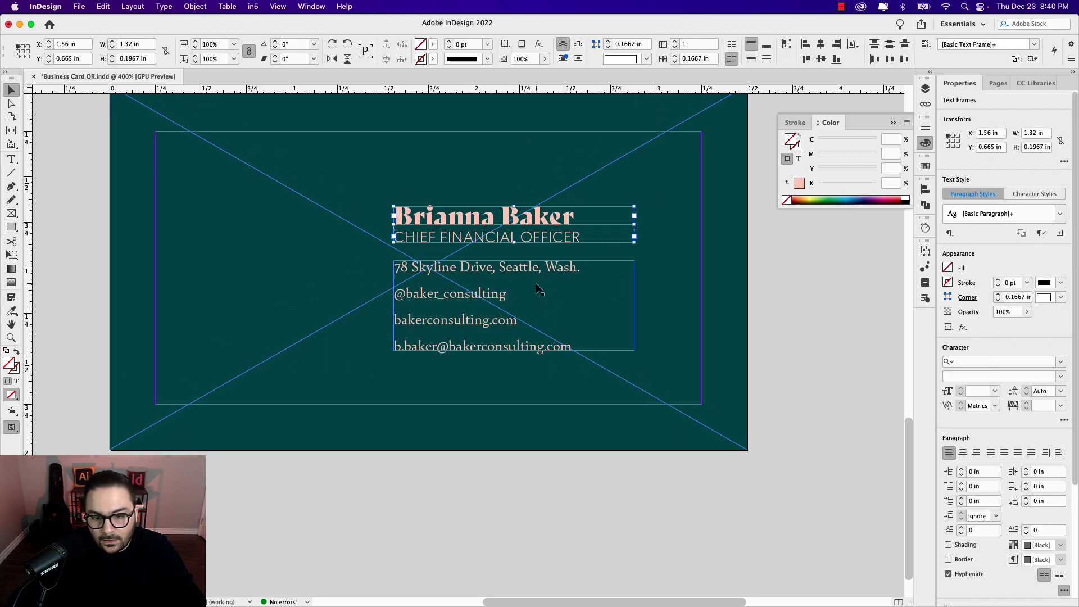
pyautogui.keyDown('shift'); pyautogui.click(551, 316); pyautogui.keyUp('shift')
pyautogui.moveTo(551, 316); pyautogui.dragTo(548, 305)
pyautogui.press('Right')
pyautogui.press('Right')
pyautogui.press('Right')
pyautogui.press('Right')
pyautogui.press('Right')
pyautogui.press('Right')
pyautogui.press('Right')
pyautogui.press('Right')
pyautogui.press('Right')
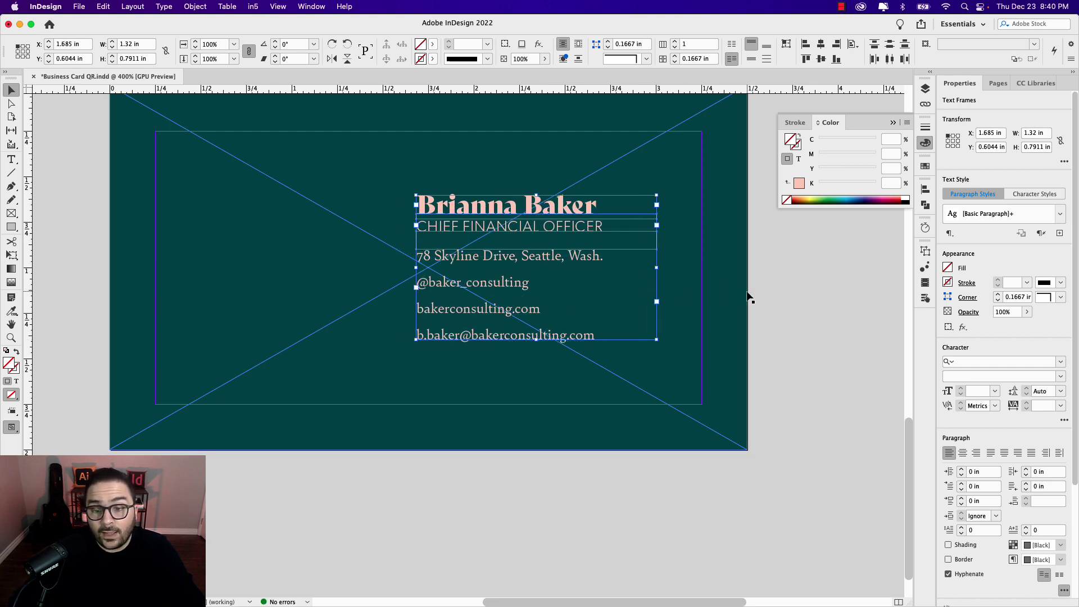
# Step: Place the location pin icon from the Business Card QR Code library beside the address
pyautogui.click(780, 293)
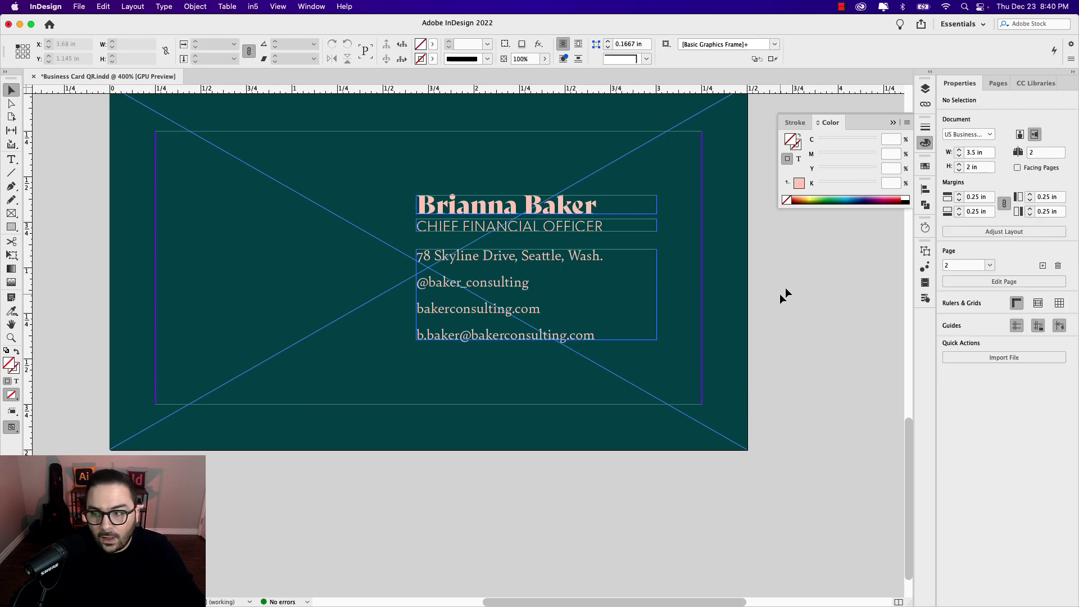
pyautogui.click(1039, 84)
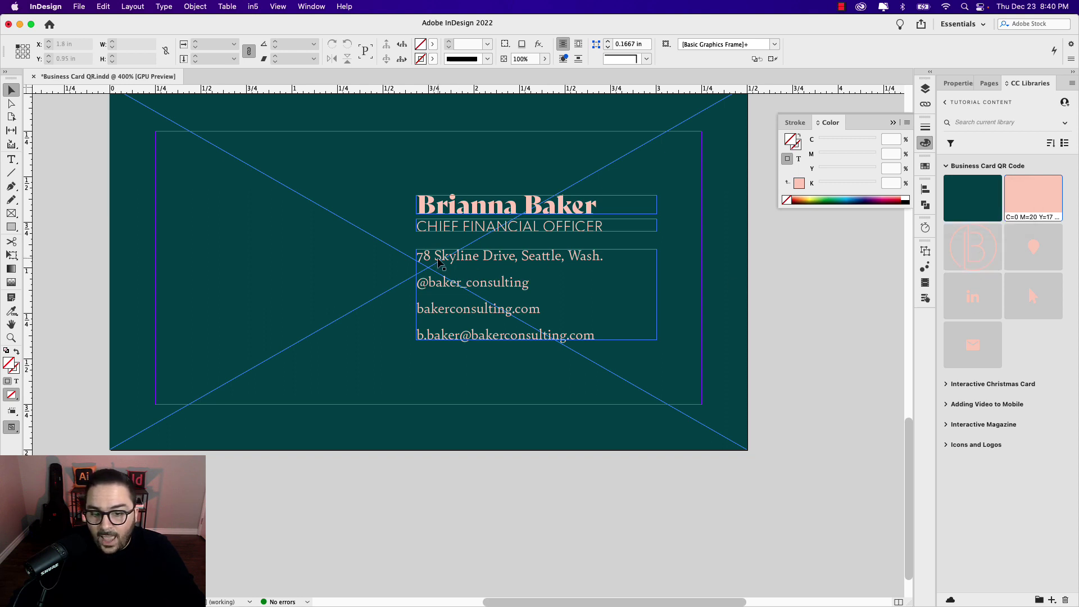
pyautogui.moveTo(1035, 251); pyautogui.dragTo(411, 256)
pyautogui.scroll(3, 405, 262)
pyautogui.hscroll(3, 445, 276)
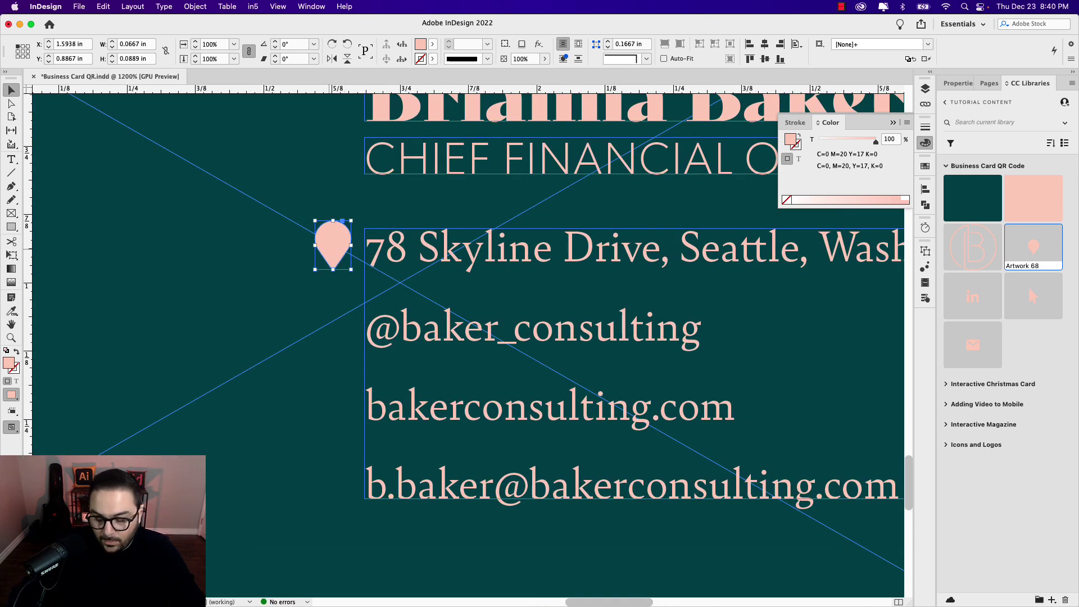
pyautogui.press('Left')
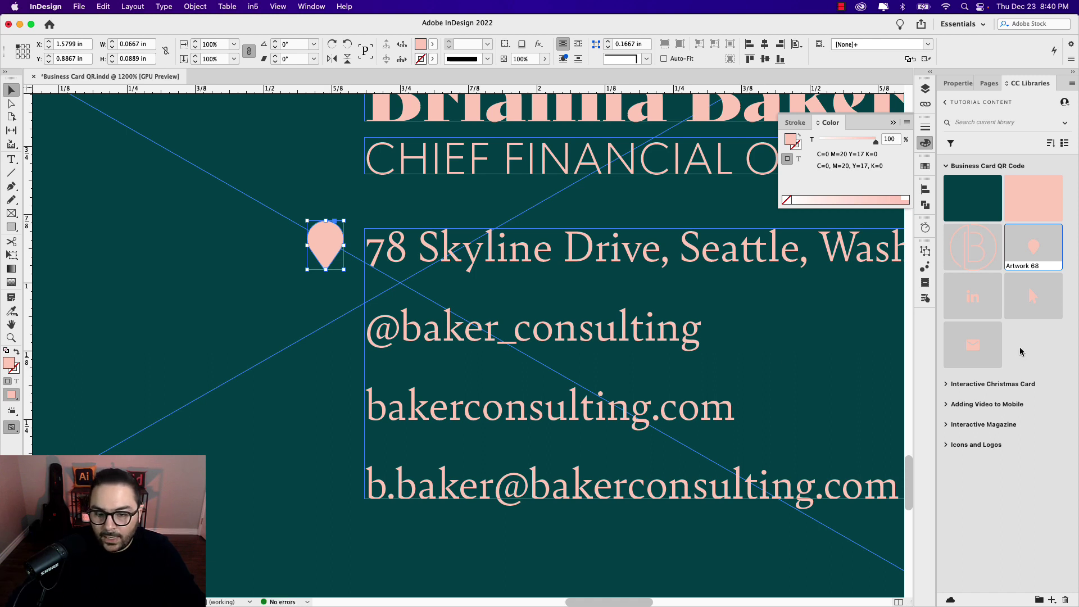
# Step: Place the LinkedIn and cursor icons beneath the pin, beside the social and website lines
pyautogui.moveTo(981, 303); pyautogui.dragTo(365, 201)
pyautogui.moveTo(294, 292); pyautogui.dragTo(343, 341)
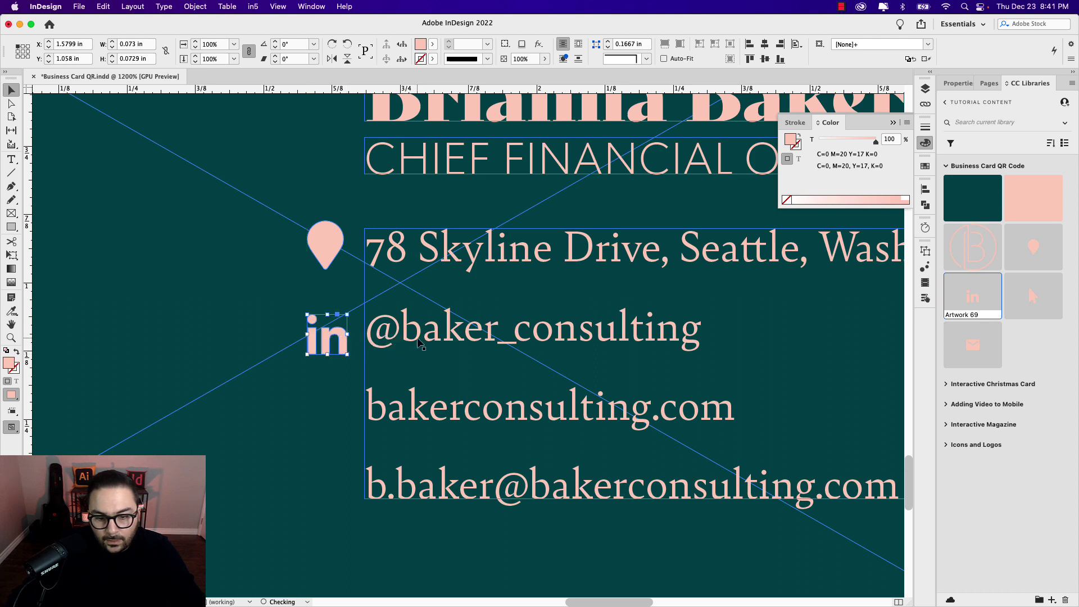
pyautogui.press('Up')
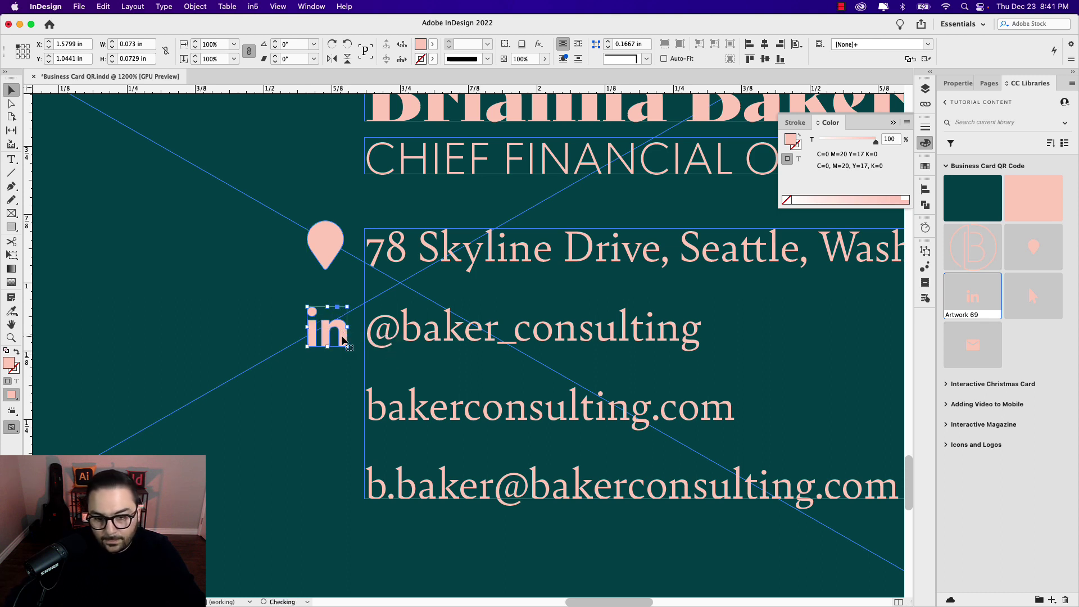
pyautogui.scroll(-2, 590, 401)
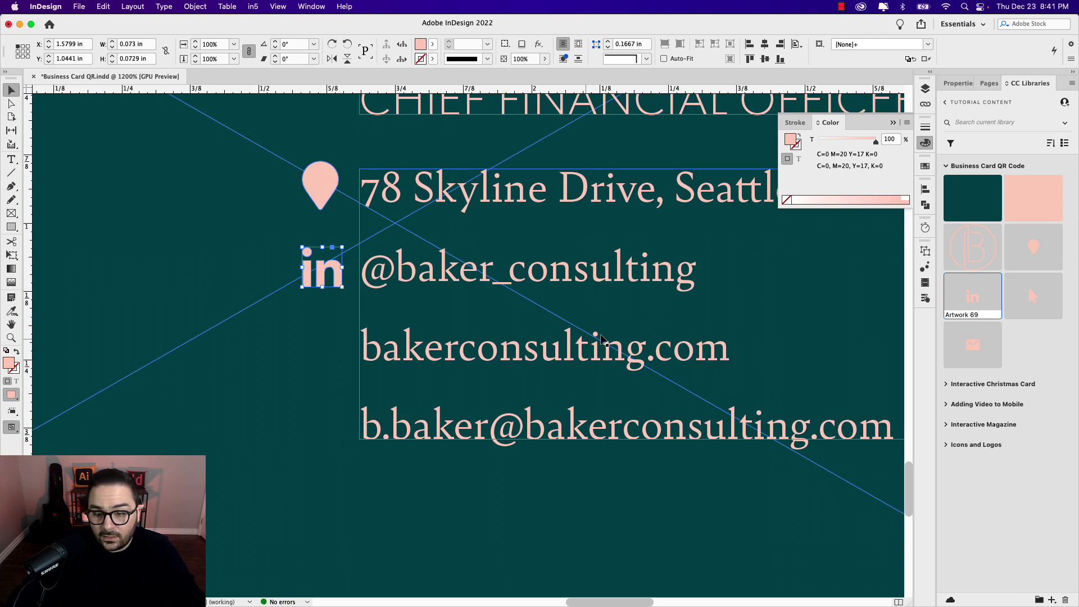
pyautogui.moveTo(1032, 298); pyautogui.dragTo(322, 357)
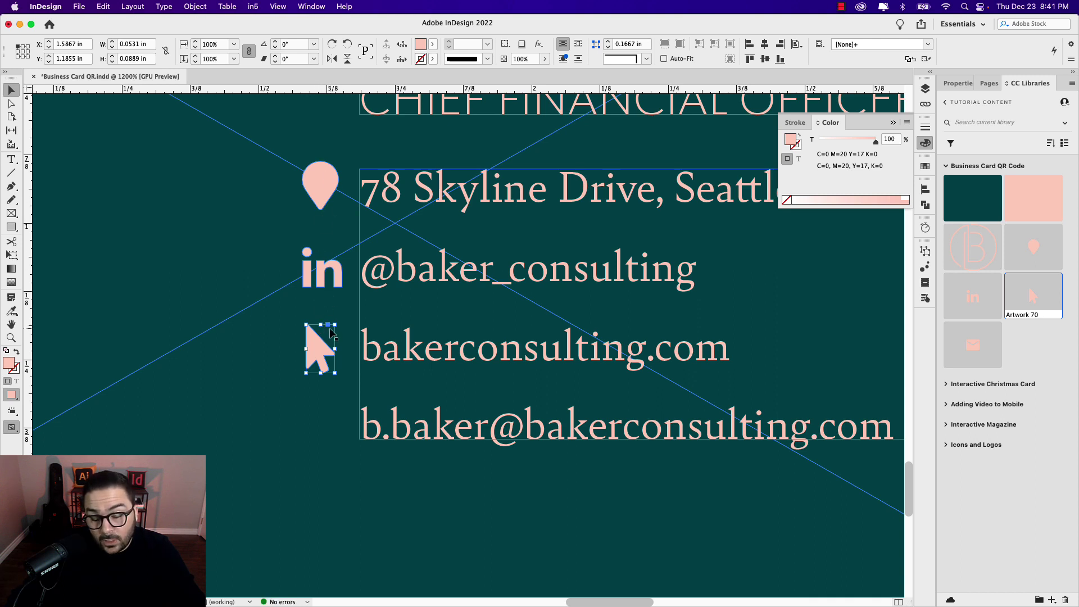
pyautogui.moveTo(321, 355); pyautogui.dragTo(321, 352)
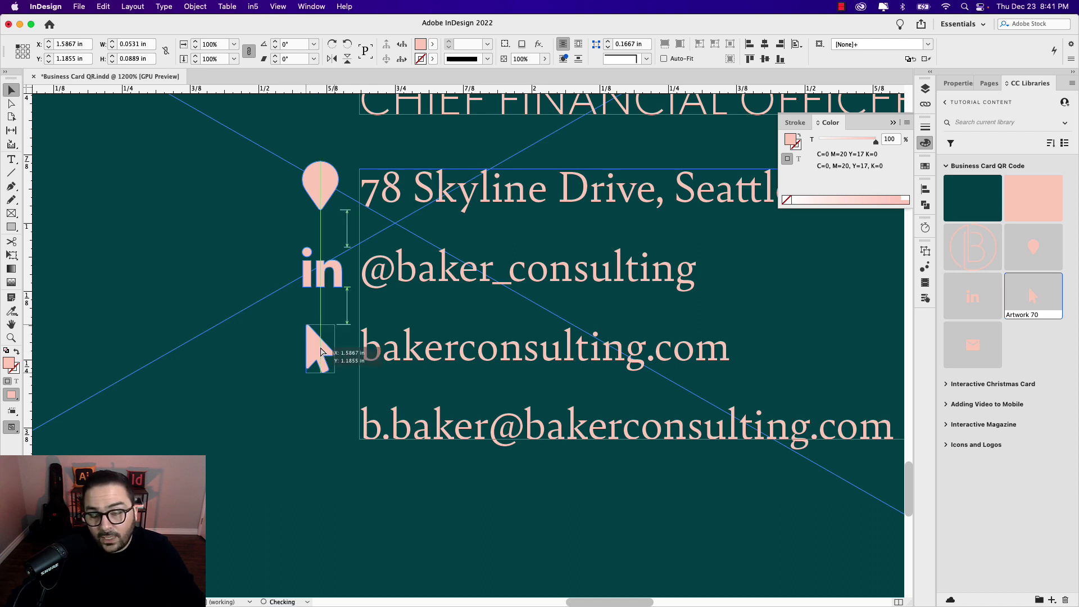
pyautogui.moveTo(321, 352); pyautogui.dragTo(321, 351)
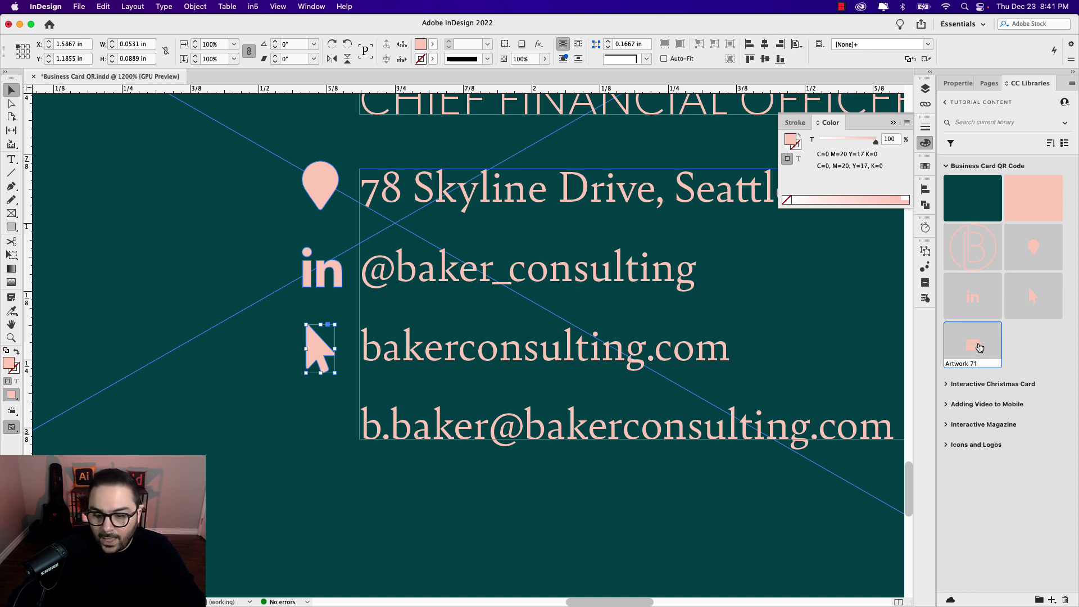
# Step: Place the envelope icon (Artwork 71) beside the email line and nudge it into line
pyautogui.moveTo(979, 348); pyautogui.dragTo(302, 424)
pyautogui.click(284, 414)
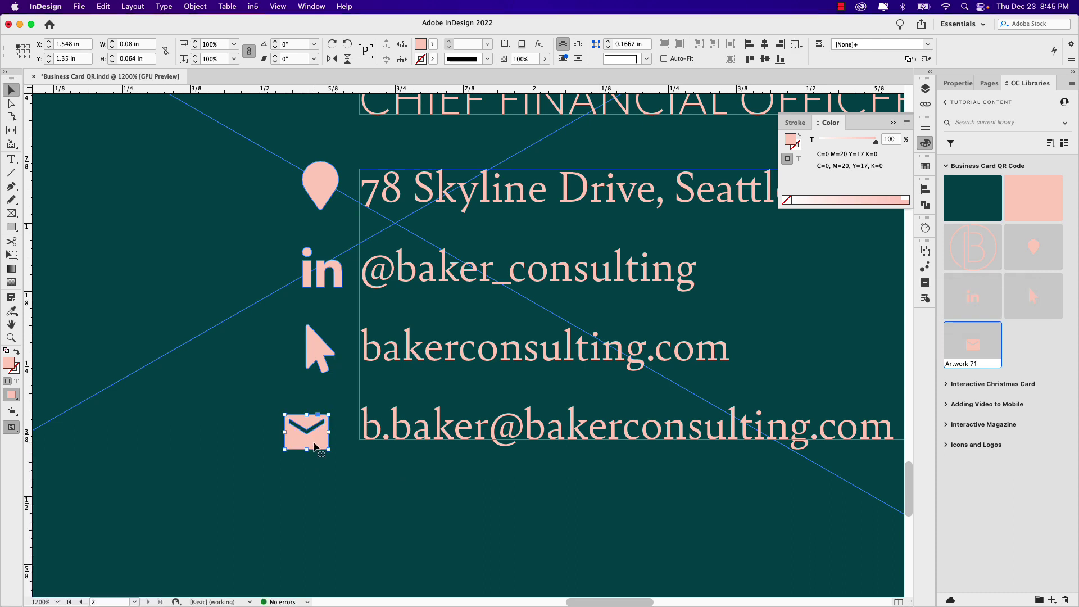
pyautogui.moveTo(314, 434); pyautogui.dragTo(330, 433)
pyautogui.press('Up')
pyautogui.press('Up')
pyautogui.press('Down')
pyautogui.press('Down')
pyautogui.press('Up')
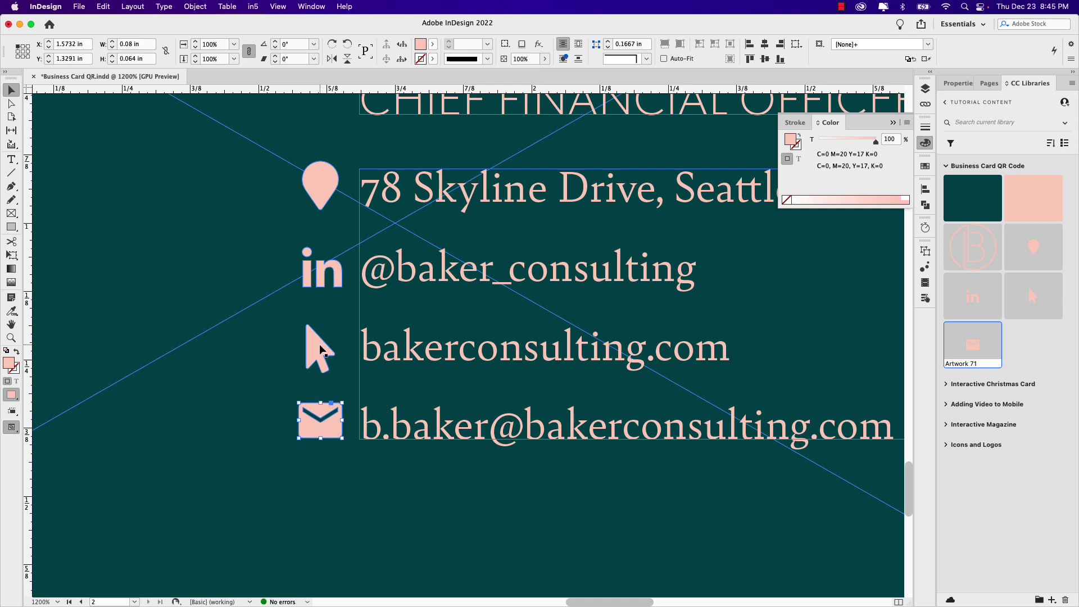
# Step: Align the four icons on horizontal centres and distribute their vertical centres, relative to the selection
pyautogui.keyDown('shift'); pyautogui.click(320, 349); pyautogui.keyUp('shift')
pyautogui.keyDown('shift'); pyautogui.click(325, 277); pyautogui.keyUp('shift')
pyautogui.keyDown('shift'); pyautogui.click(332, 193); pyautogui.keyUp('shift')
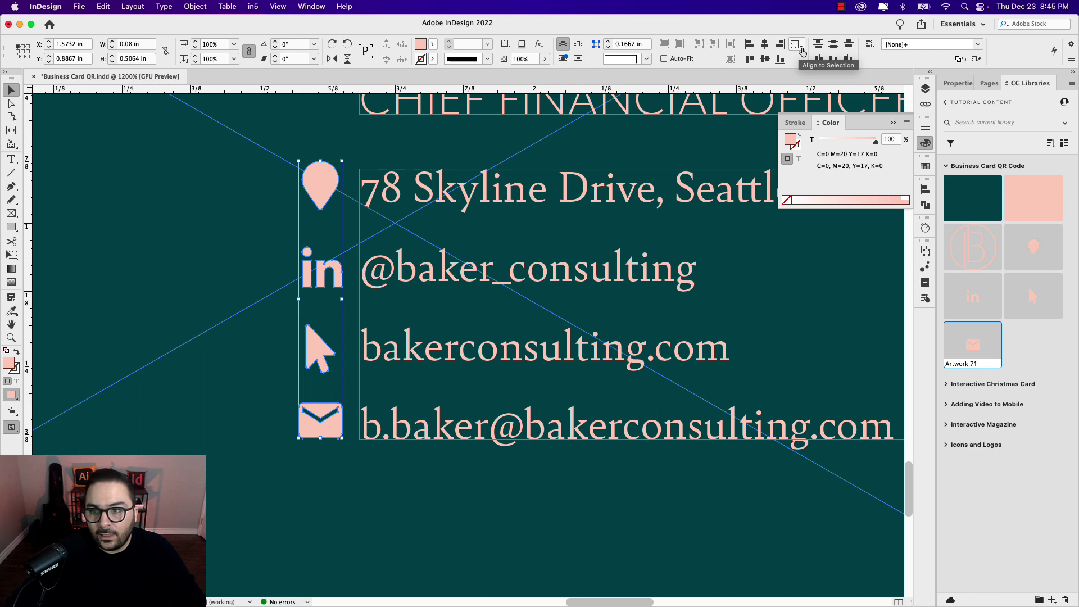
pyautogui.click(802, 50)
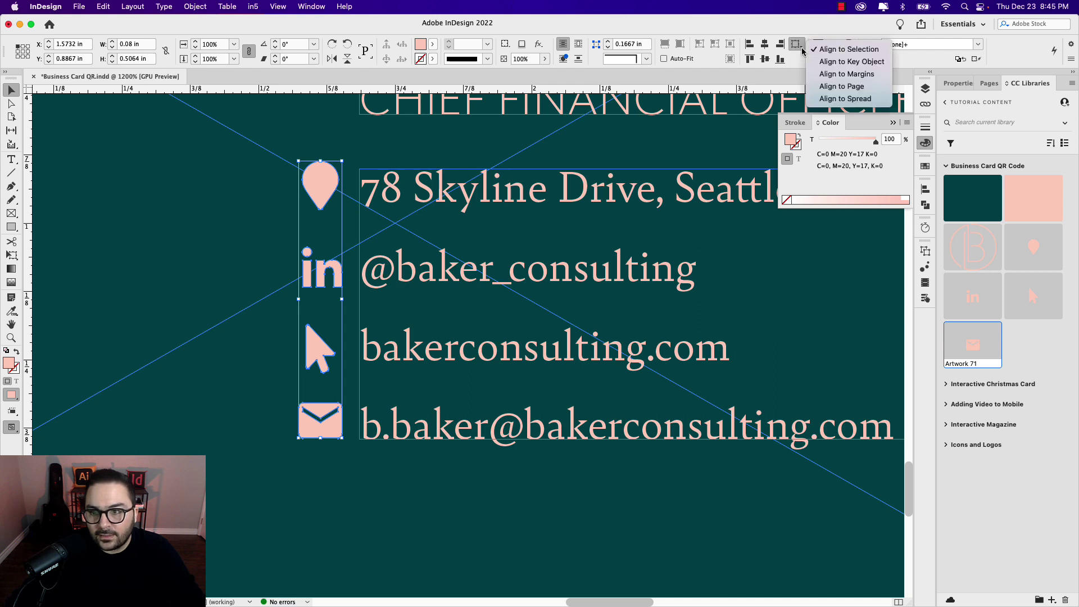
pyautogui.click(860, 51)
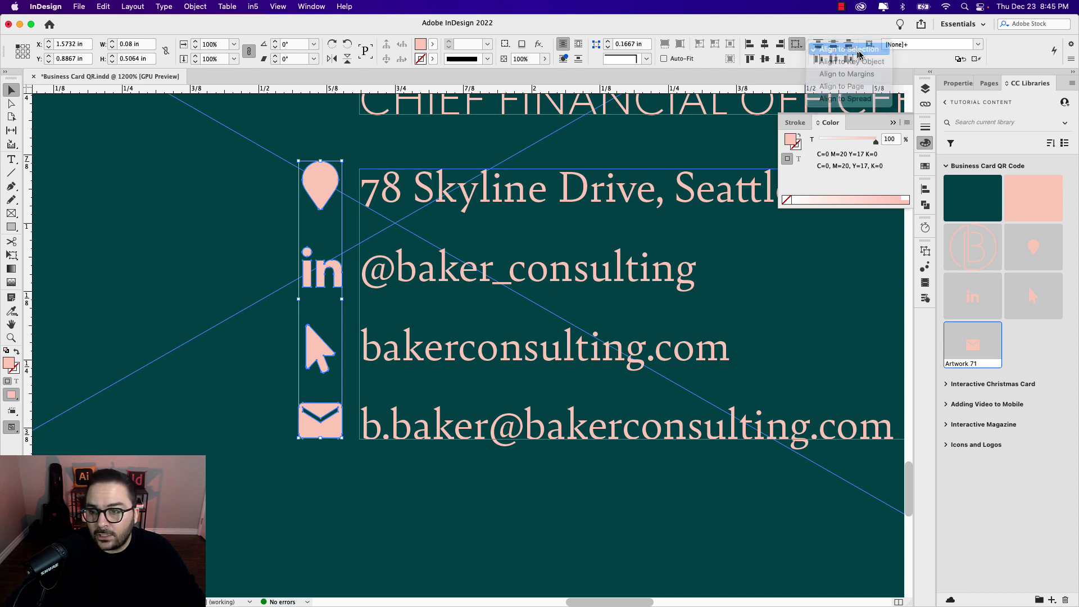
pyautogui.click(765, 49)
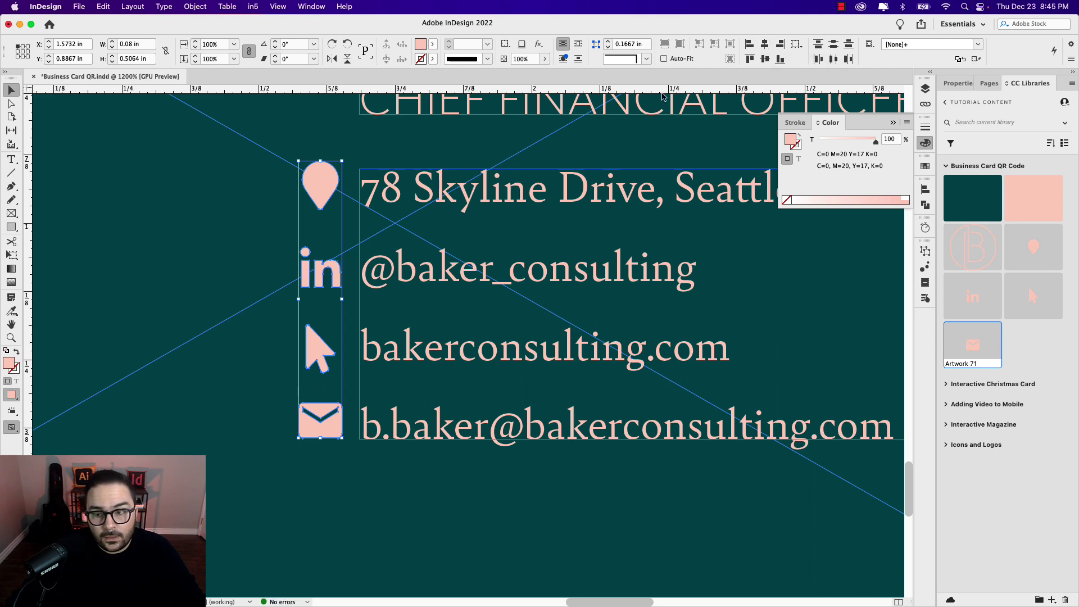
pyautogui.click(833, 50)
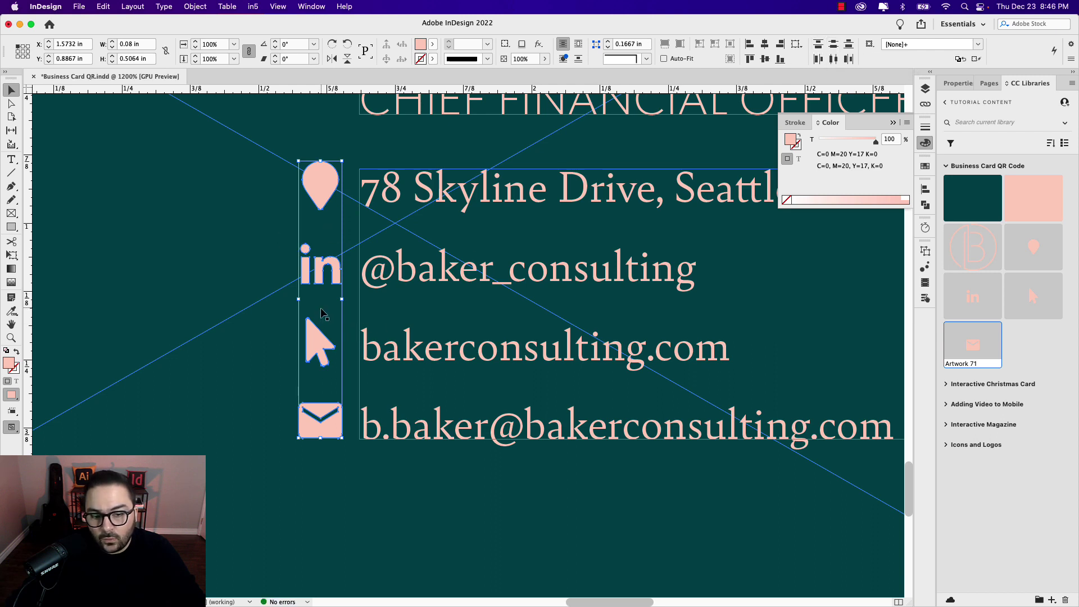
# Step: Preview the card and raise the LinkedIn icon slightly
pyautogui.click(262, 305)
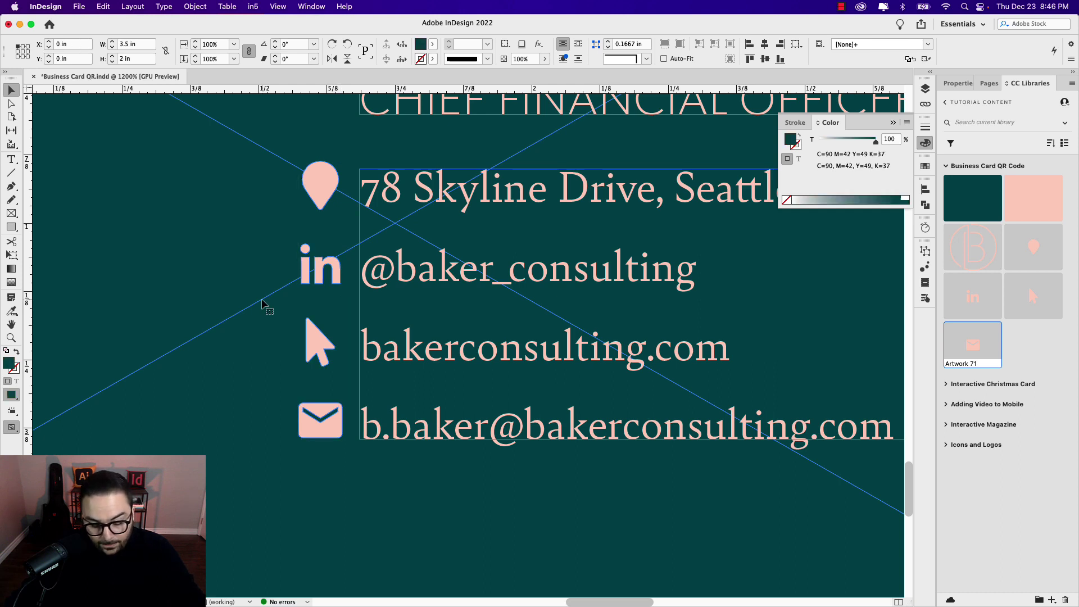
pyautogui.press('w')
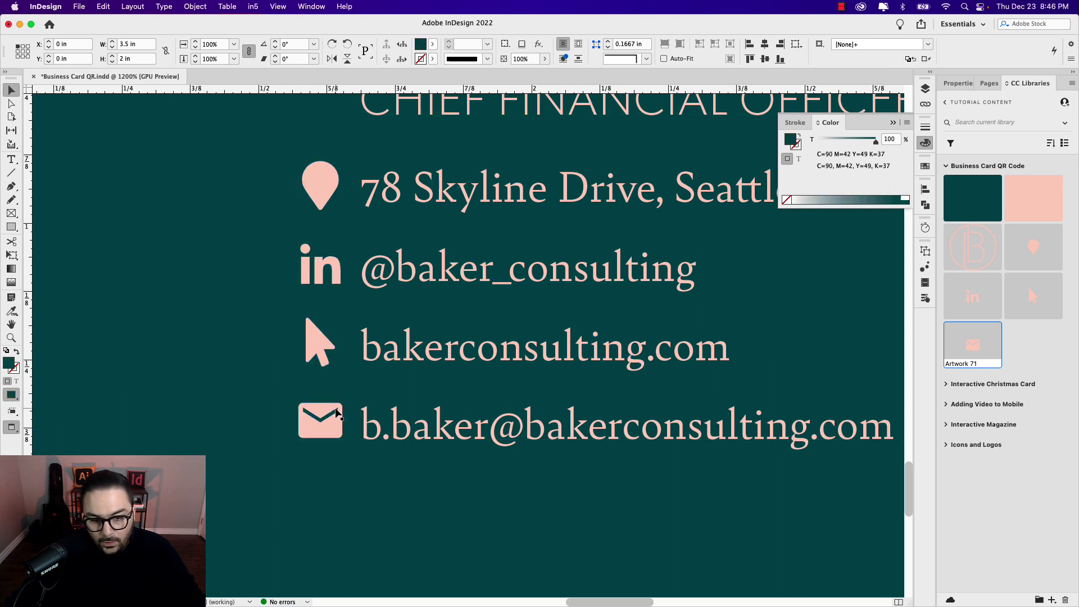
pyautogui.click(337, 425)
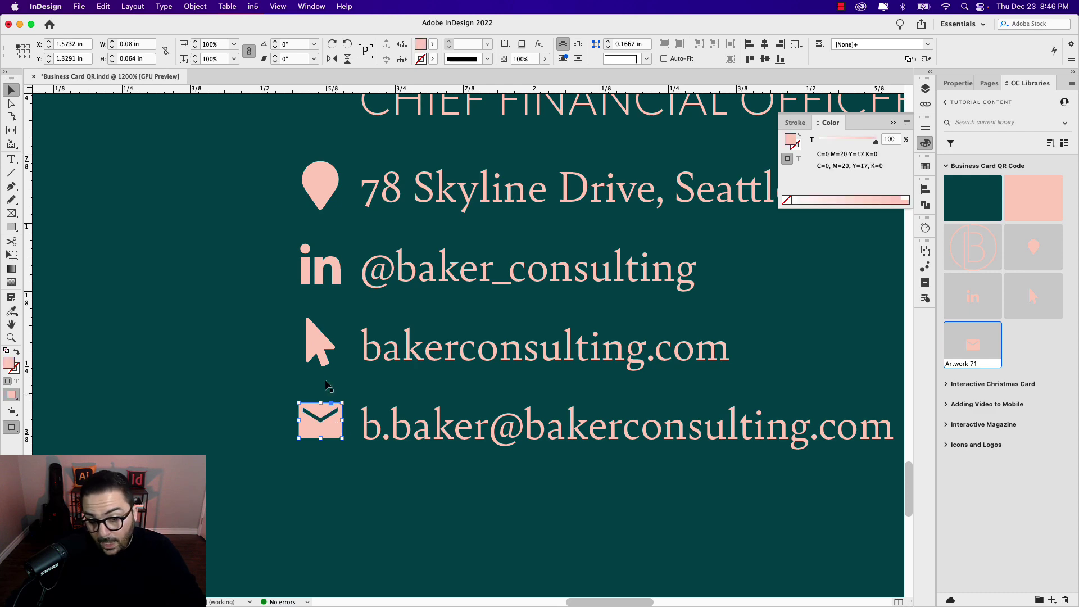
pyautogui.click(331, 271)
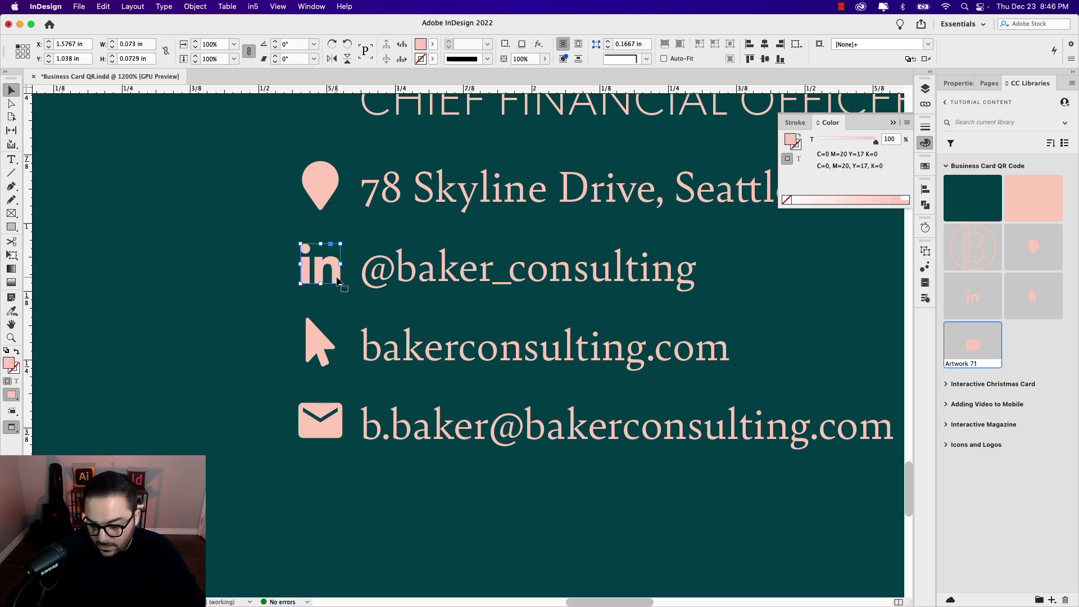
pyautogui.scroll(5, 319, 287)
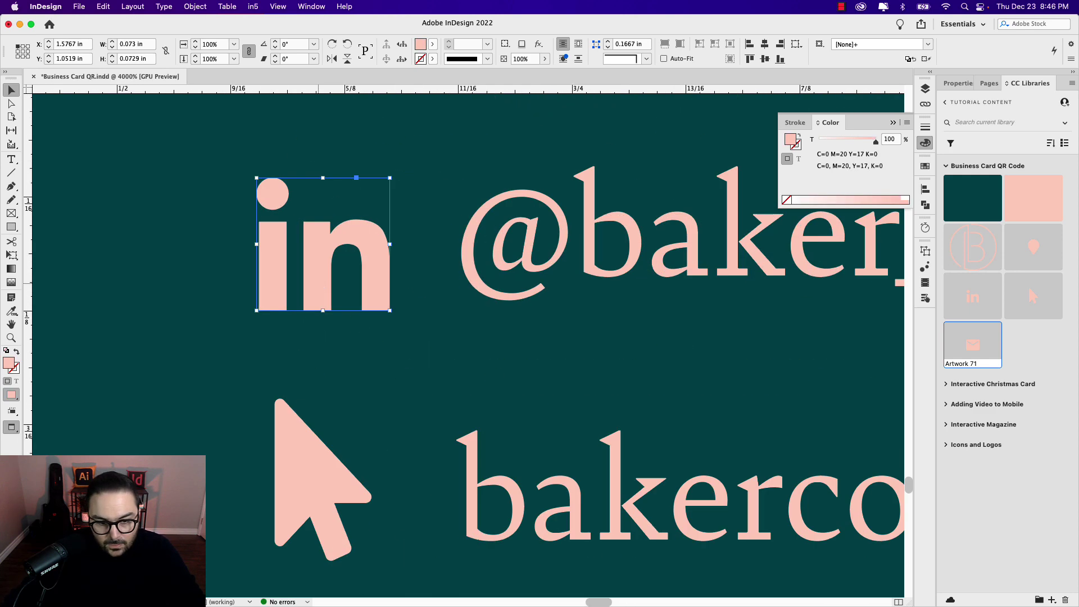
pyautogui.moveTo(376, 275); pyautogui.dragTo(376, 262)
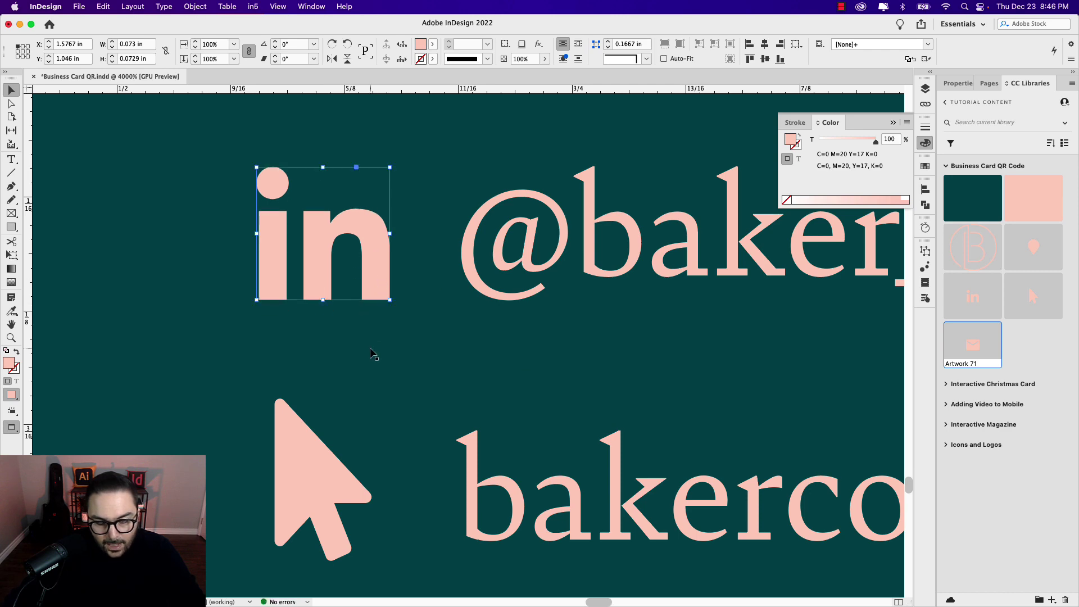
pyautogui.scroll(-3, 371, 353)
pyautogui.scroll(2, 370, 348)
pyautogui.scroll(-5, 354, 326)
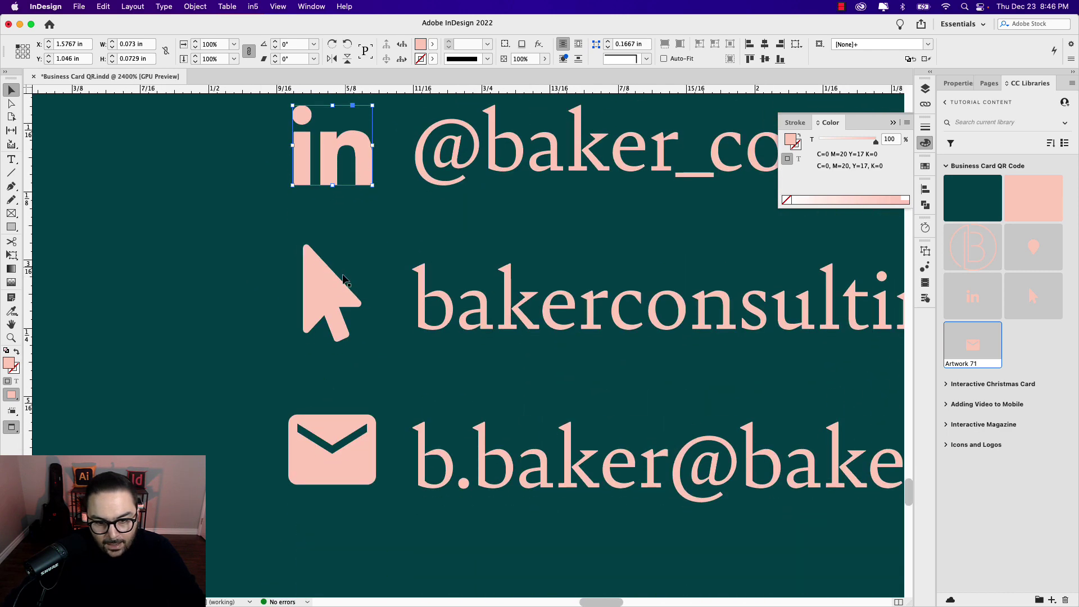
pyautogui.click(332, 286)
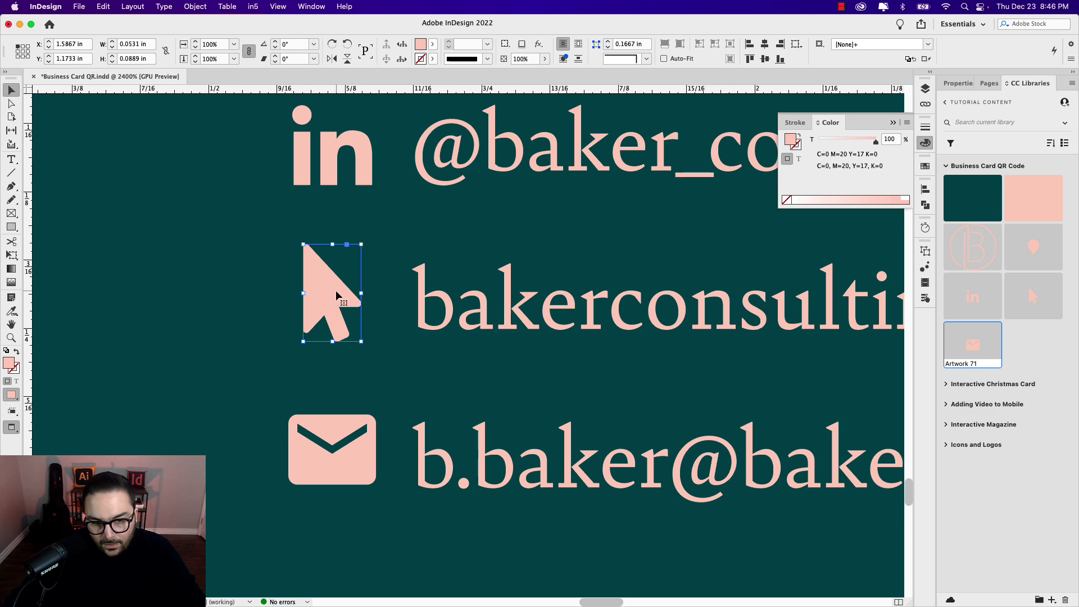
pyautogui.scroll(-2, 354, 336)
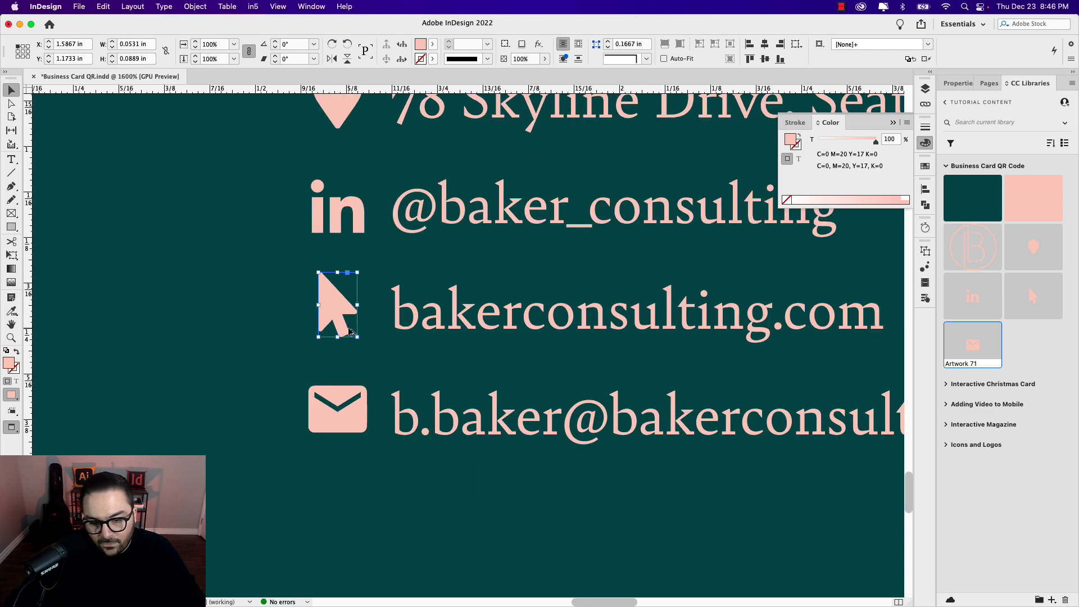
pyautogui.scroll(2, 372, 306)
# Step: Redistribute the four icons' vertical centres evenly and zoom out to the whole card
pyautogui.click(325, 232)
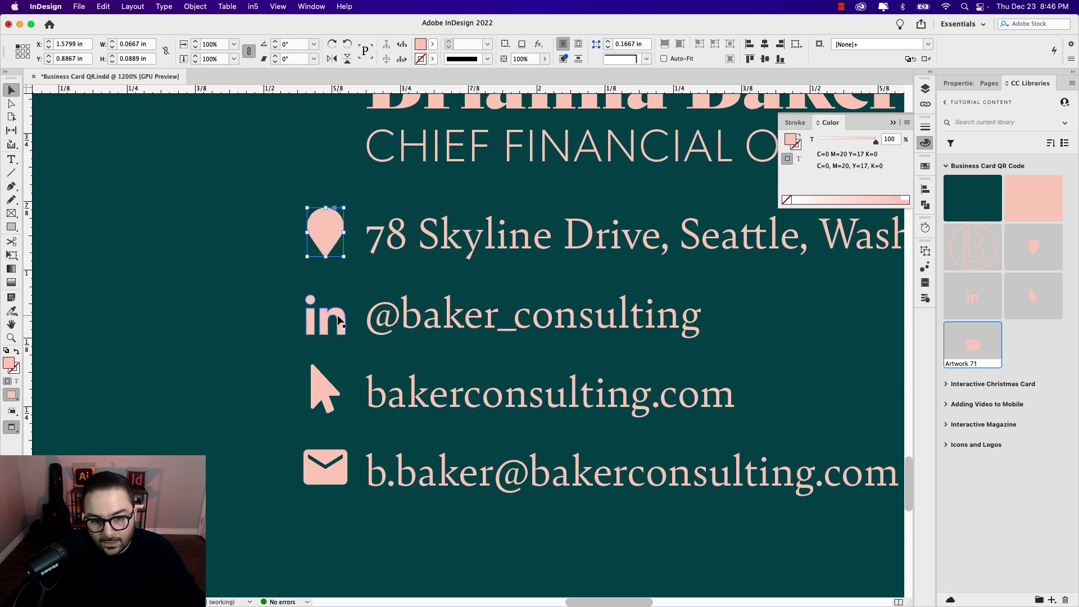
pyautogui.keyDown('shift'); pyautogui.click(329, 318); pyautogui.keyUp('shift')
pyautogui.keyDown('shift'); pyautogui.click(329, 394); pyautogui.keyUp('shift')
pyautogui.keyDown('shift'); pyautogui.click(323, 467); pyautogui.keyUp('shift')
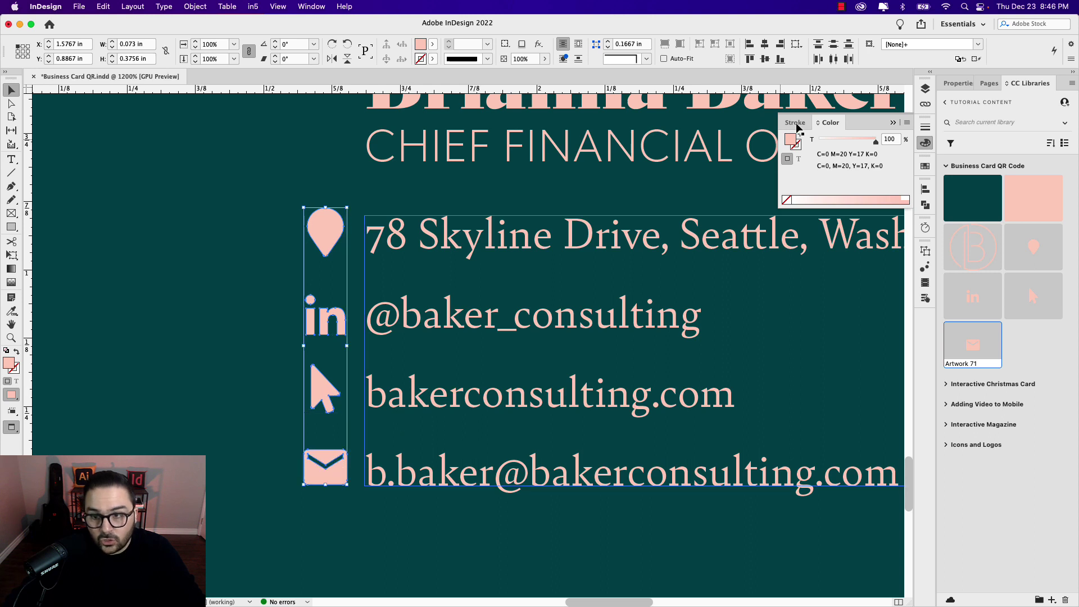
pyautogui.click(833, 45)
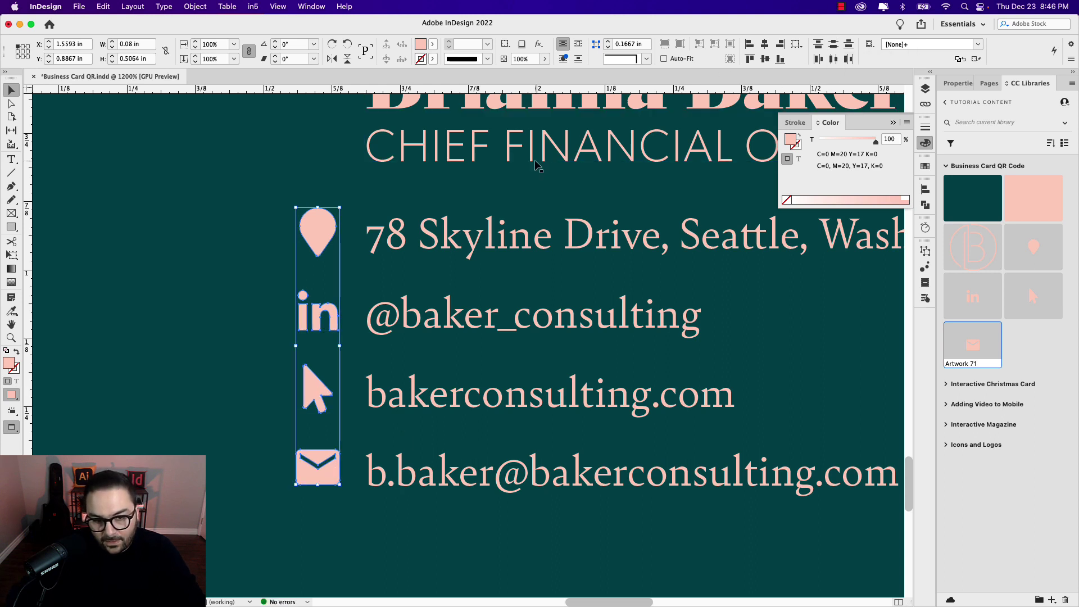
pyautogui.press('super+minus')
pyautogui.press('super+minus')
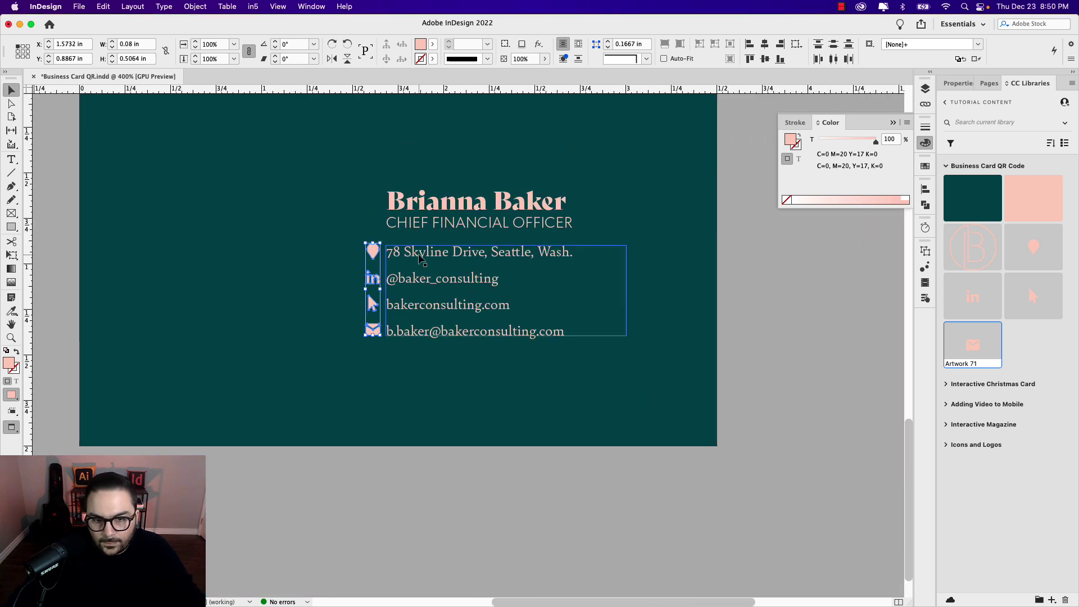
# Step: Line up the name and title frames over the contact block
pyautogui.click(460, 204)
pyautogui.keyDown('shift'); pyautogui.click(460, 226); pyautogui.keyUp('shift')
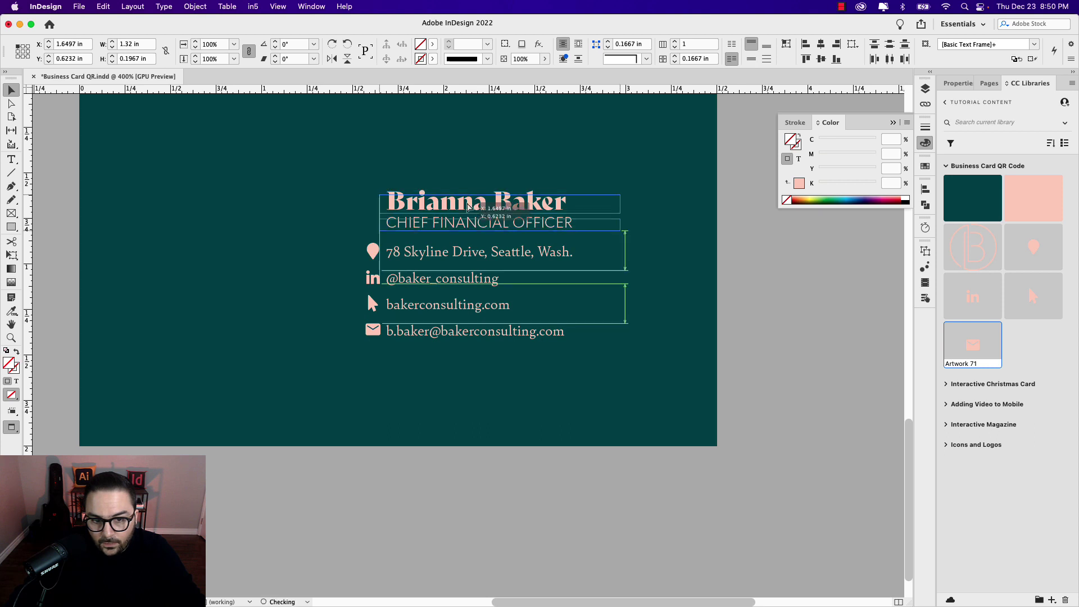
pyautogui.moveTo(473, 202); pyautogui.dragTo(472, 203)
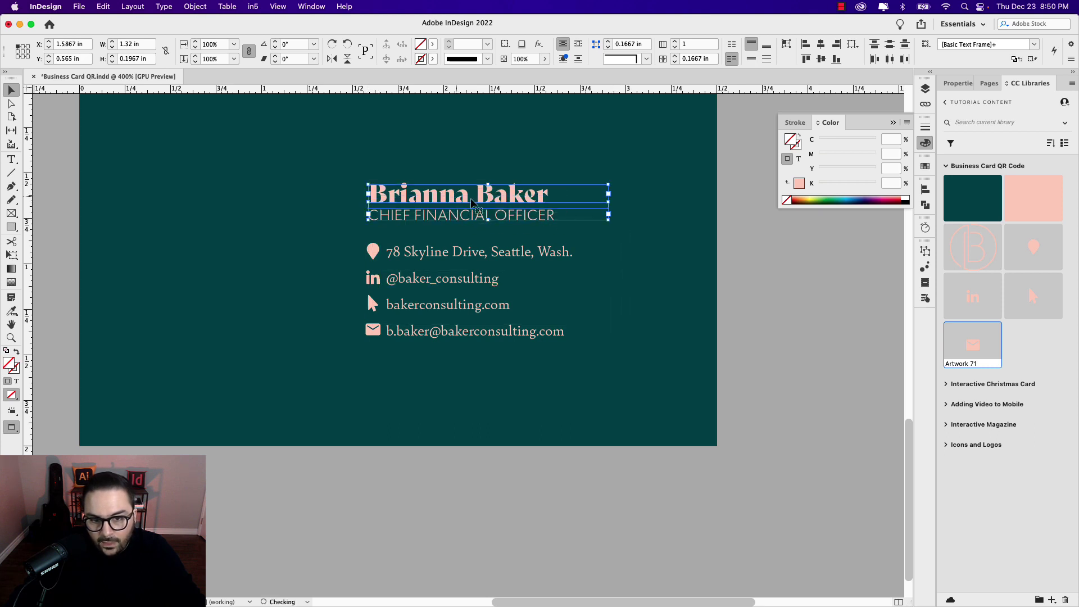
# Step: Lock the dark green background rectangle in the Layers panel
pyautogui.click(674, 187)
pyautogui.moveTo(663, 172); pyautogui.dragTo(671, 236)
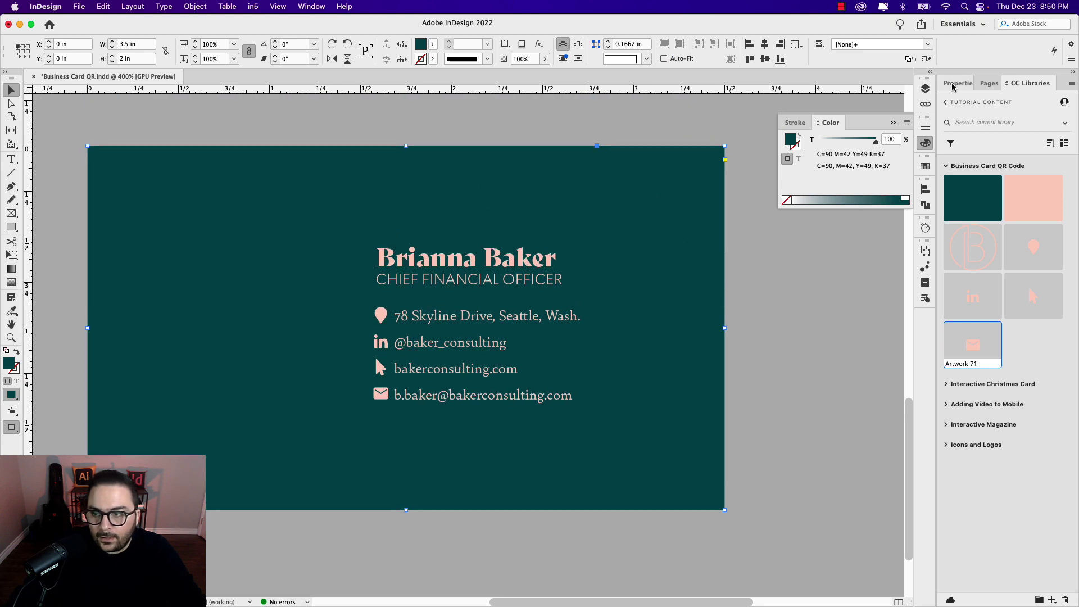
pyautogui.click(927, 89)
pyautogui.click(812, 99)
pyautogui.click(796, 198)
# Step: Shift all the card's text and icons right to X 1.726 in
pyautogui.moveTo(321, 232); pyautogui.dragTo(623, 438)
pyautogui.press('Right')
pyautogui.press('Right')
pyautogui.press('Right')
pyautogui.press('Right')
pyautogui.press('Right')
pyautogui.press('Right')
pyautogui.press('Right')
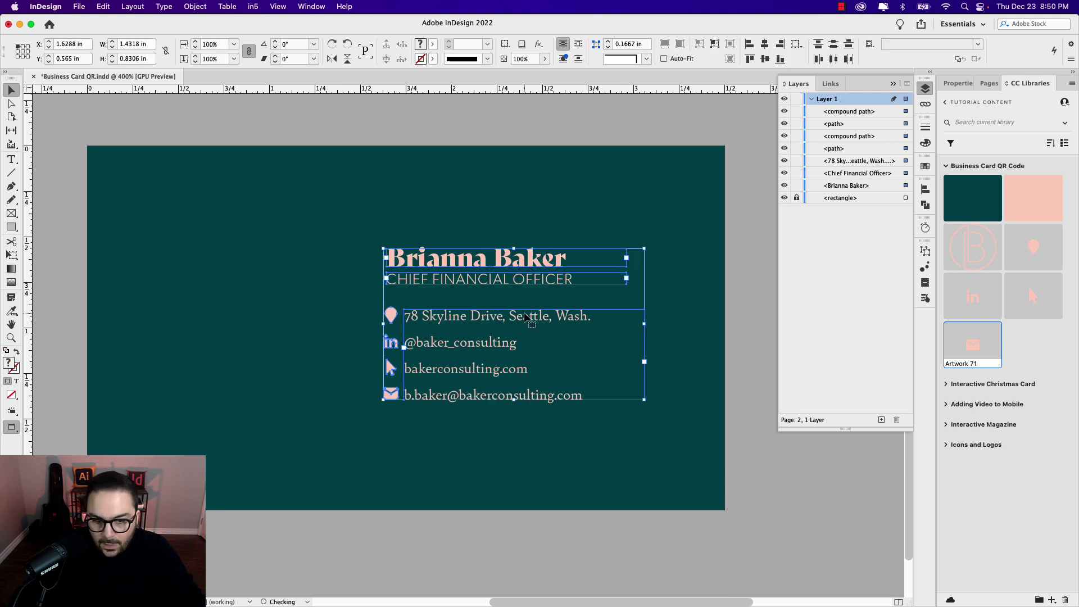
pyautogui.press('Right')
pyautogui.press('Right')
pyautogui.press('Right')
pyautogui.press('Right')
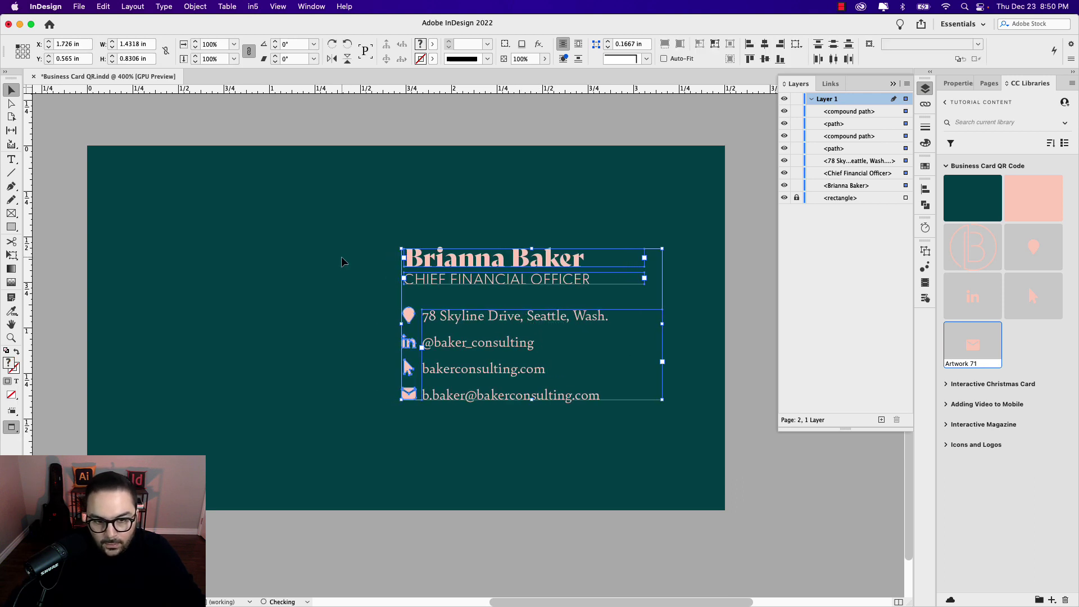
pyautogui.click(342, 257)
# Step: Add guides at the name's top and email line's bottom, and draw a vertical rule between them
pyautogui.press('w')
pyautogui.moveTo(209, 90); pyautogui.dragTo(231, 249)
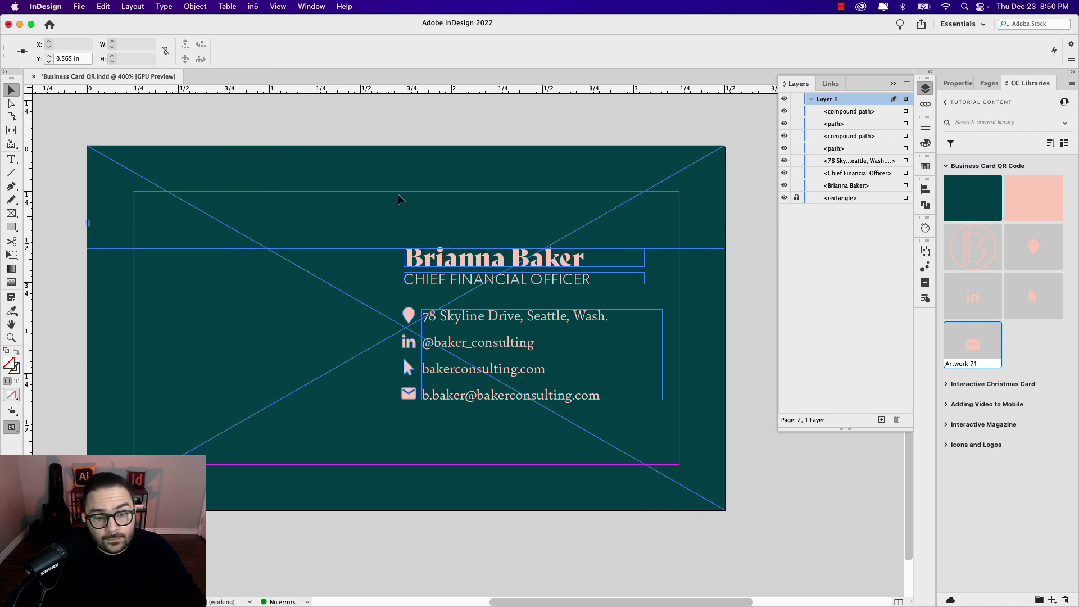
pyautogui.moveTo(375, 91); pyautogui.dragTo(398, 400)
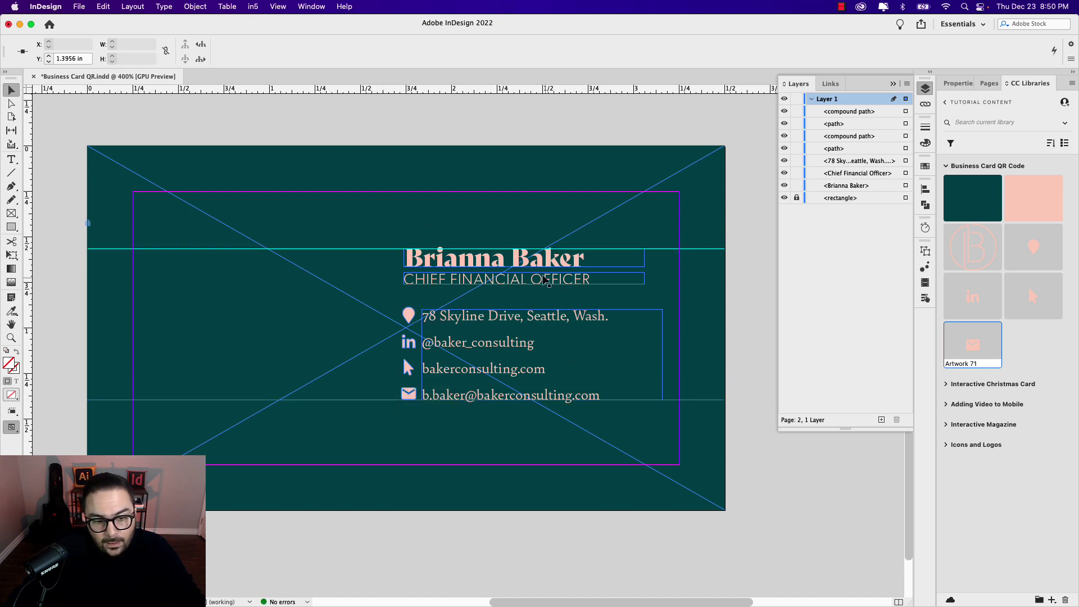
pyautogui.click(12, 172)
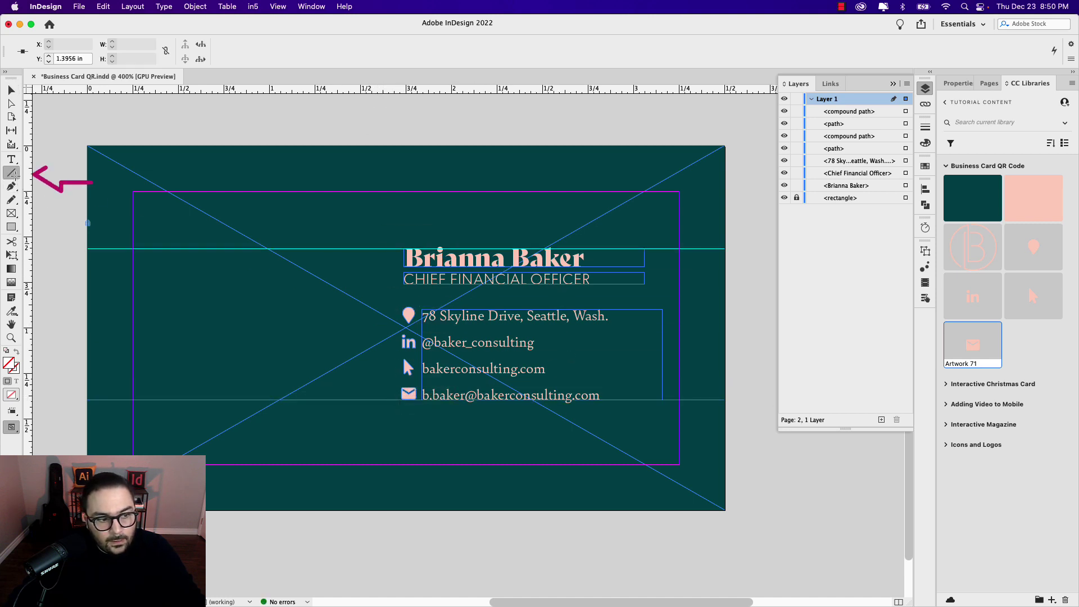
pyautogui.moveTo(390, 250); pyautogui.dragTo(396, 403)
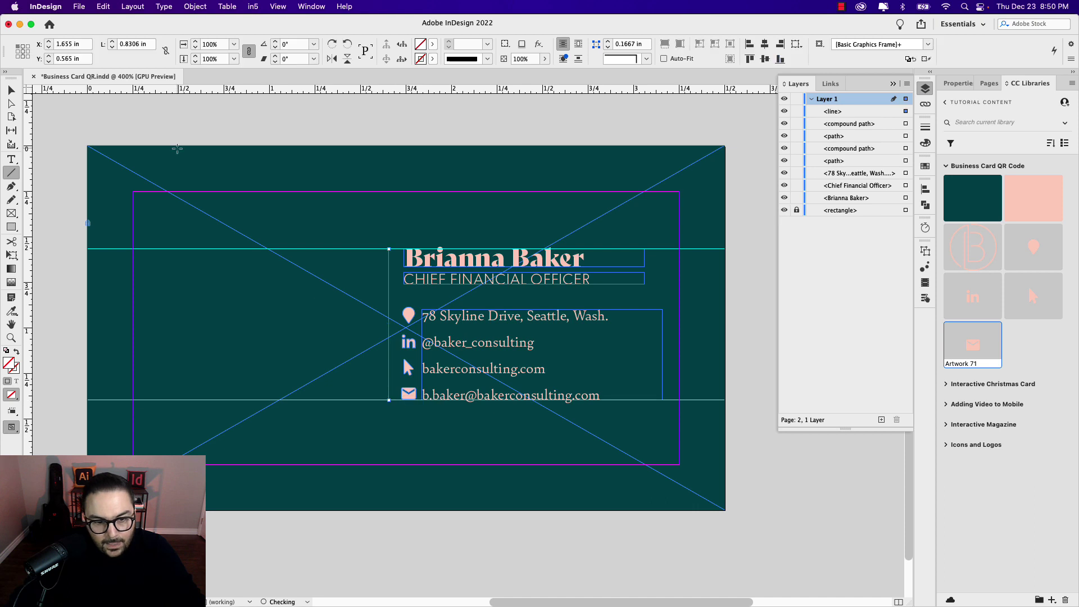
pyautogui.click(11, 90)
# Step: Give the rule a 0.25 pt stroke in the C=0 M=20 Y=17 K=0 swatch and nudge it right
pyautogui.click(959, 84)
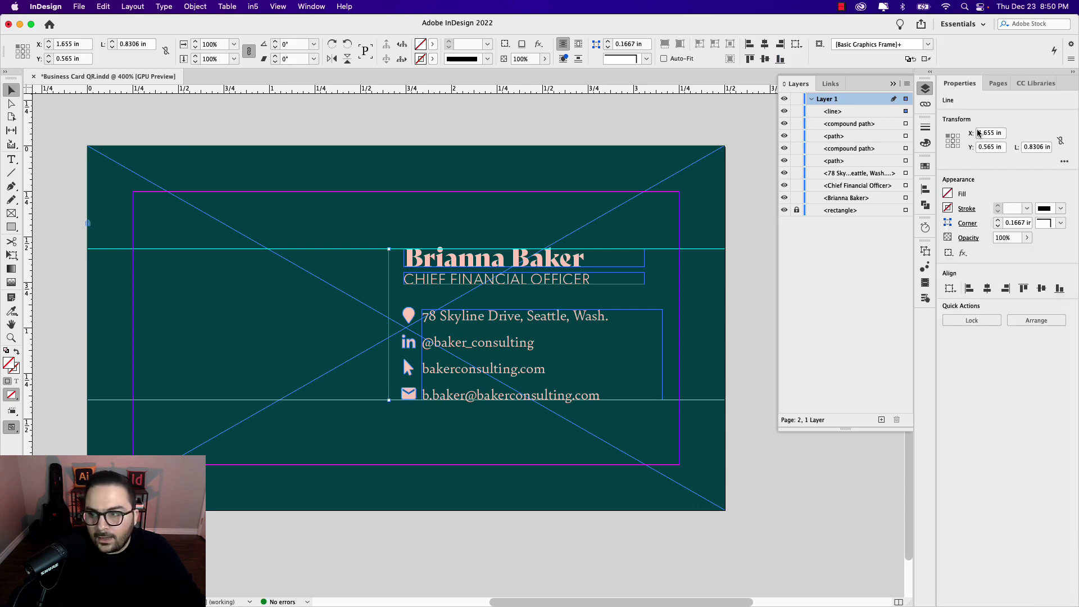
pyautogui.click(1026, 210)
pyautogui.click(1028, 233)
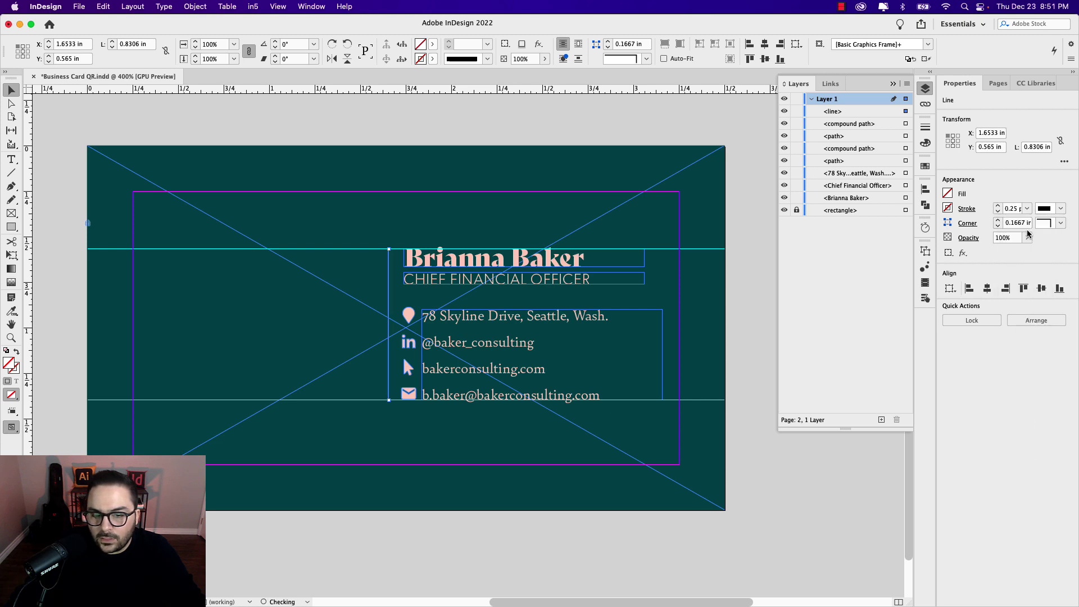
pyautogui.click(949, 209)
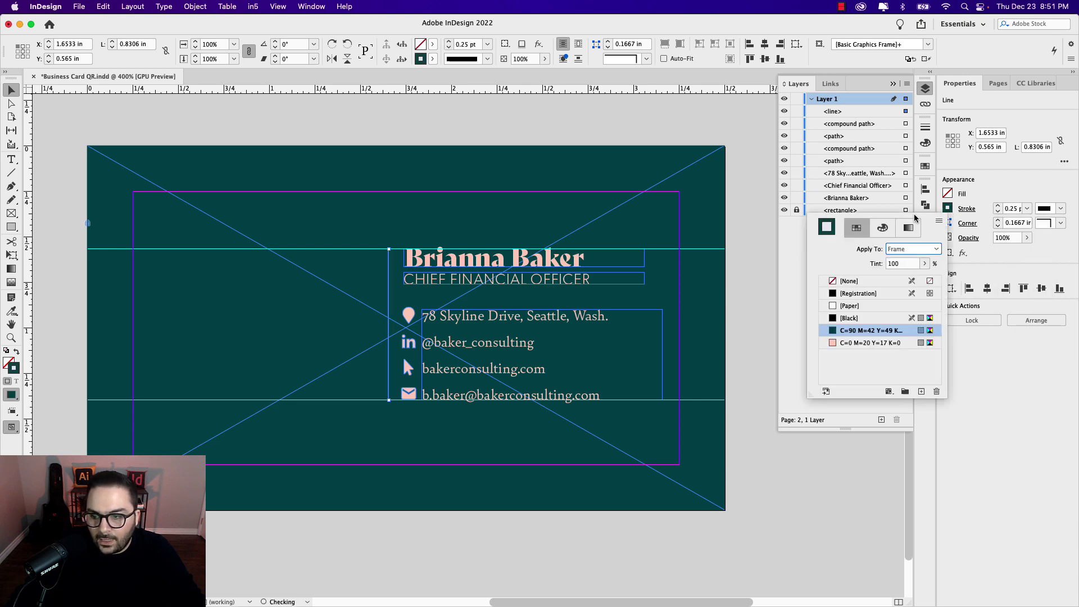
pyautogui.click(871, 343)
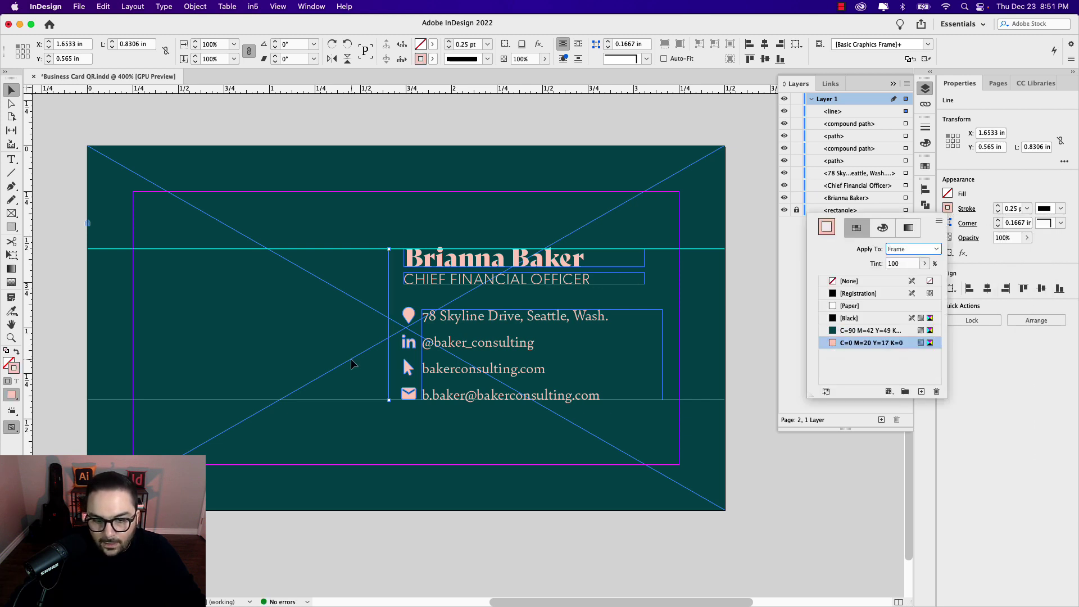
pyautogui.scroll(5, 405, 321)
pyautogui.press('Right')
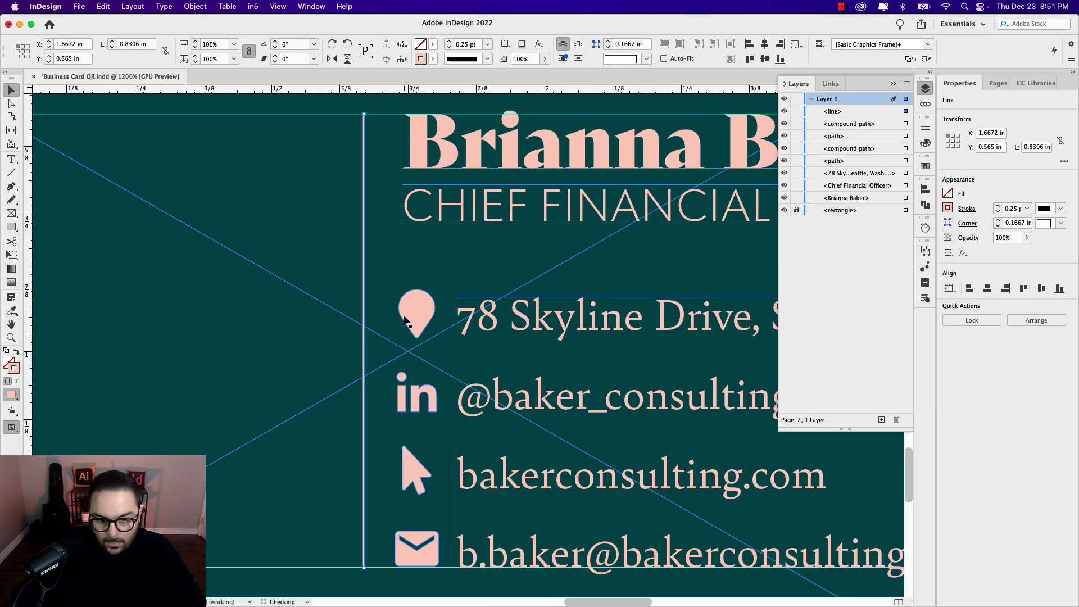
pyautogui.scroll(-5, 393, 256)
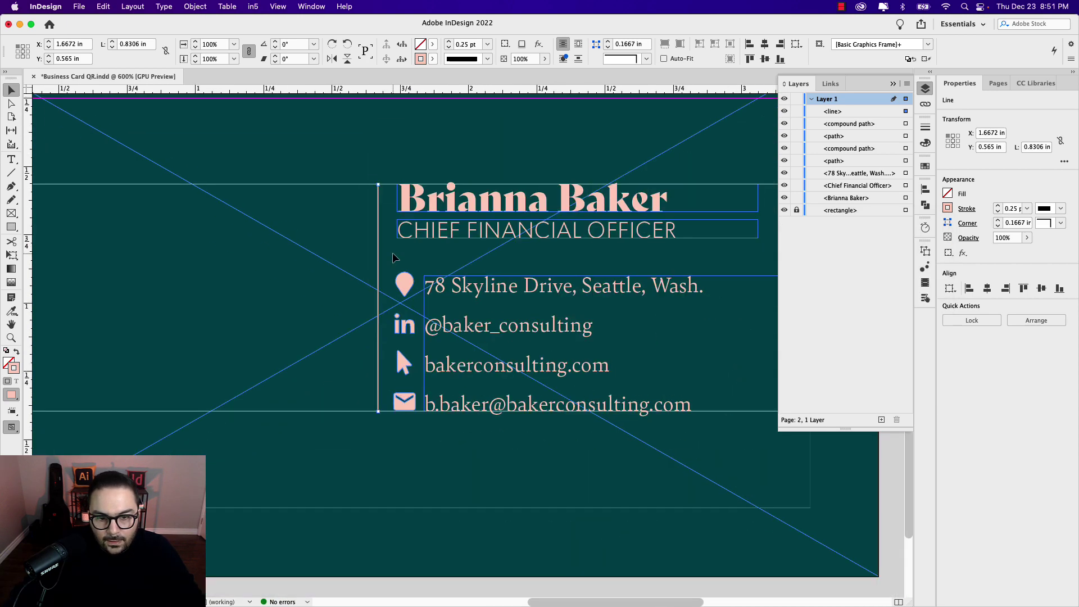
pyautogui.scroll(2, 396, 257)
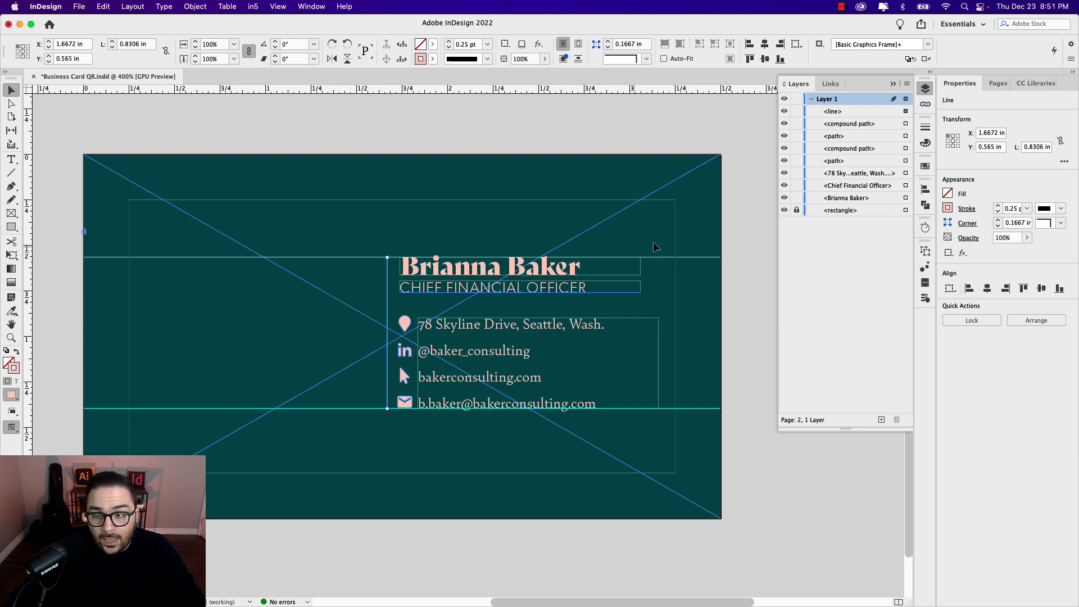
# Step: Place the circled B logo (Artwork 67) at the card's top-right corner and preview
pyautogui.click(1035, 83)
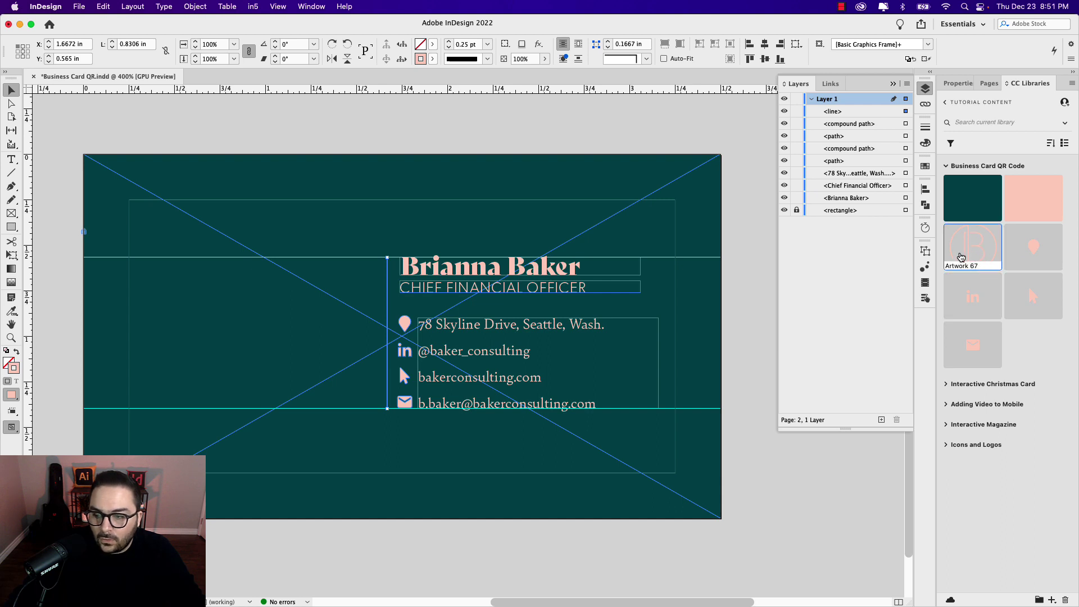
pyautogui.moveTo(967, 243); pyautogui.dragTo(679, 195)
pyautogui.click(661, 134)
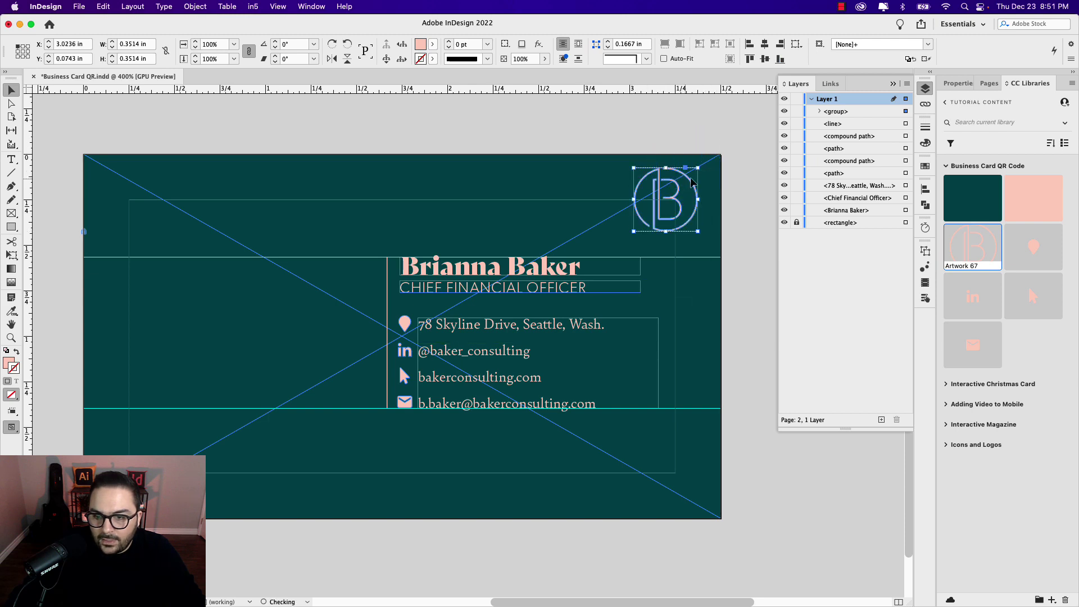
pyautogui.click(733, 184)
pyautogui.press('w')
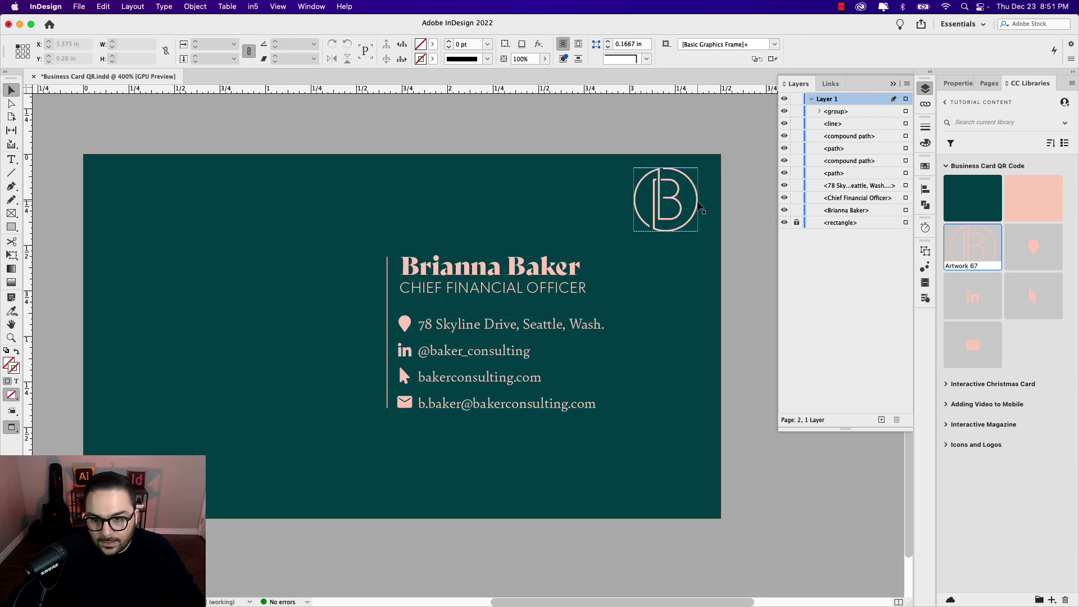
# Step: Shrink the logo to about 0.30 in square and nudge it into the corner
pyautogui.click(701, 209)
pyautogui.moveTo(702, 209); pyautogui.dragTo(694, 209)
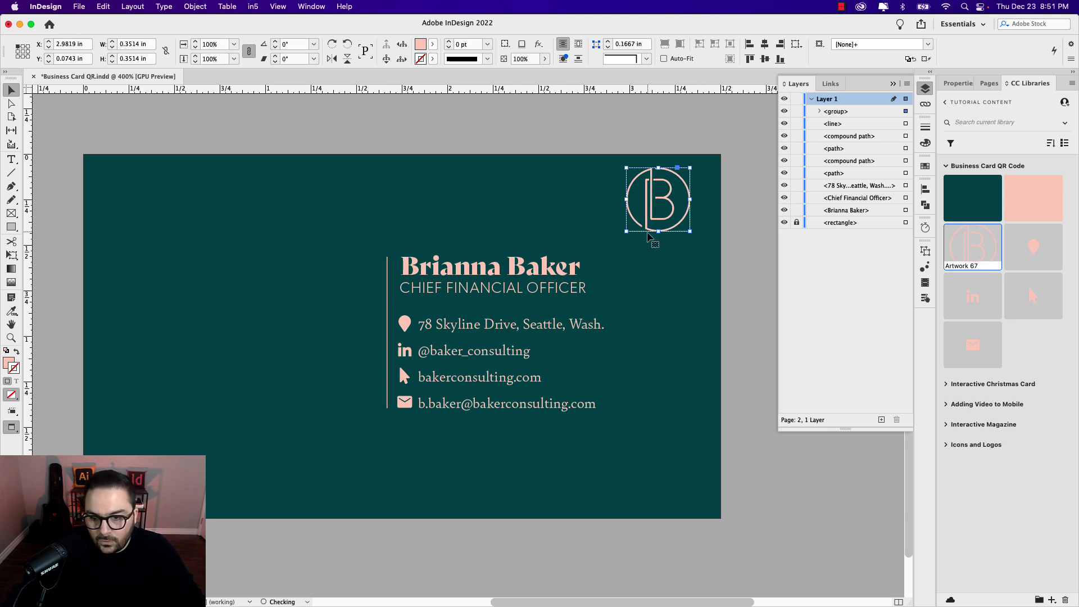
pyautogui.moveTo(627, 231); pyautogui.dragTo(635, 223)
pyautogui.press('Down')
pyautogui.press('Down')
pyautogui.press('Down')
pyautogui.press('Right')
pyautogui.click(484, 150)
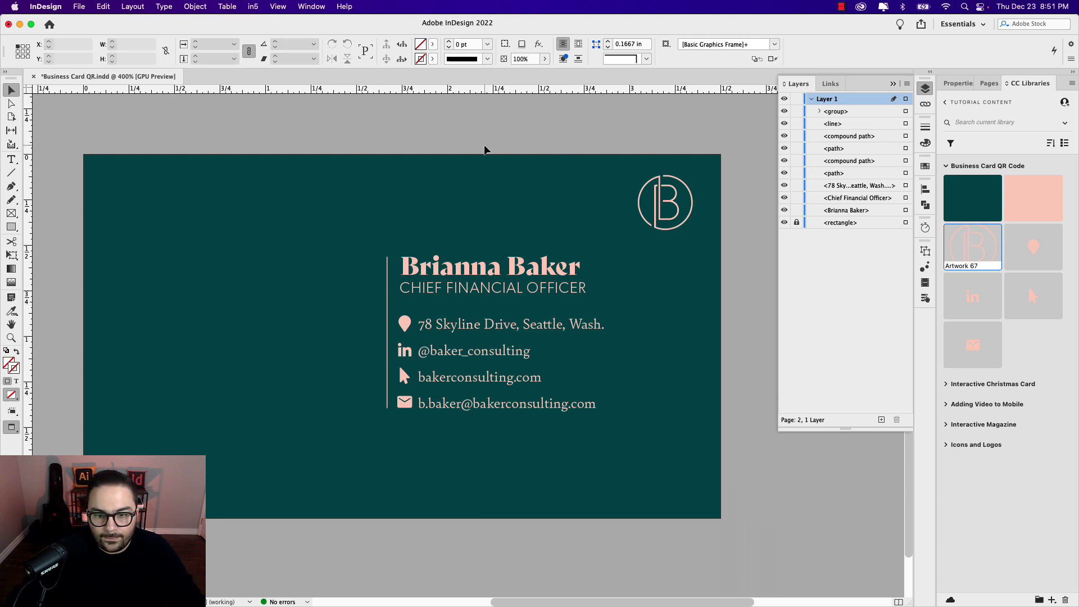
pyautogui.hscroll(-3, 484, 150)
pyautogui.scroll(1, 484, 149)
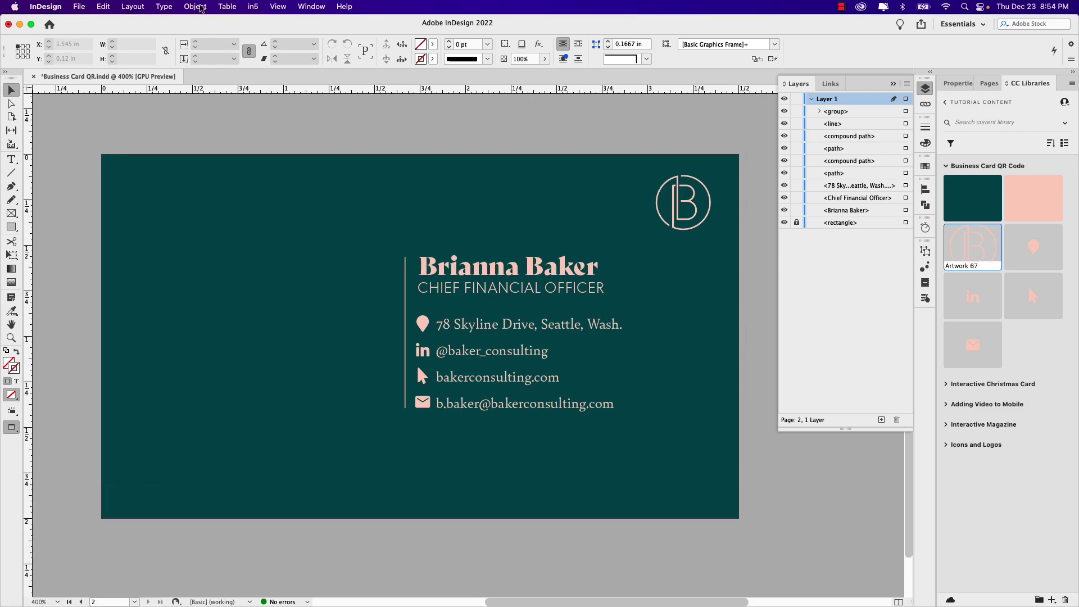
# Step: Start a new QR code and set its content type to Business Card (vCard)
pyautogui.click(196, 7)
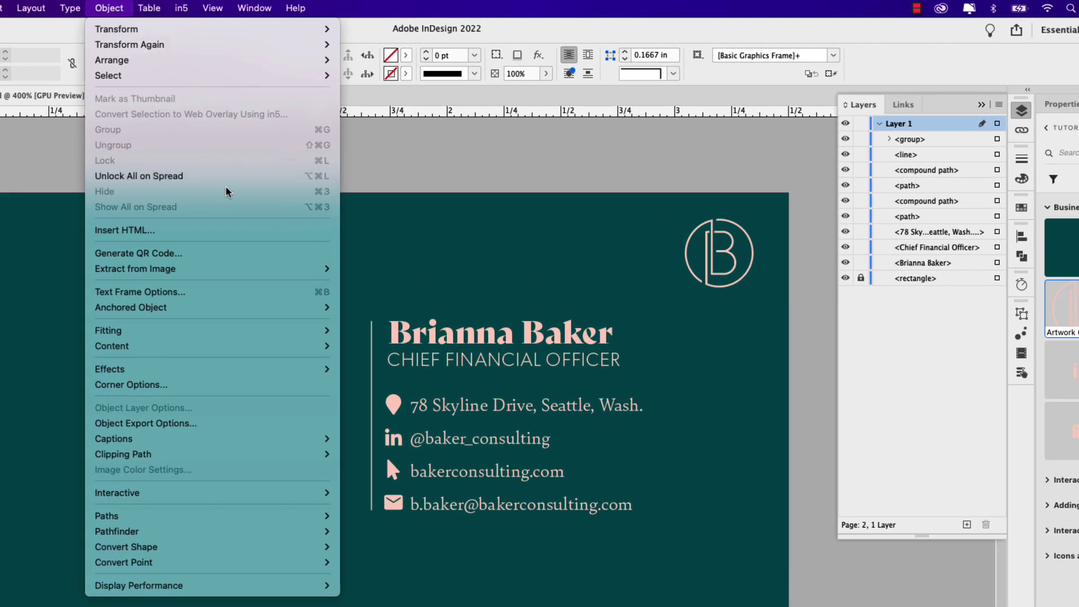
pyautogui.click(241, 259)
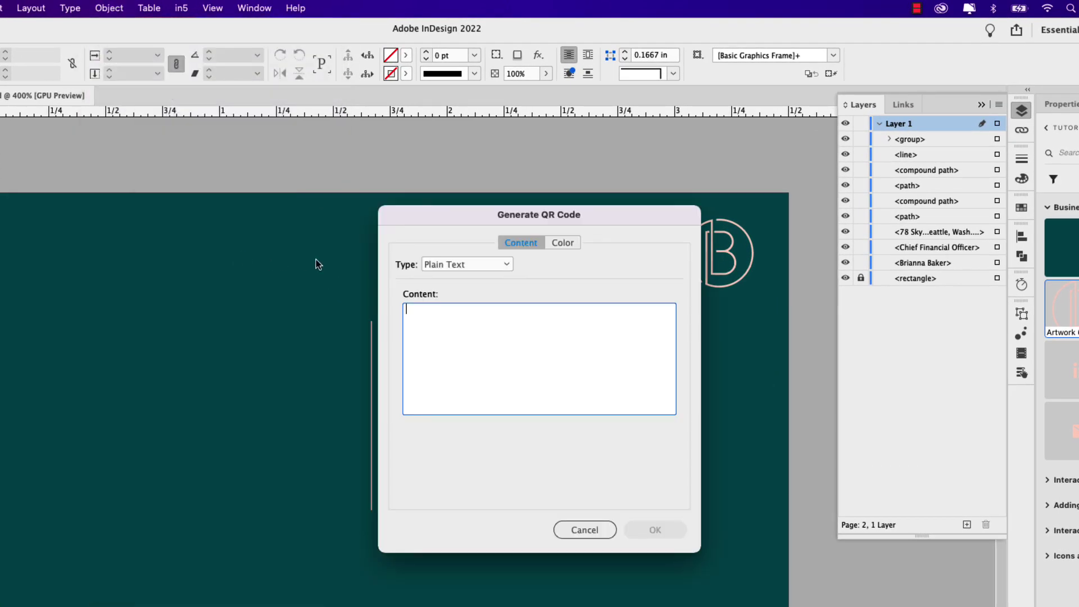
pyautogui.moveTo(258, 210); pyautogui.dragTo(101, 214)
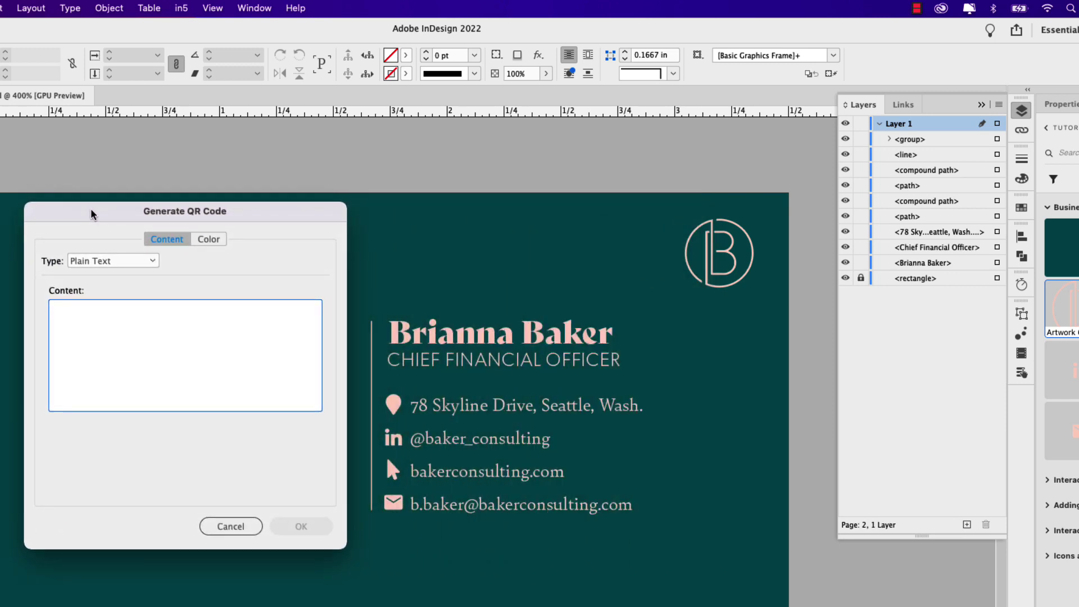
pyautogui.click(133, 264)
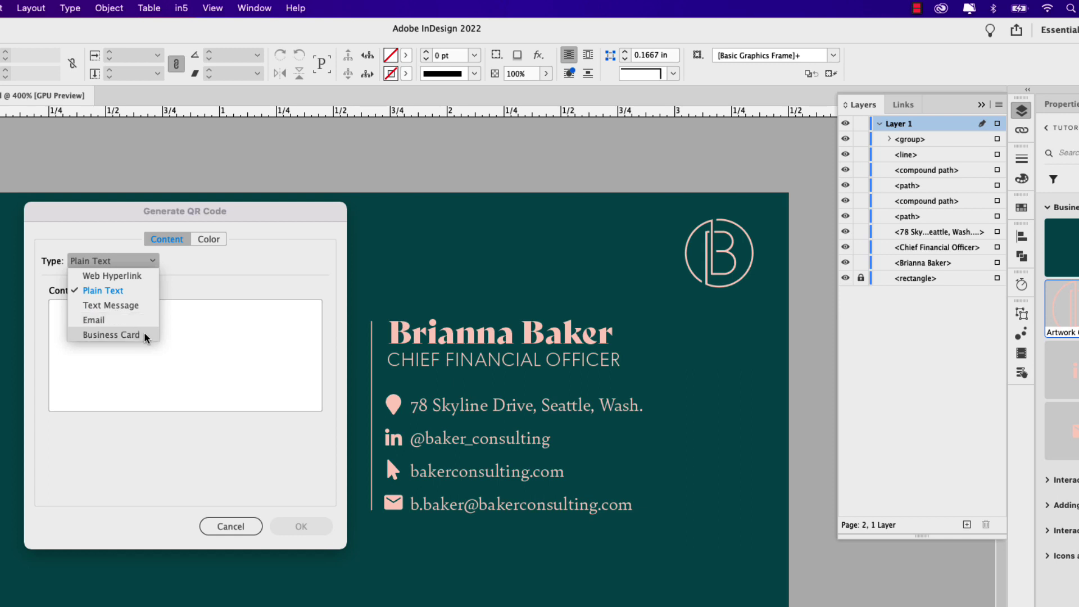
pyautogui.click(112, 336)
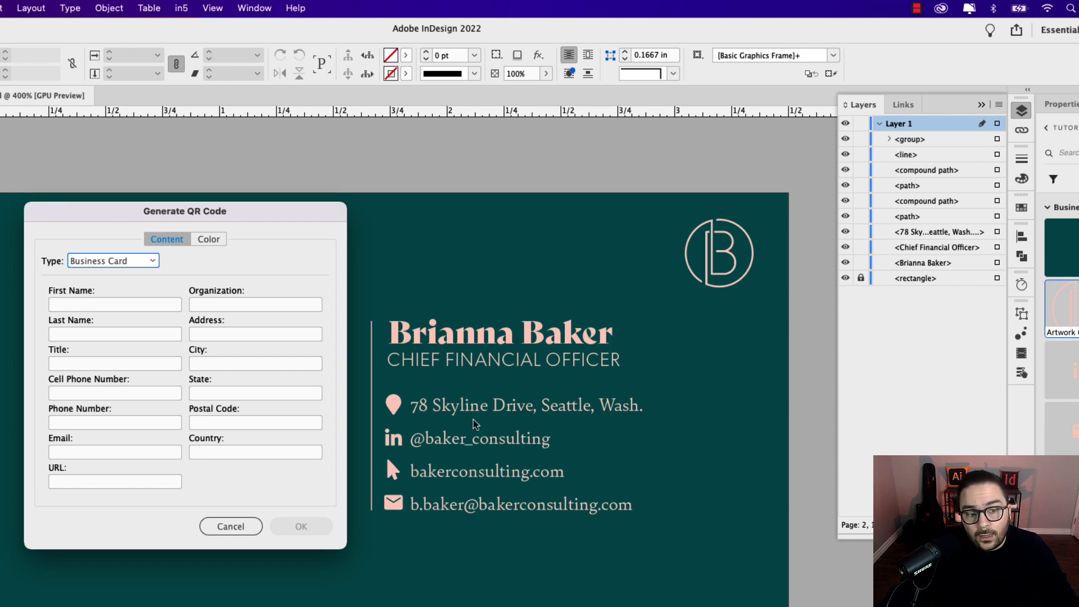
pyautogui.moveTo(250, 212); pyautogui.dragTo(254, 220)
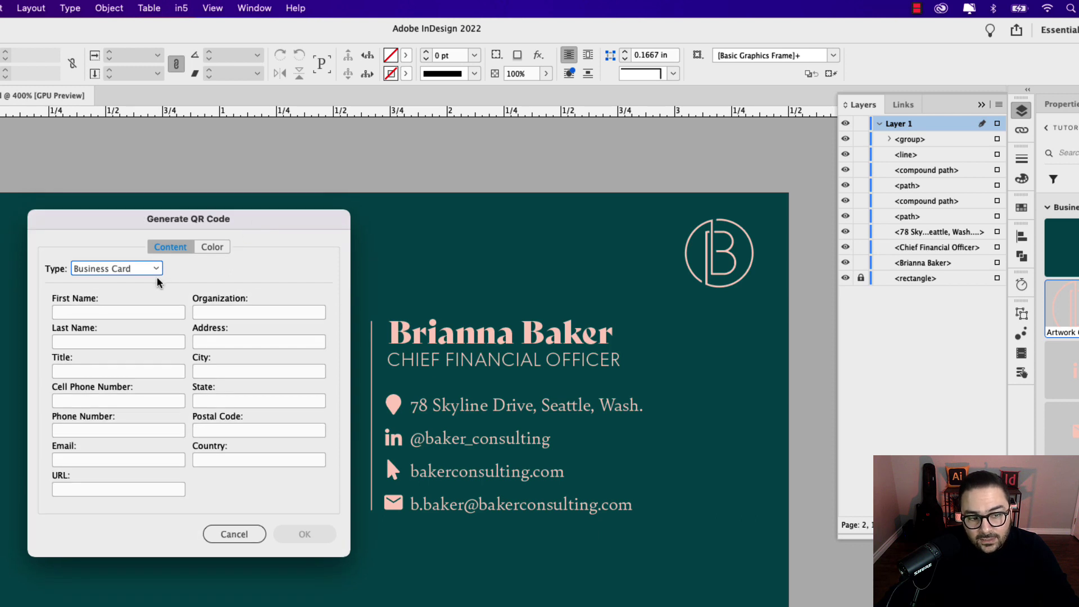
# Step: Enter the person's first name and the job title 'Chief Financial Officer'
pyautogui.click(81, 314)
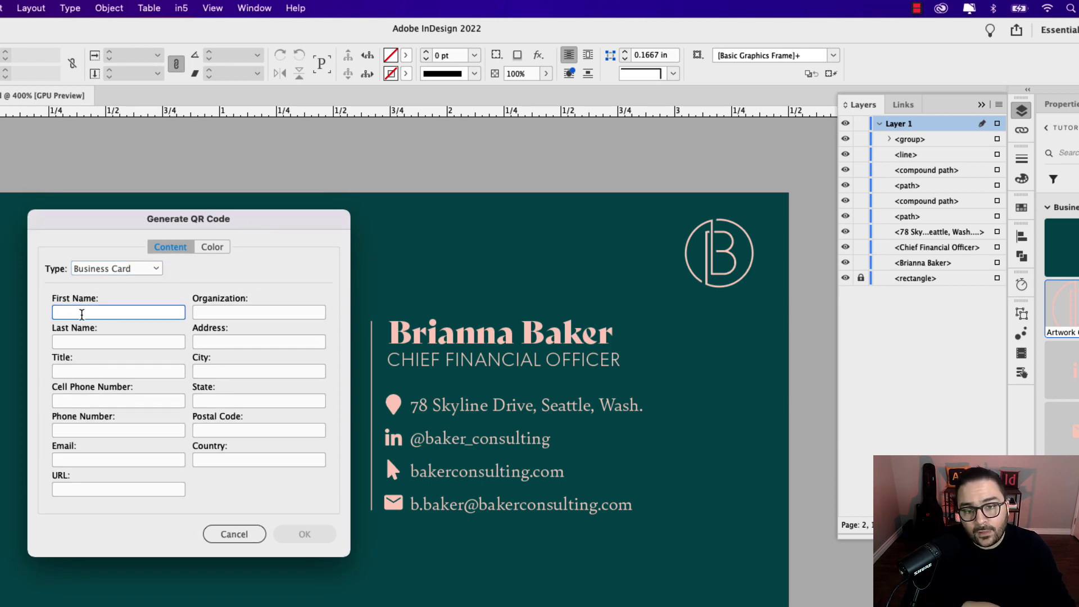
pyautogui.write('B')
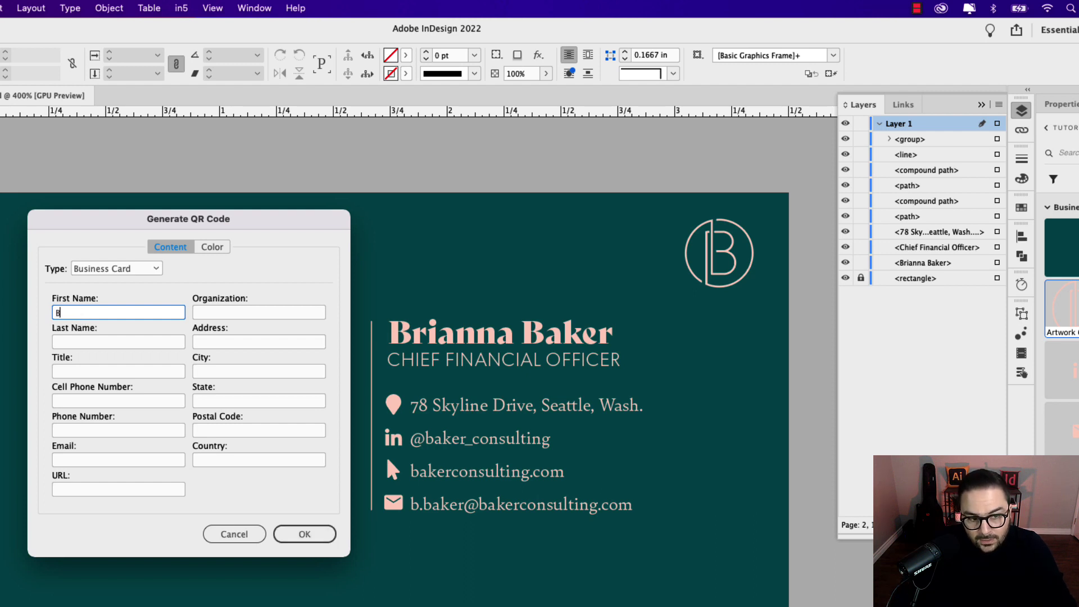
pyautogui.write('rianna')
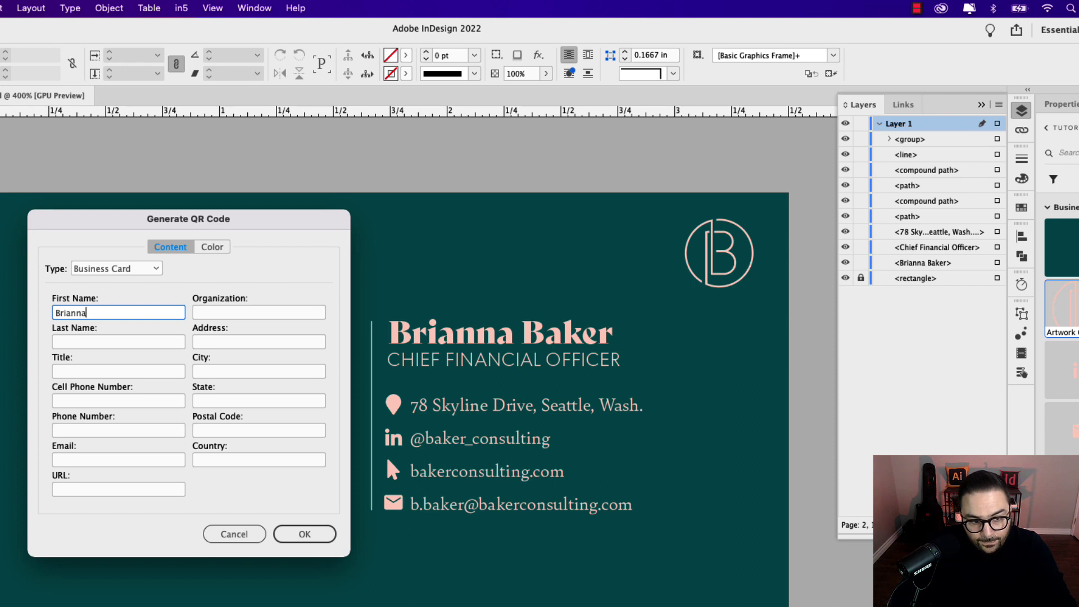
pyautogui.press('Tab')
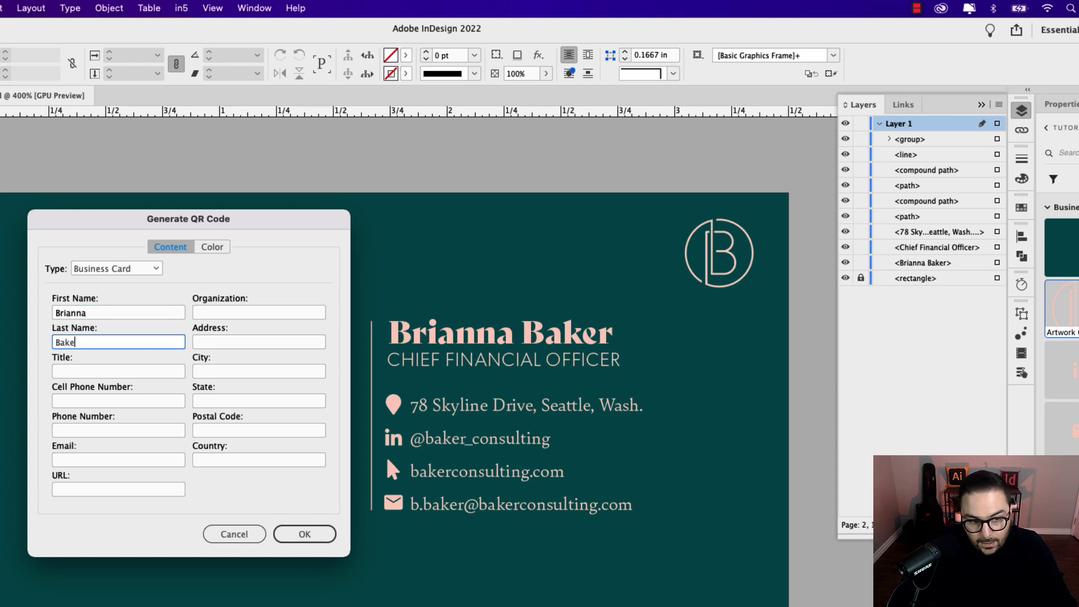
pyautogui.press('Tab')
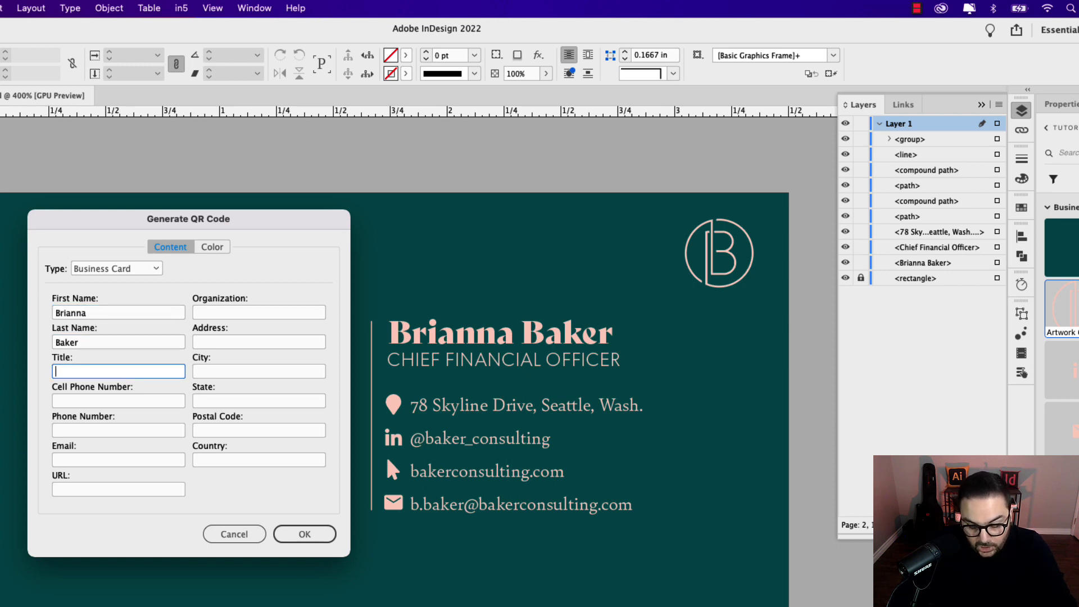
pyautogui.write('Chief Financi')
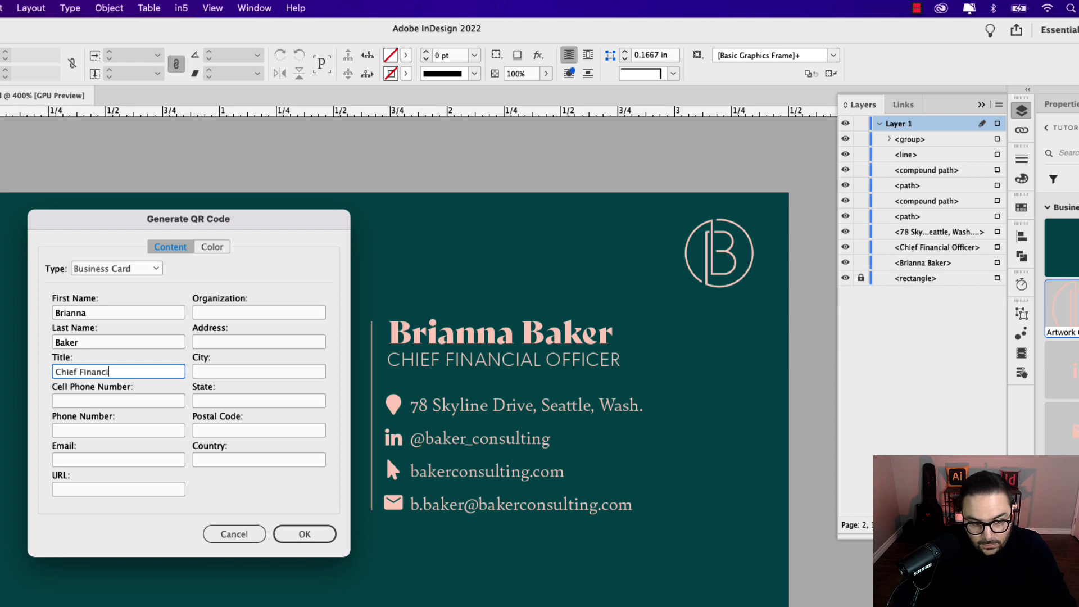
pyautogui.write('al Officer')
pyautogui.press('Tab')
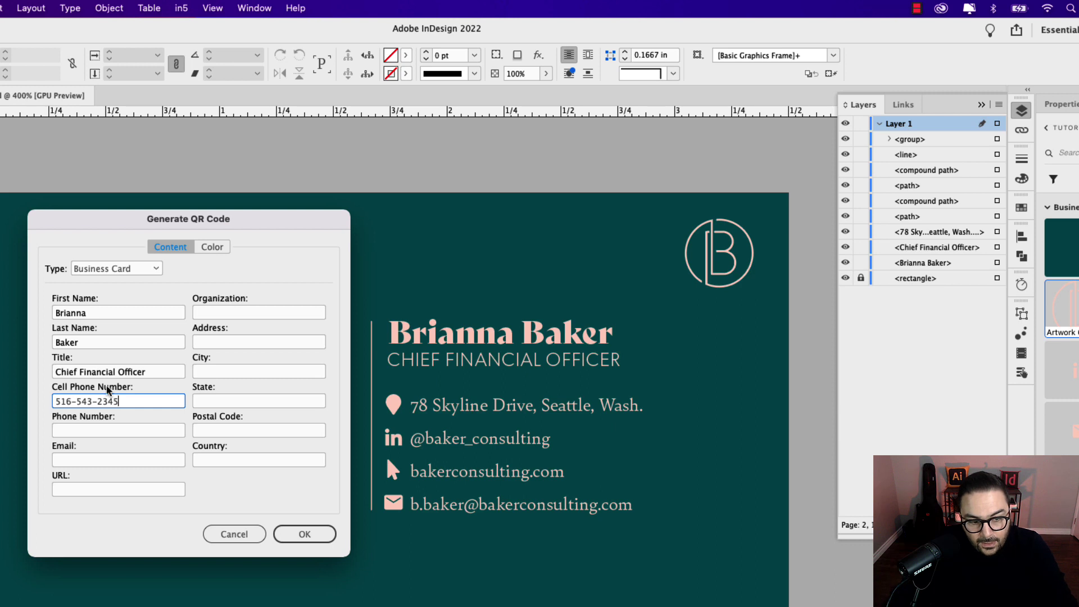
pyautogui.click(85, 436)
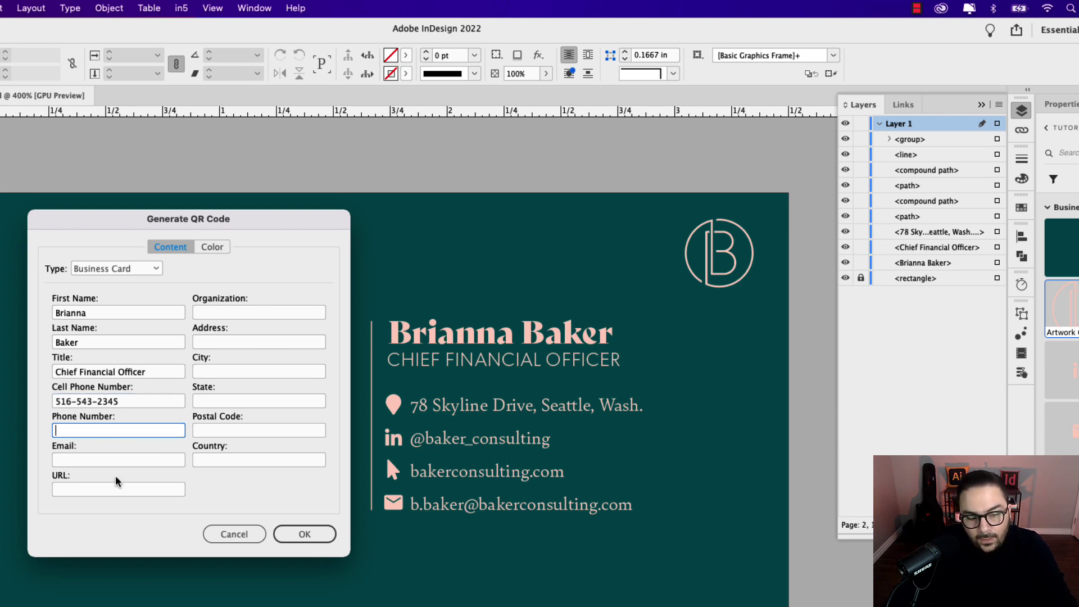
pyautogui.click(96, 464)
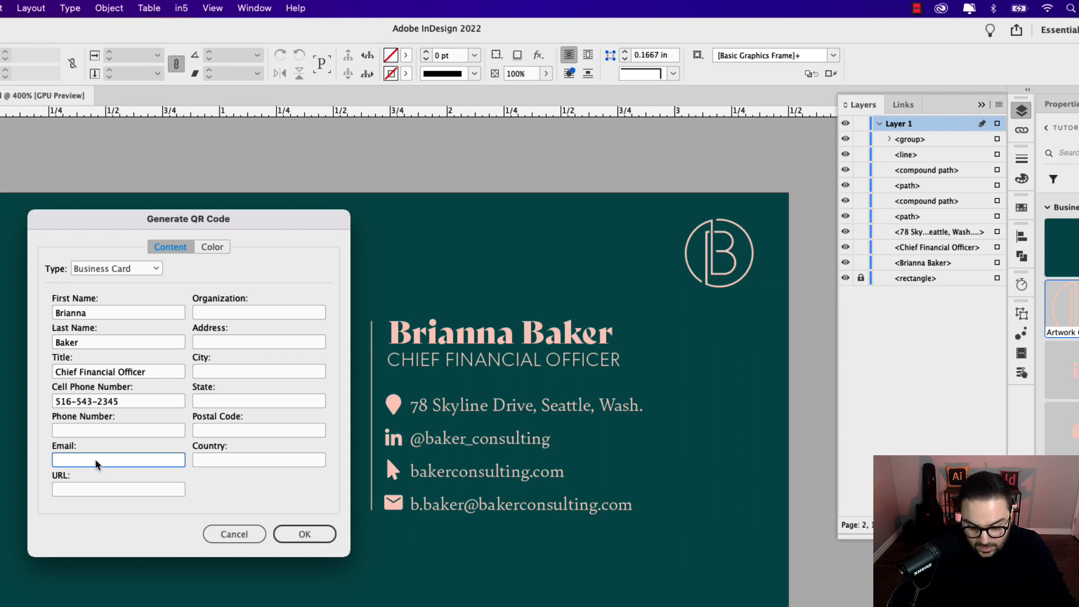
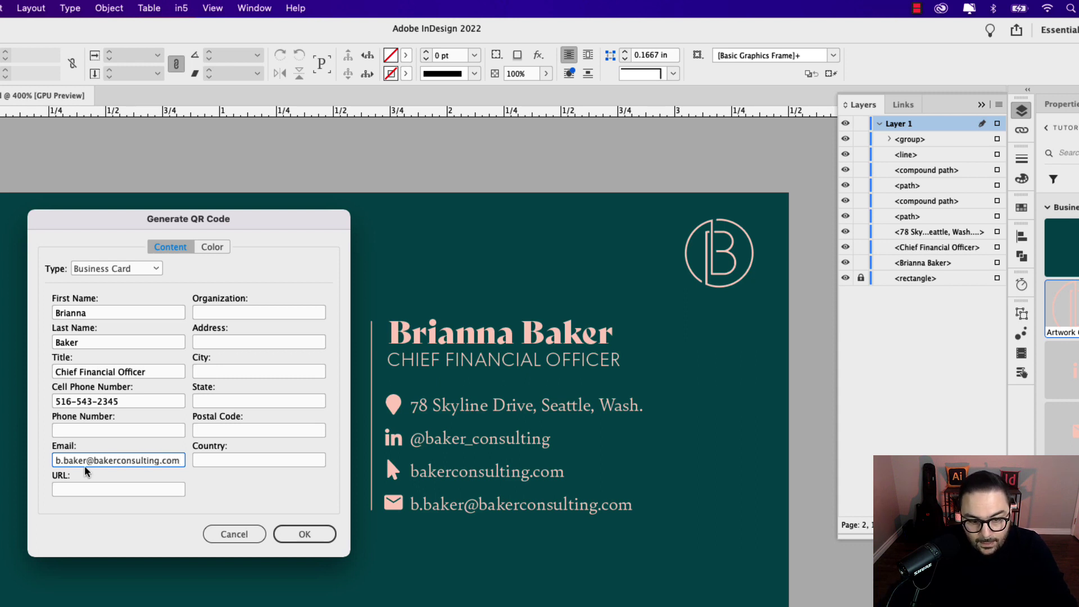
pyautogui.click(95, 491)
pyautogui.write('bakerconsulting')
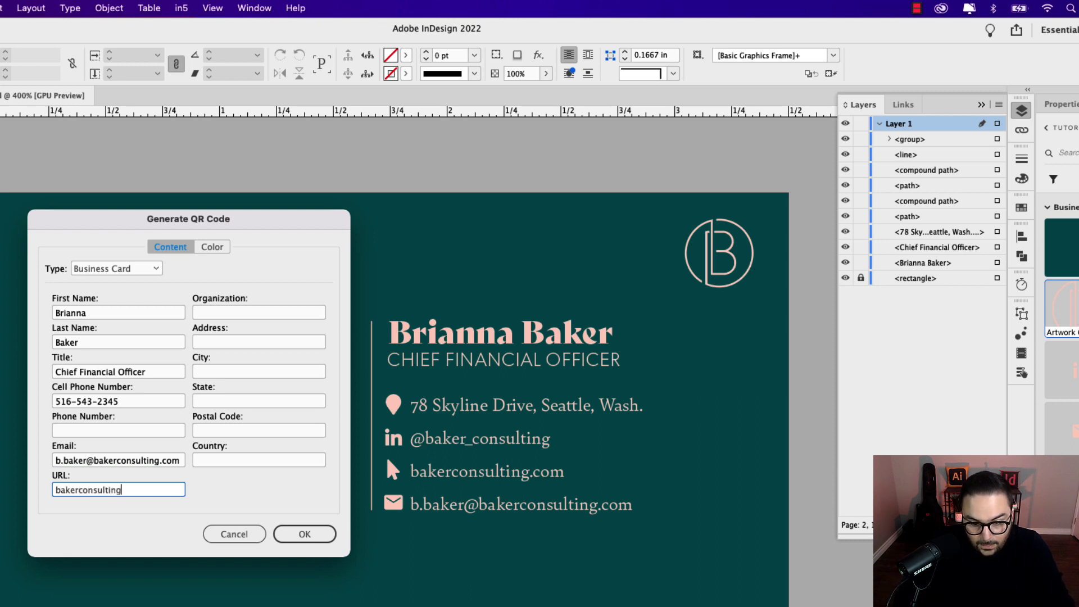
pyautogui.write('.com')
pyautogui.click(54, 490)
pyautogui.write('www.')
pyautogui.click(222, 314)
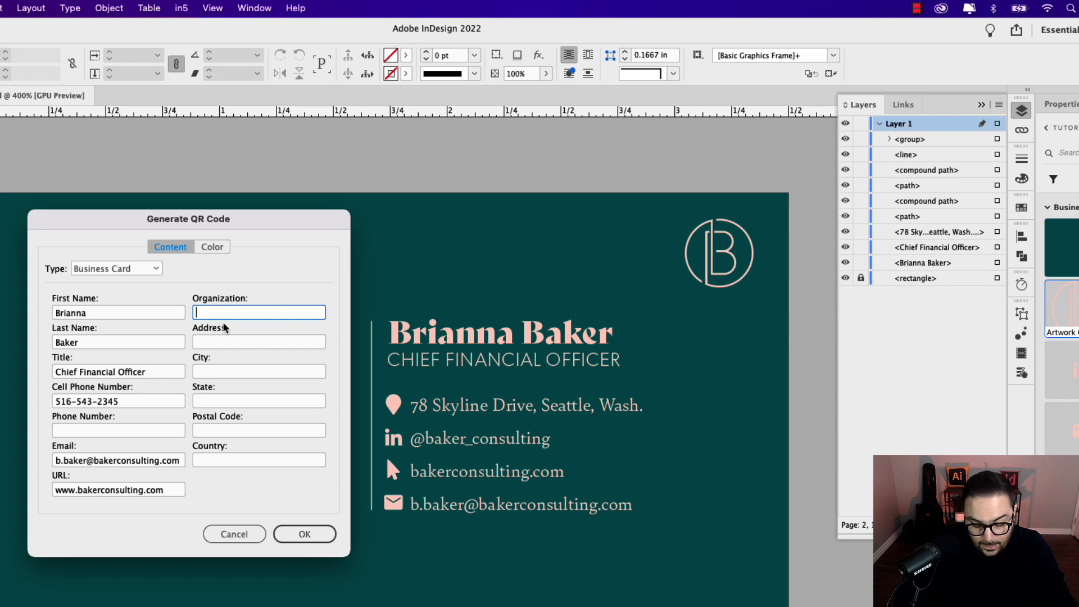
pyautogui.write('Baker & A')
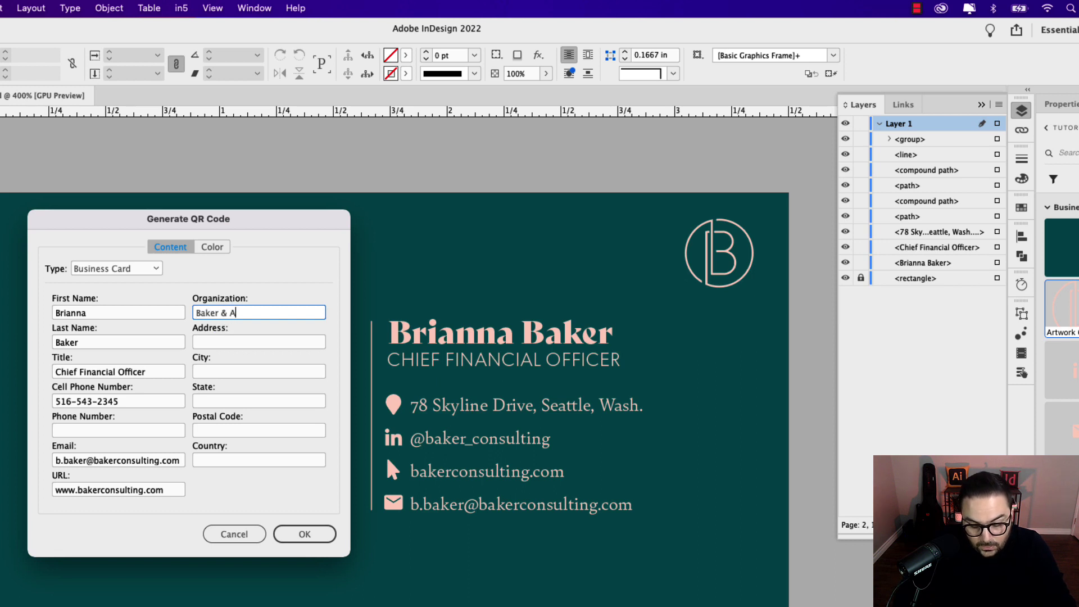
pyautogui.write('ssociate')
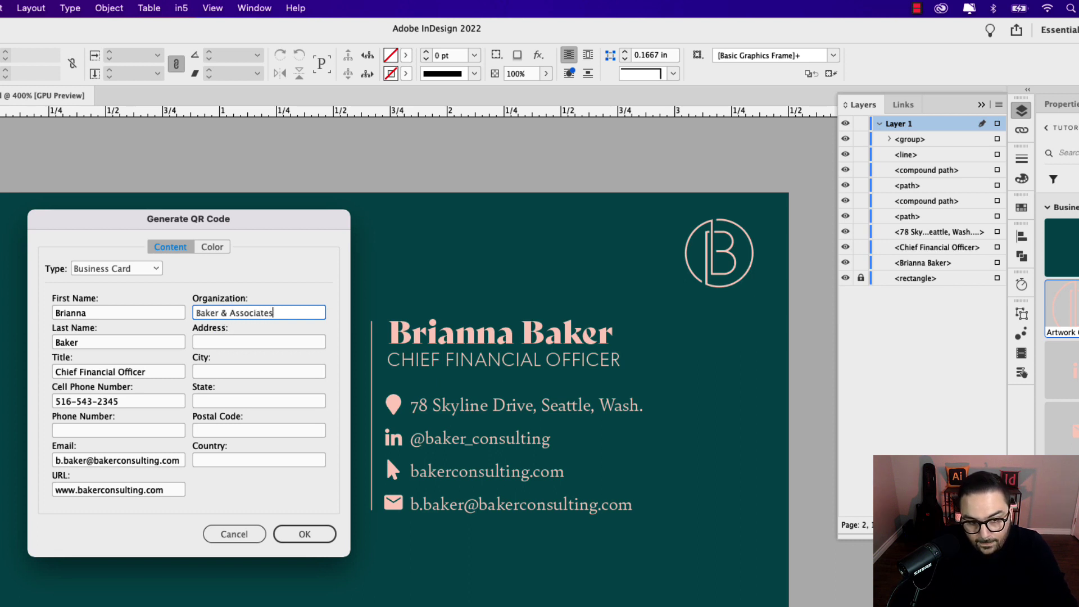
pyautogui.write('s')
# Step: Enter the street address, state Washington and country United States, leaving postal code blank
pyautogui.click(223, 342)
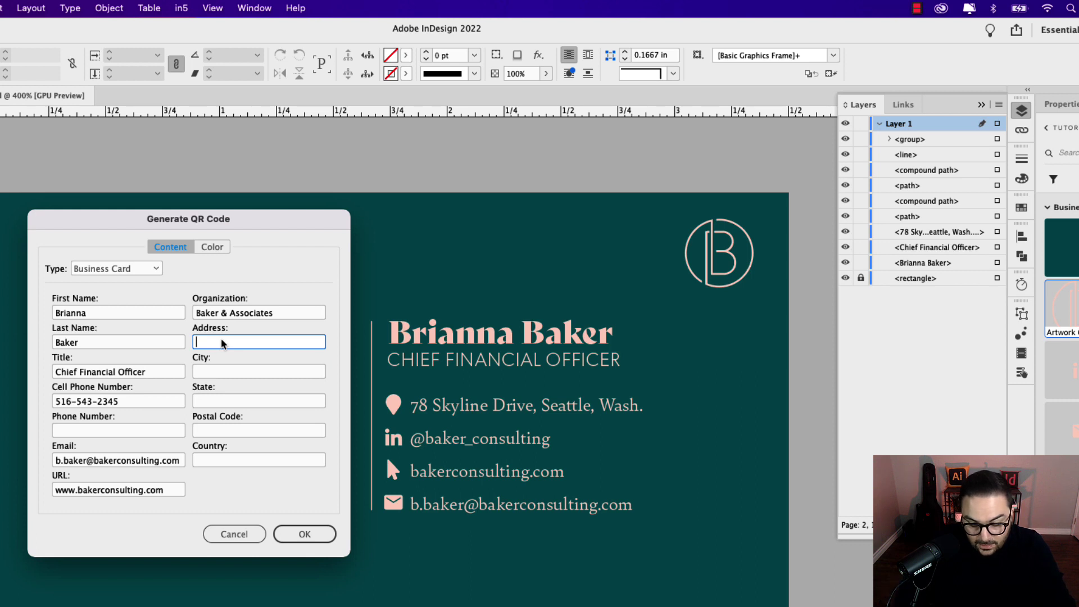
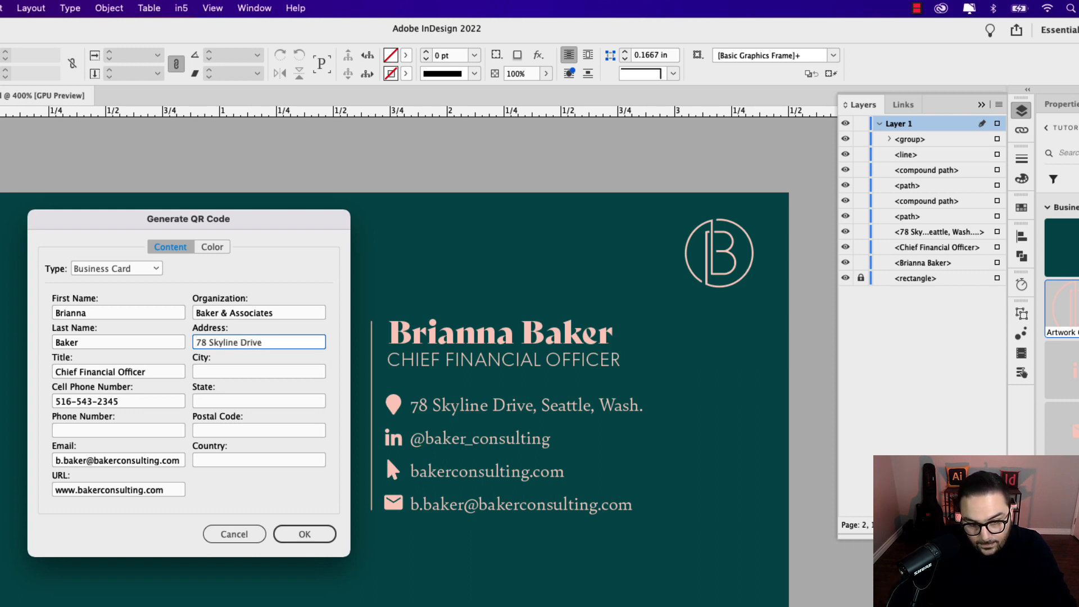
pyautogui.press('Tab')
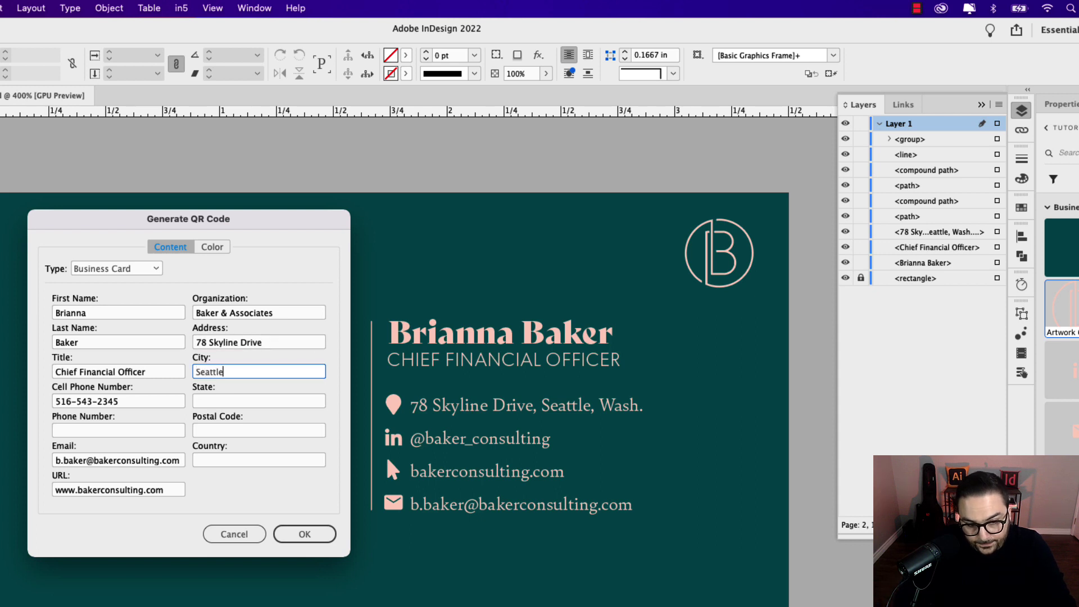
pyautogui.press('Tab')
pyautogui.write('Washington')
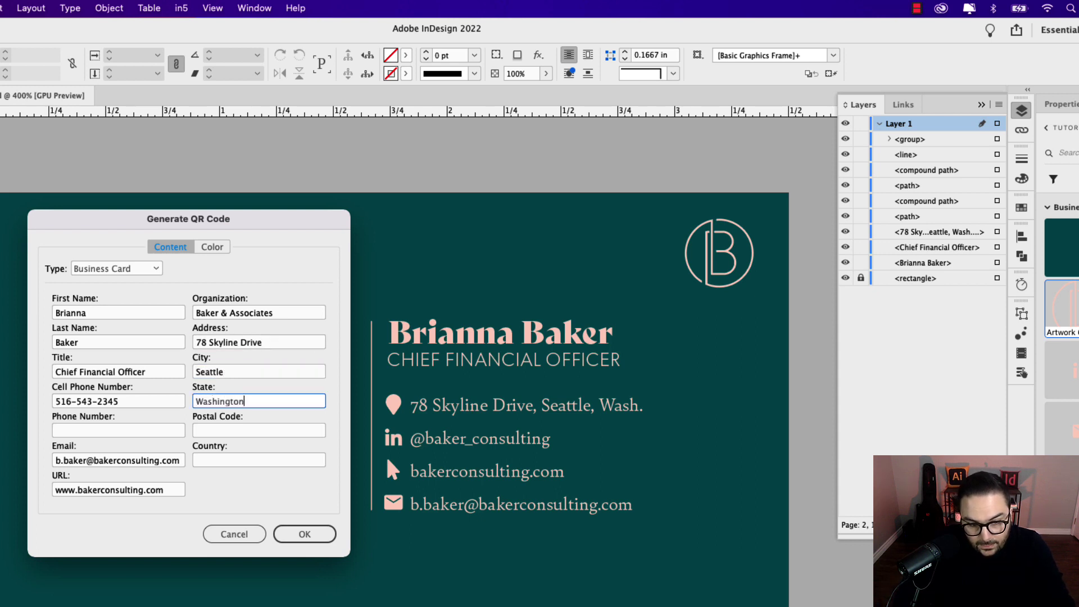
pyautogui.press('Tab')
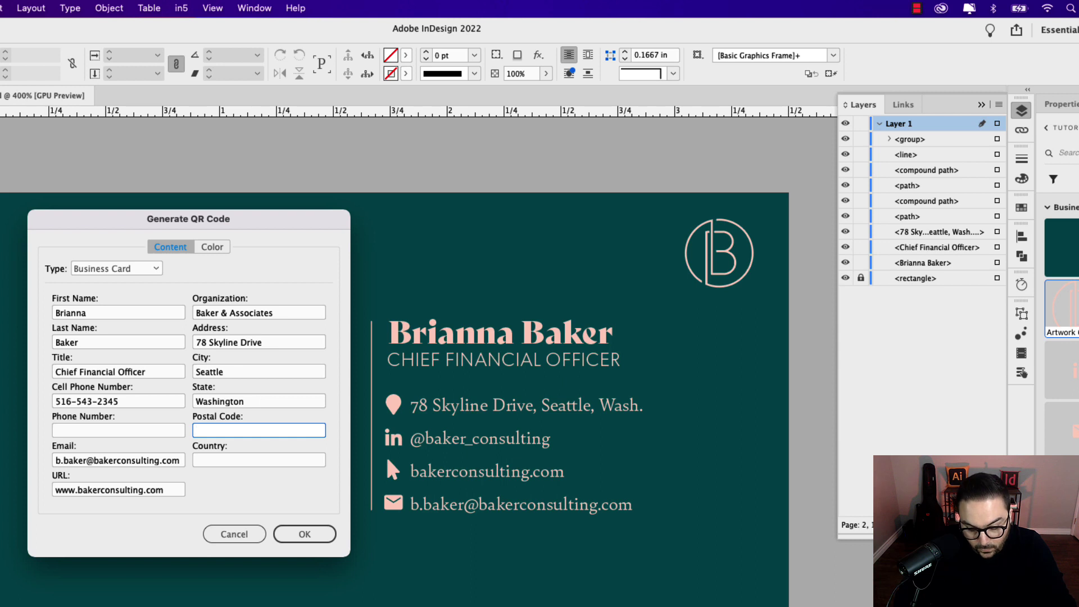
pyautogui.press('Tab')
pyautogui.write('United States')
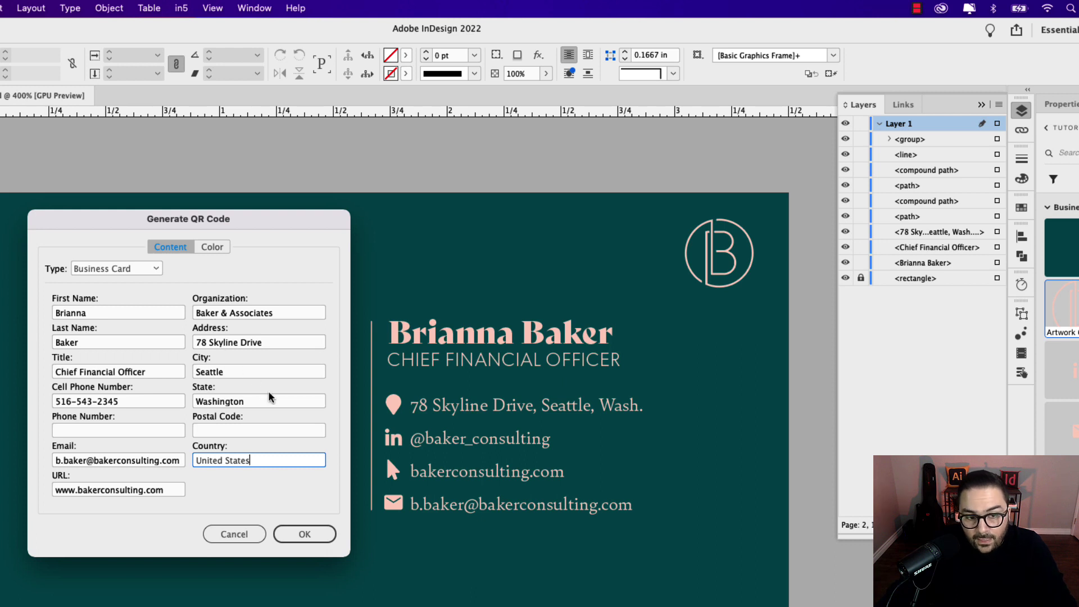
# Step: Colour the QR code with the C=0 M=20 Y=17 K=0 tan swatch and generate it
pyautogui.click(214, 248)
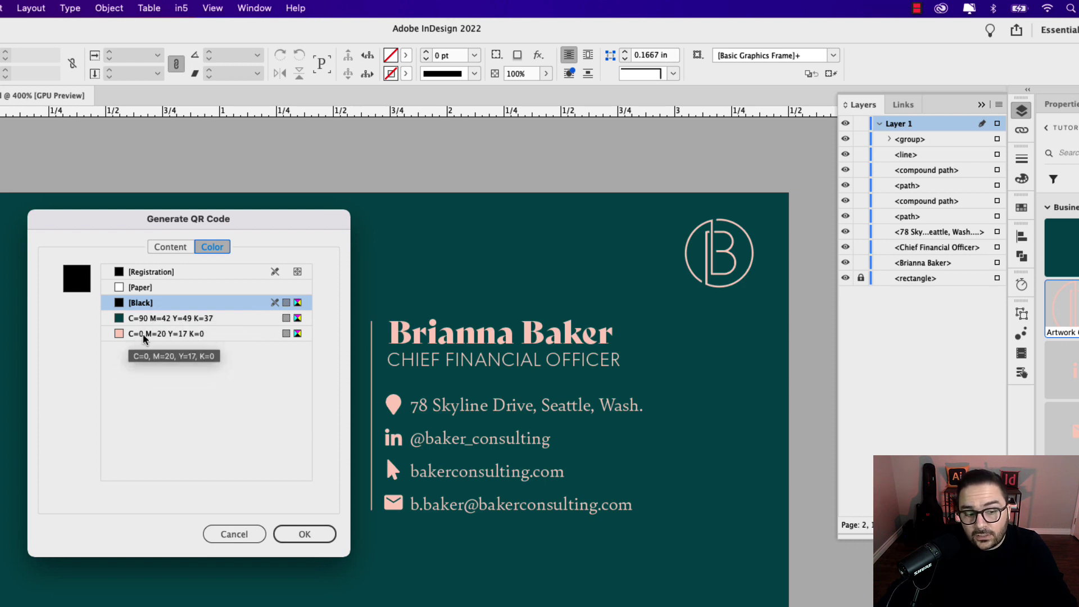
pyautogui.click(182, 340)
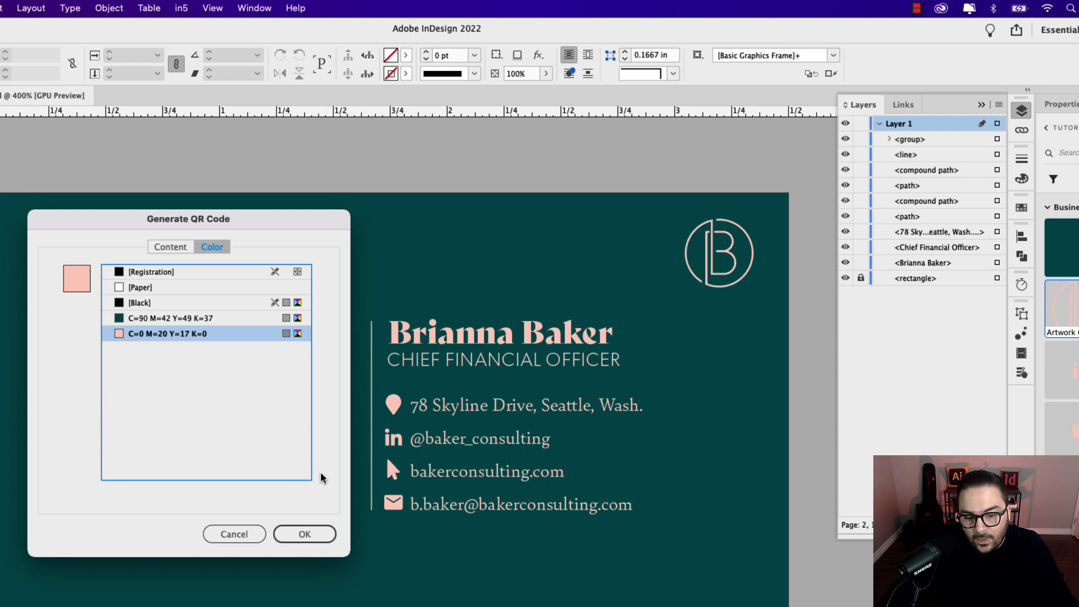
pyautogui.click(304, 534)
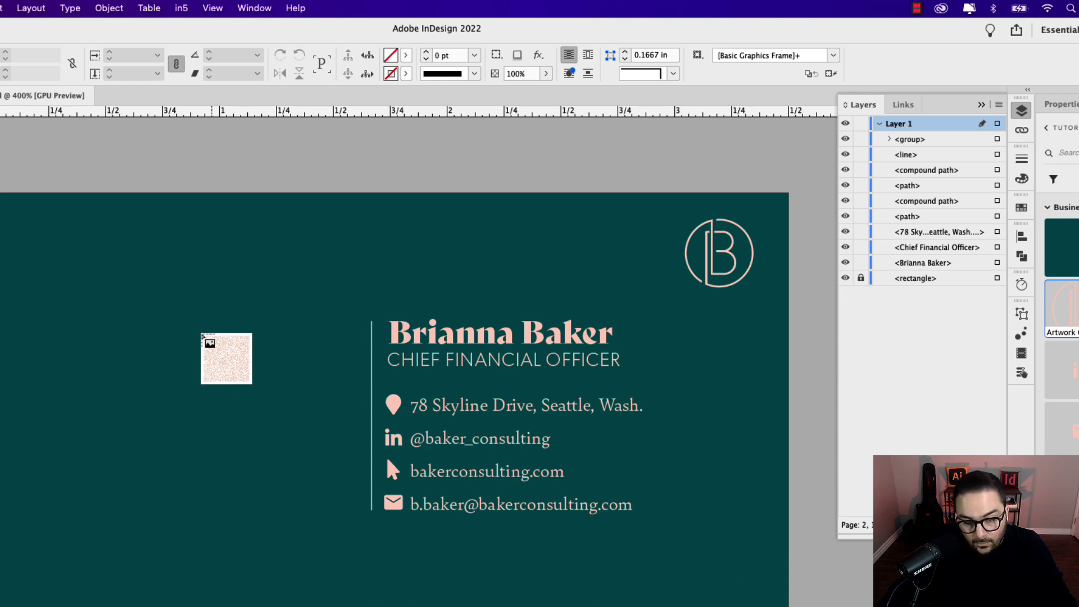
# Step: Place the QR code as a square frame left of the divider, nudged slightly right
pyautogui.press('w')
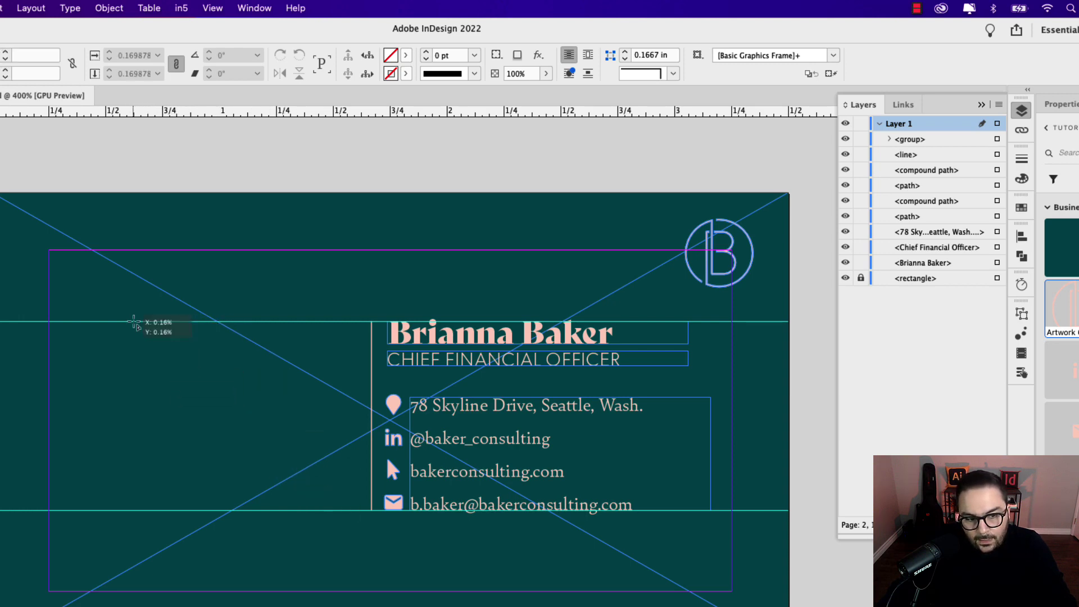
pyautogui.moveTo(132, 321); pyautogui.dragTo(322, 504)
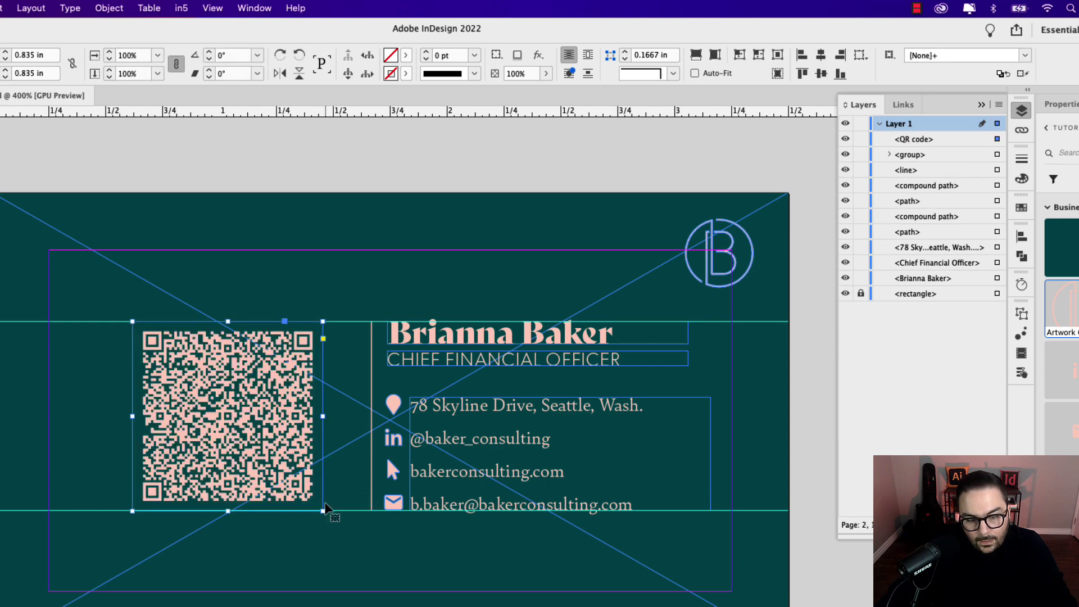
pyautogui.press('Right')
pyautogui.press('Right')
pyautogui.press('Right')
pyautogui.press('Right')
pyautogui.press('Right')
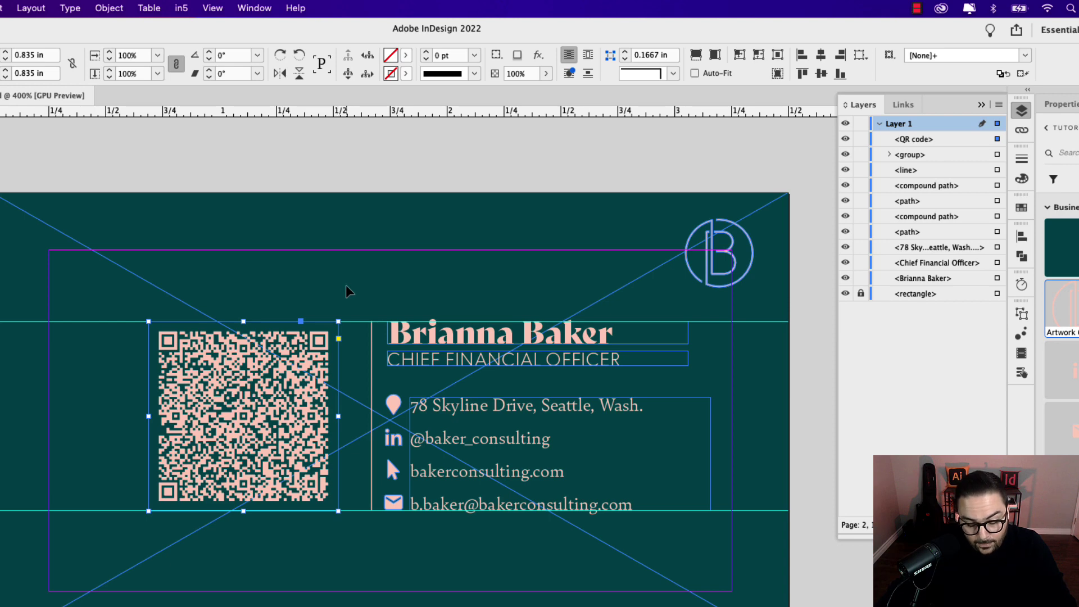
# Step: Set the vertical divider's stroke weight to 0.1 pt and shift it slightly left
pyautogui.press('w')
pyautogui.click(794, 375)
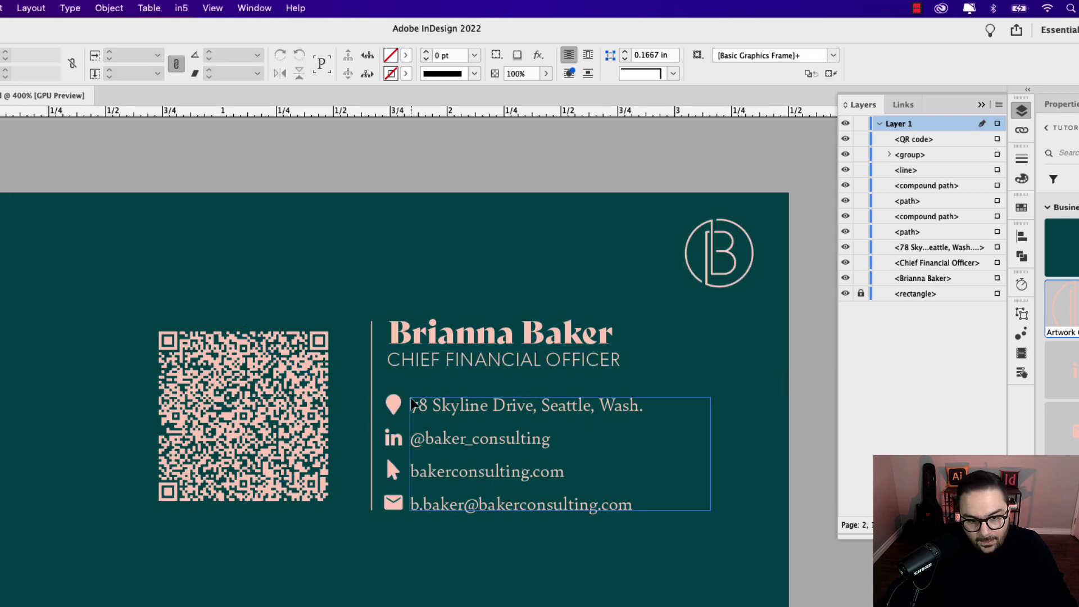
pyautogui.click(366, 378)
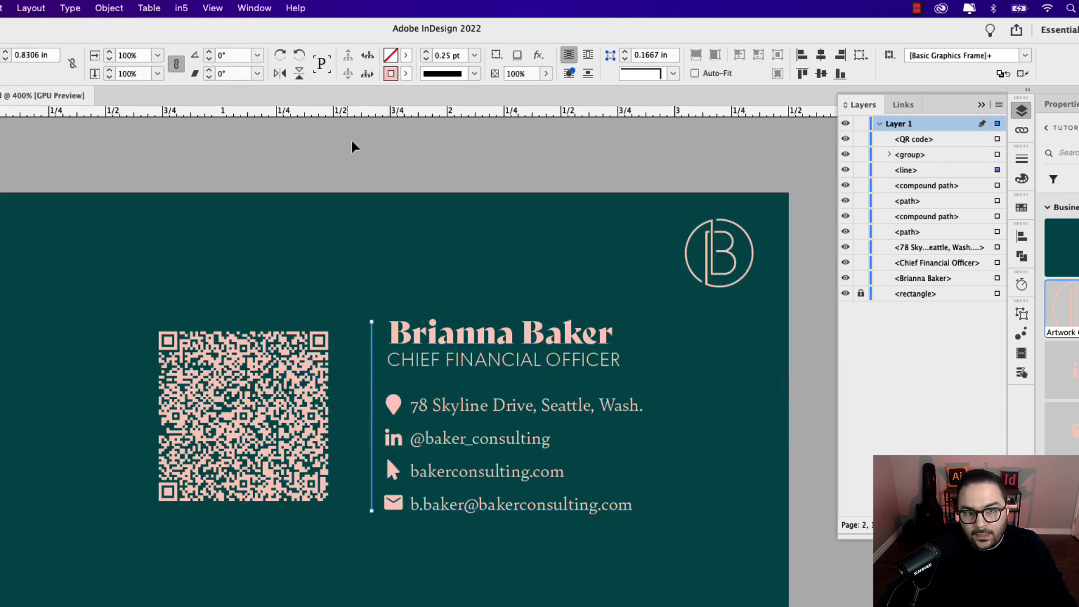
pyautogui.moveTo(458, 57); pyautogui.dragTo(436, 55)
pyautogui.write('0.1')
pyautogui.press('Tab')
pyautogui.click(814, 330)
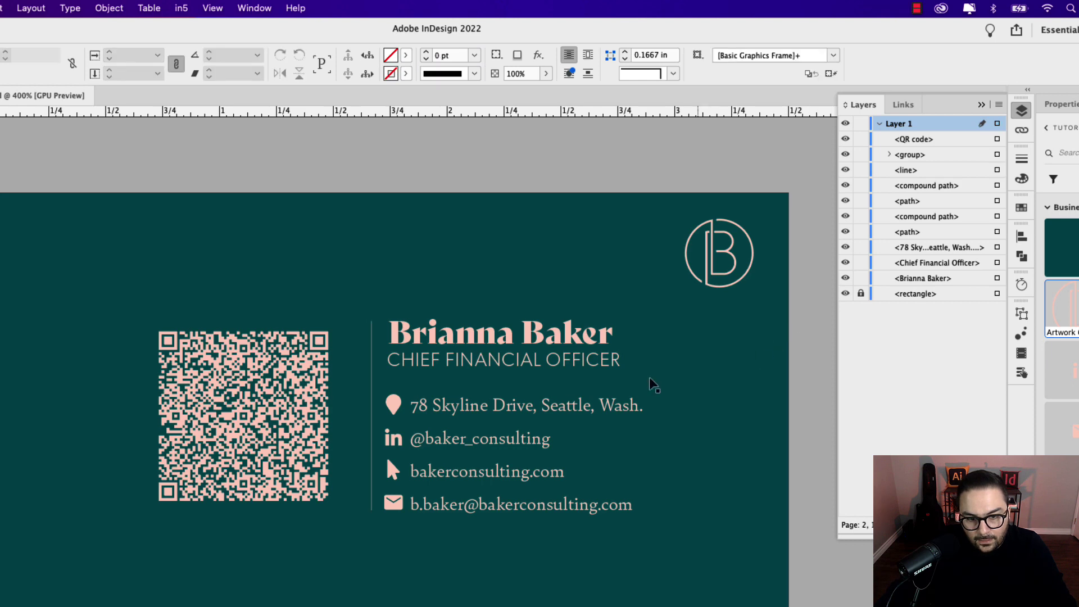
pyautogui.moveTo(373, 407); pyautogui.dragTo(369, 407)
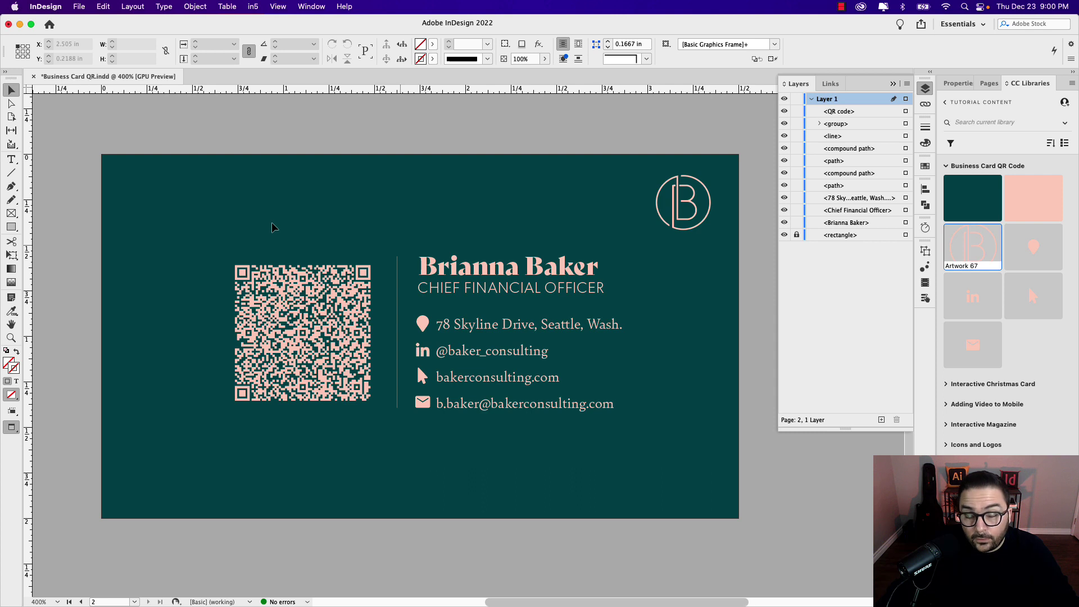
# Step: Move the QR code, divider and text together slightly lower and further left
pyautogui.moveTo(272, 226); pyautogui.dragTo(588, 445)
pyautogui.press('w')
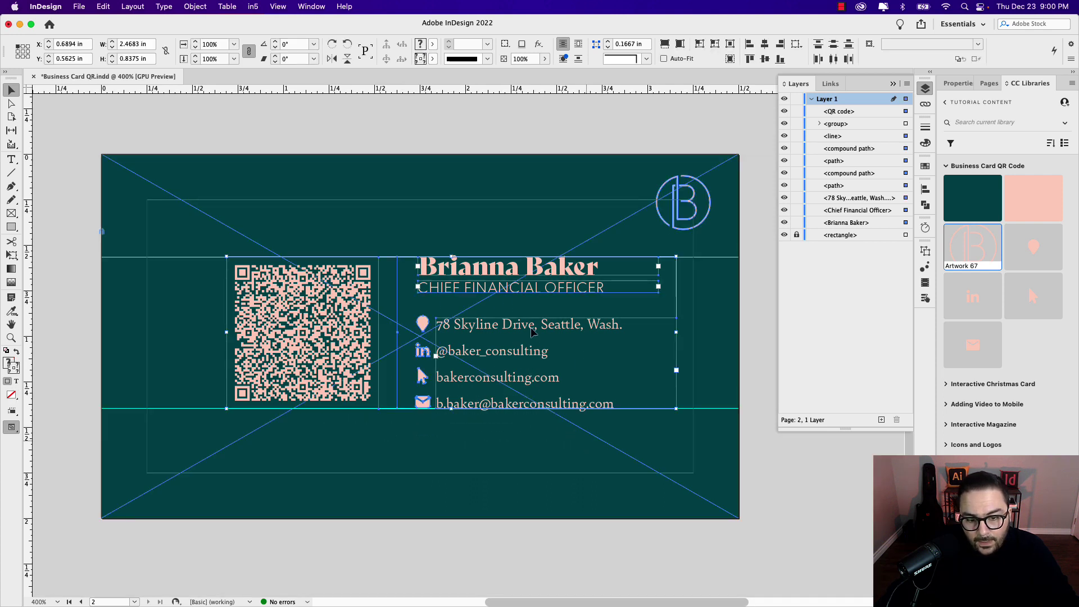
pyautogui.moveTo(533, 332); pyautogui.dragTo(533, 336)
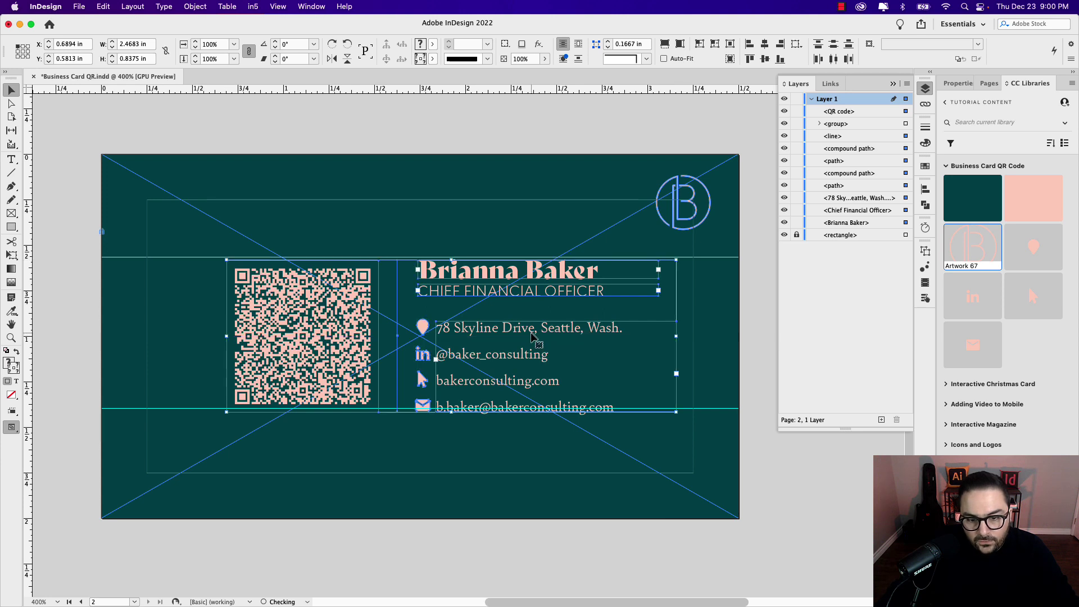
pyautogui.moveTo(608, 336); pyautogui.dragTo(575, 336)
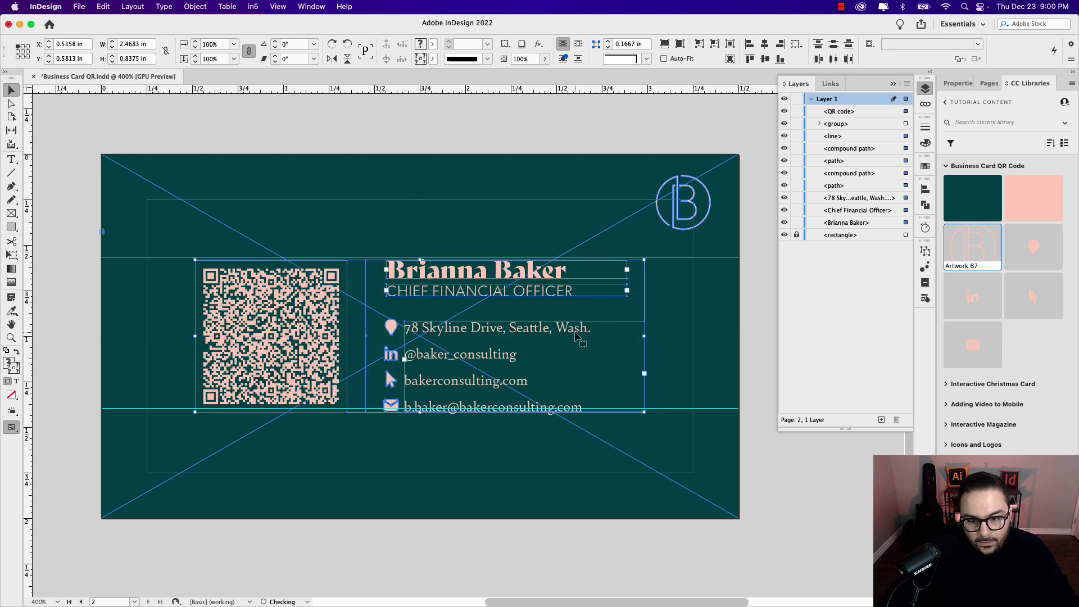
pyautogui.click(726, 338)
pyautogui.press('w')
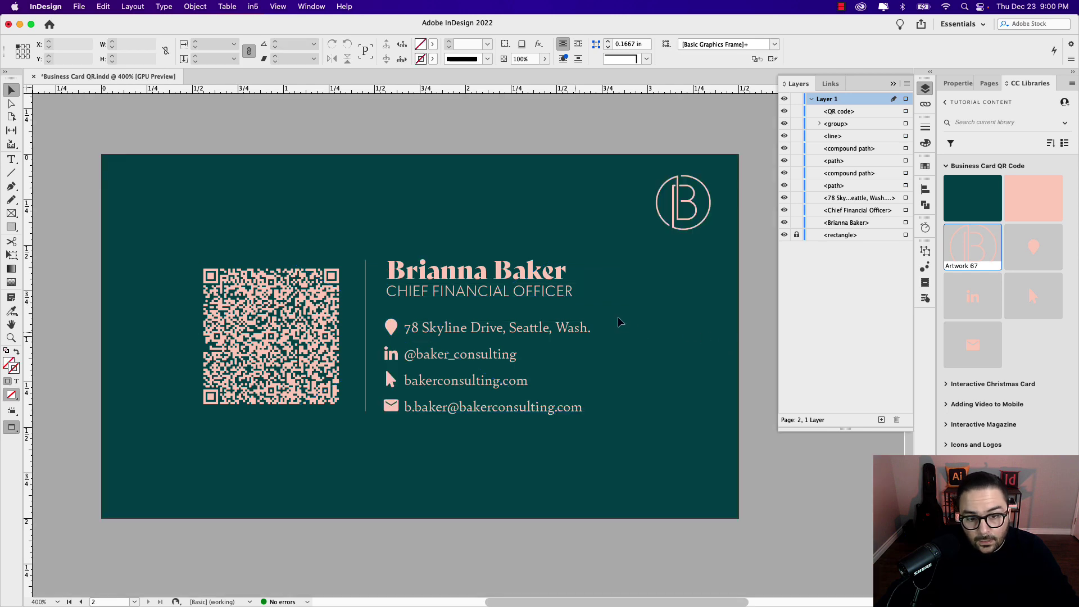
# Step: Shrink the QR code to a 0.735 in square and reposition it away from the divider
pyautogui.press('super+minus')
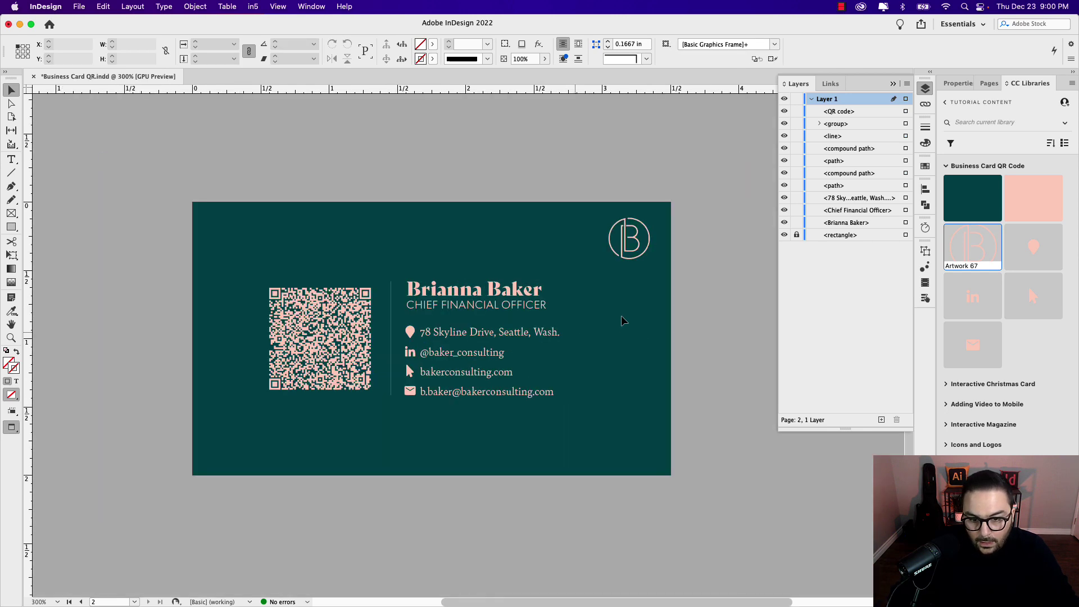
pyautogui.click(306, 302)
pyautogui.moveTo(263, 282); pyautogui.dragTo(279, 294)
pyautogui.moveTo(361, 376); pyautogui.dragTo(358, 366)
pyautogui.click(388, 281)
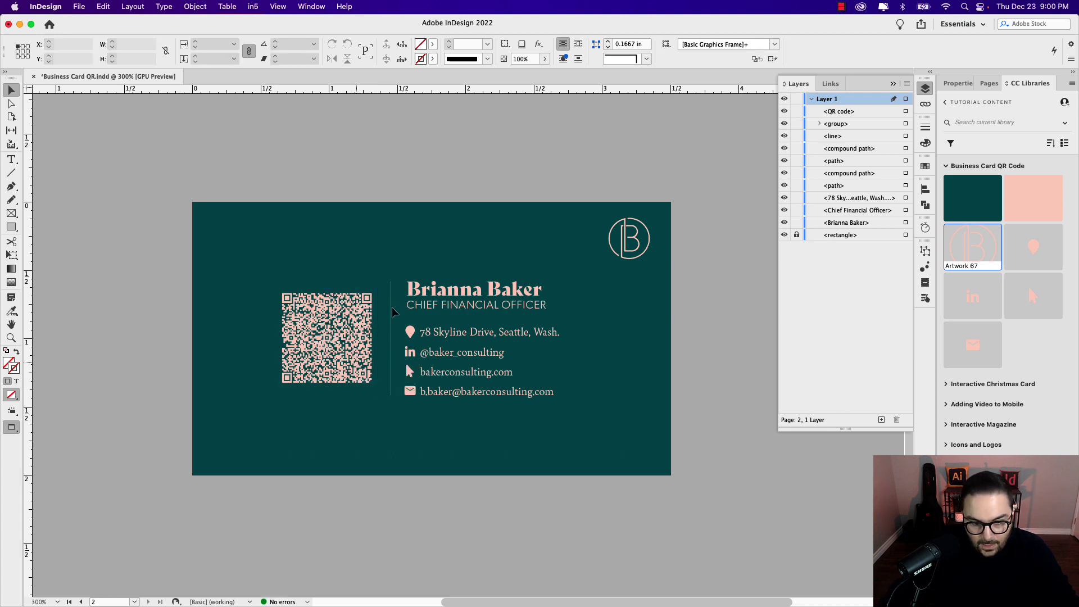
pyautogui.click(409, 379)
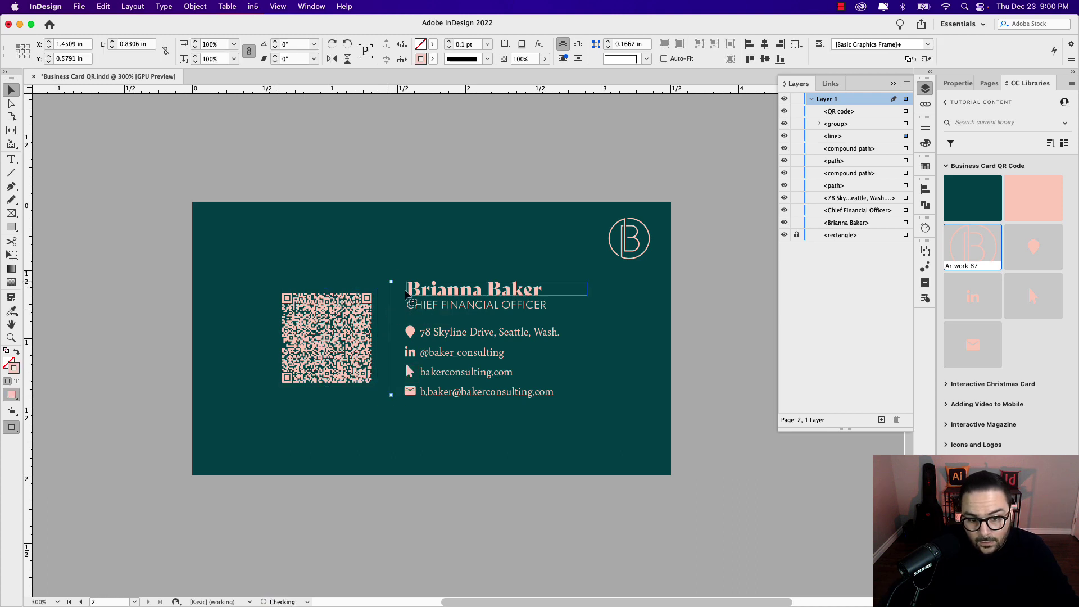
pyautogui.click(484, 239)
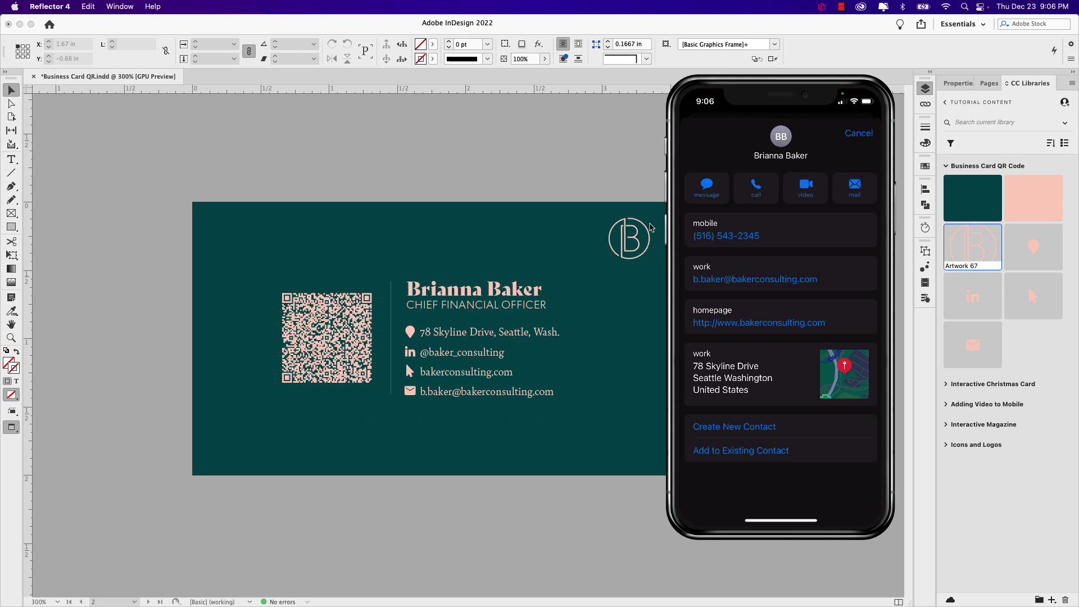
# Step: Return to InDesign and select the QR code on the card
pyautogui.click(355, 315)
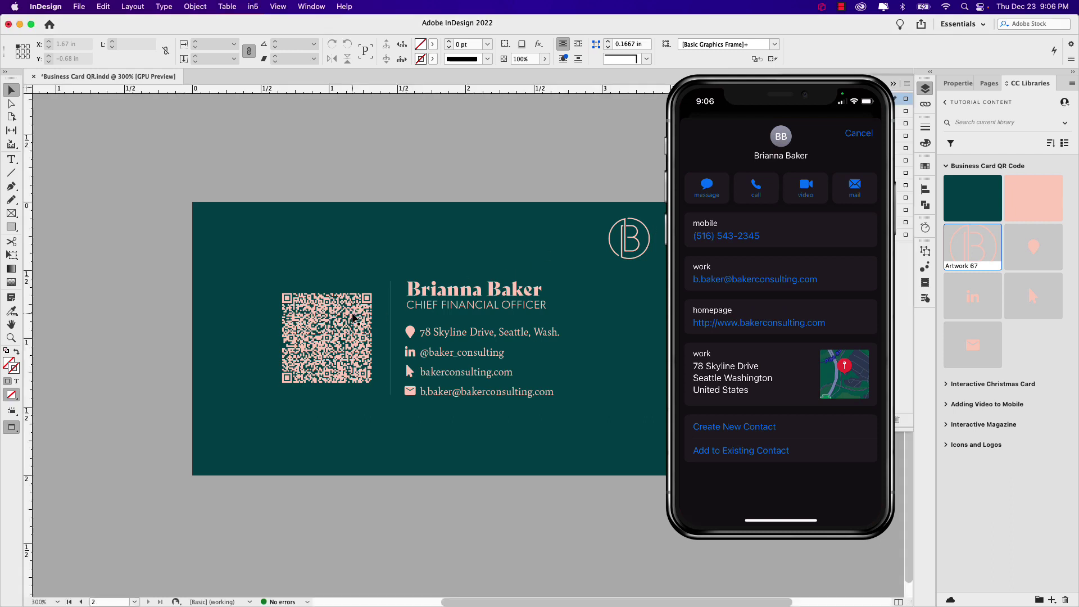
pyautogui.click(342, 320)
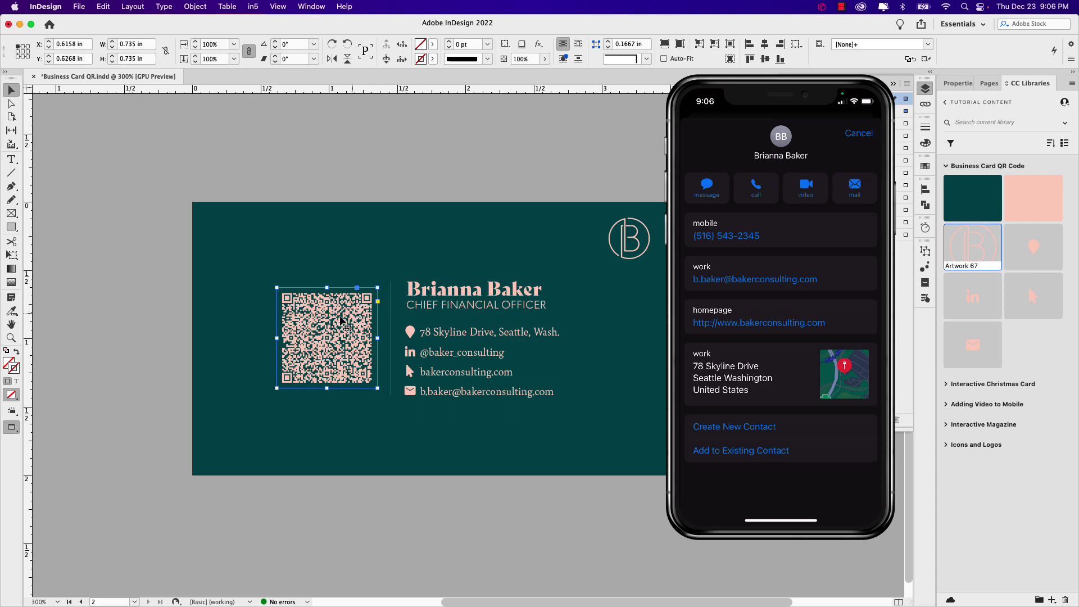
# Step: Open Edit QR Code from the QR code's context menu and move the dialog aside
pyautogui.rightClick(341, 321)
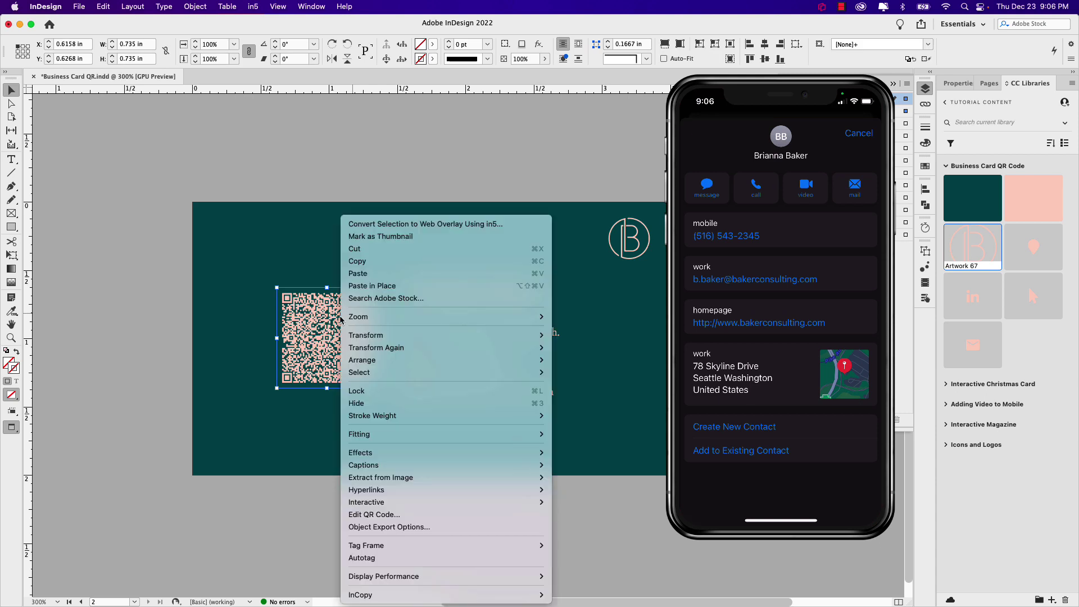
pyautogui.moveTo(405, 483)
pyautogui.click(428, 516)
pyautogui.moveTo(280, 178); pyautogui.dragTo(472, 155)
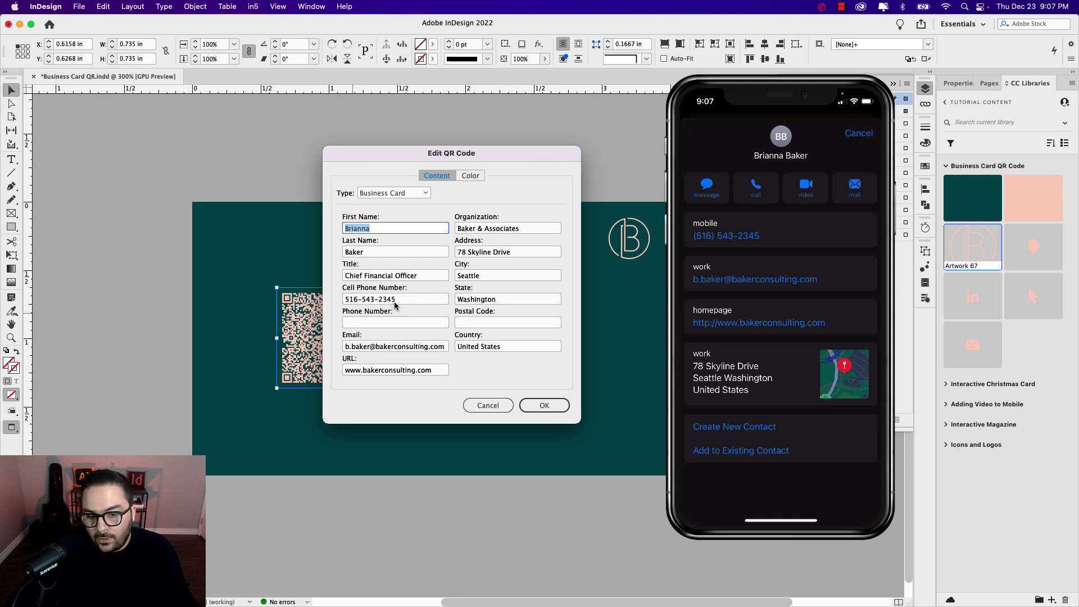
pyautogui.click(535, 407)
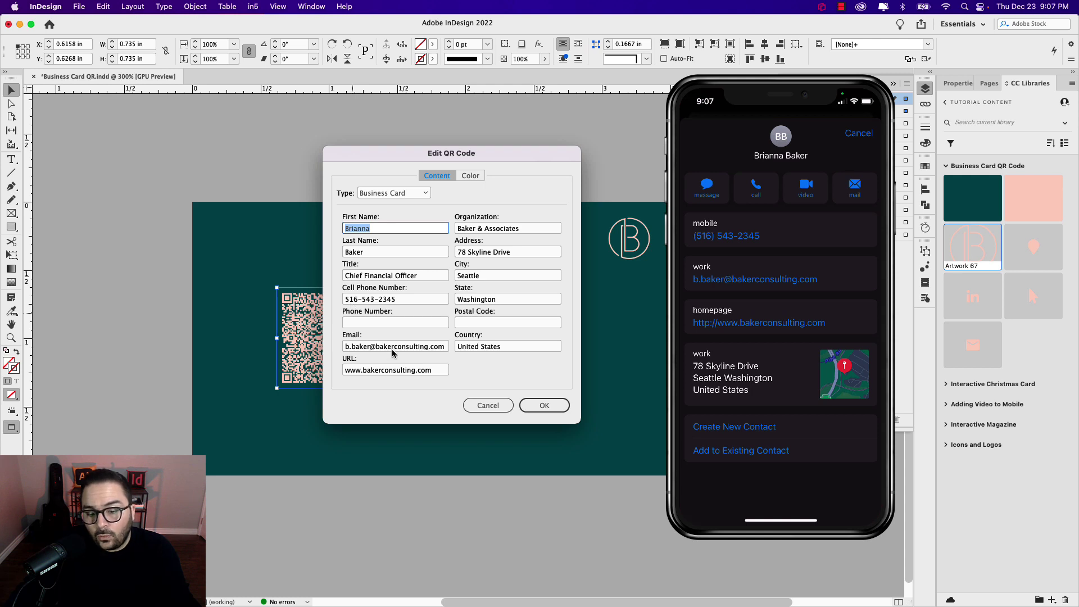